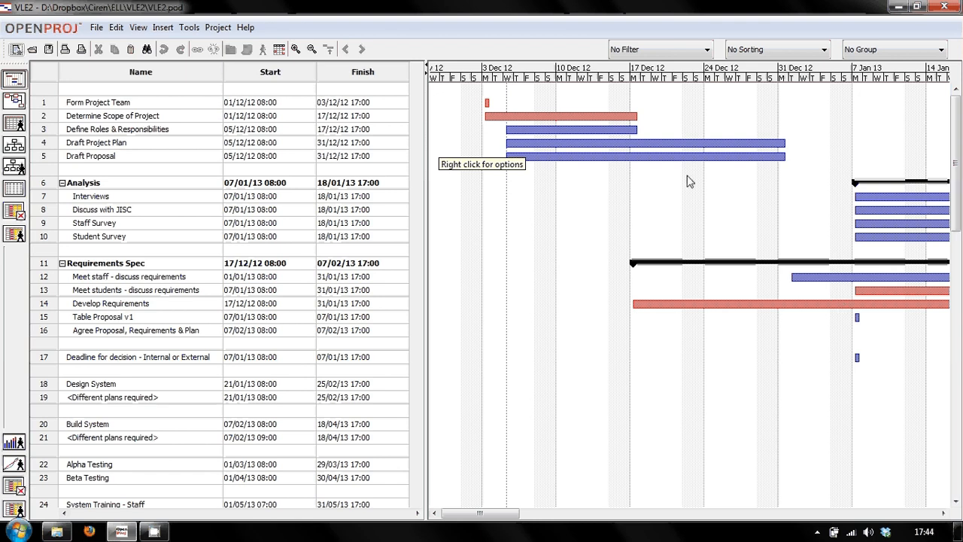
- Zoom the Gantt timeline out to quarters and look through the whole project schedule
click(311, 49)
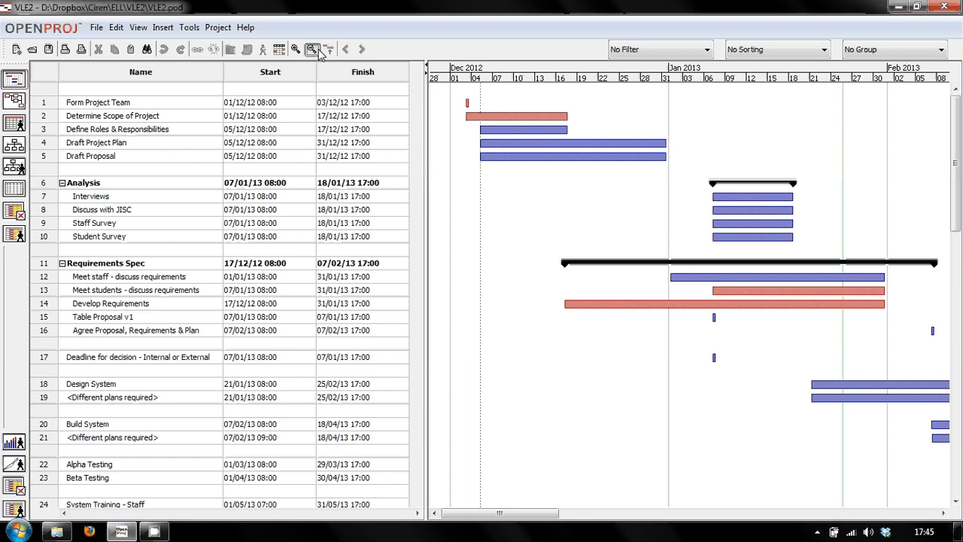
click(316, 49)
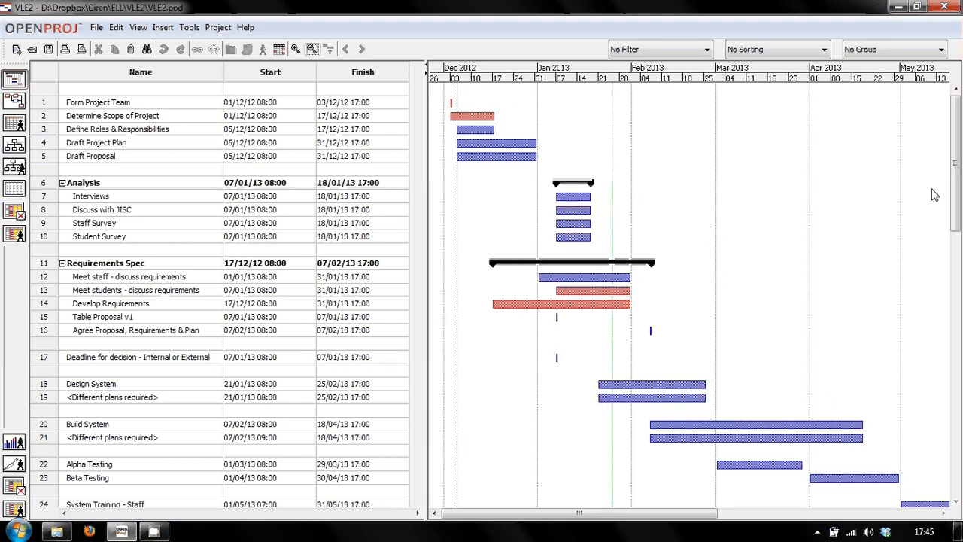
drag(957, 241, 961, 181)
click(312, 51)
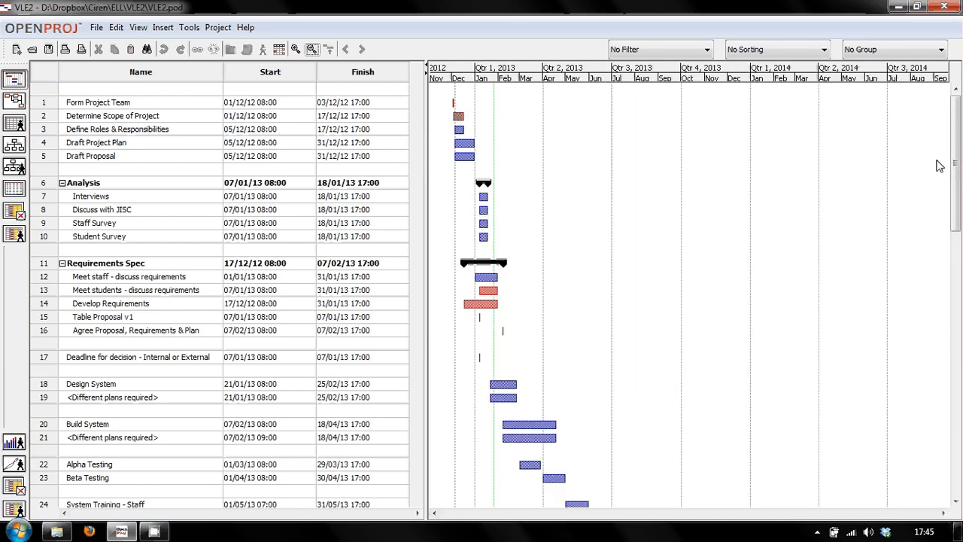
scroll(955, 190, down, 5)
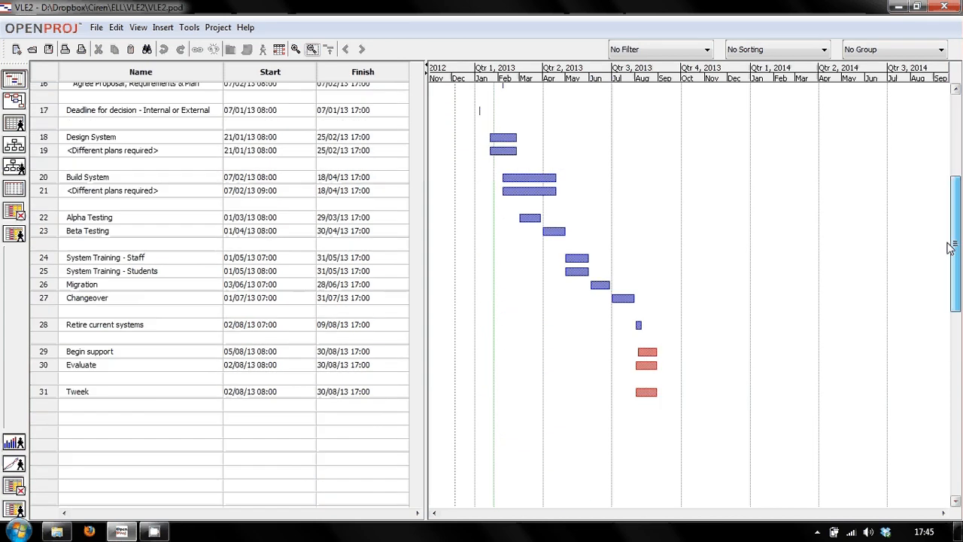
scroll(954, 189, up, 5)
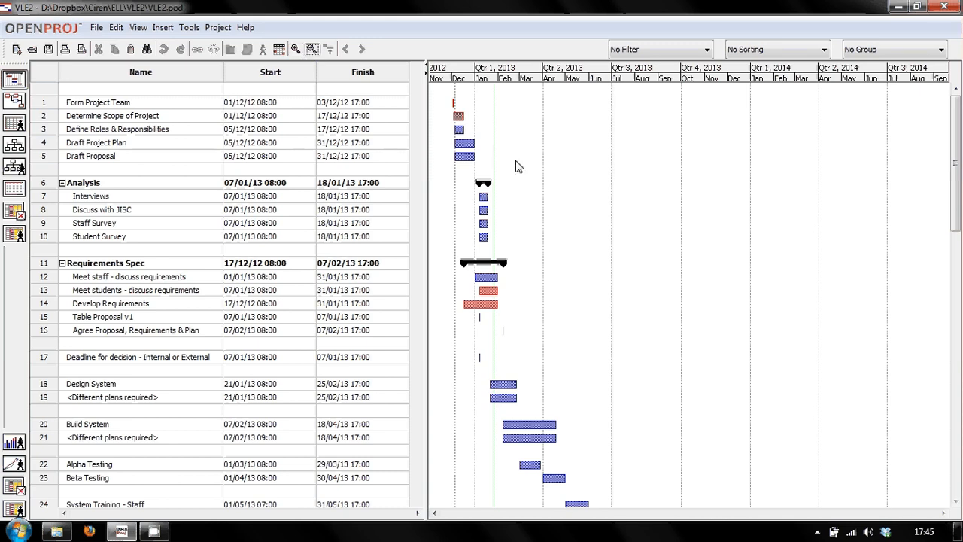
- Compare the Gantt chart at daily, monthly, quarterly and half-year scales, then return to the monthly scale and review the task list
click(296, 50)
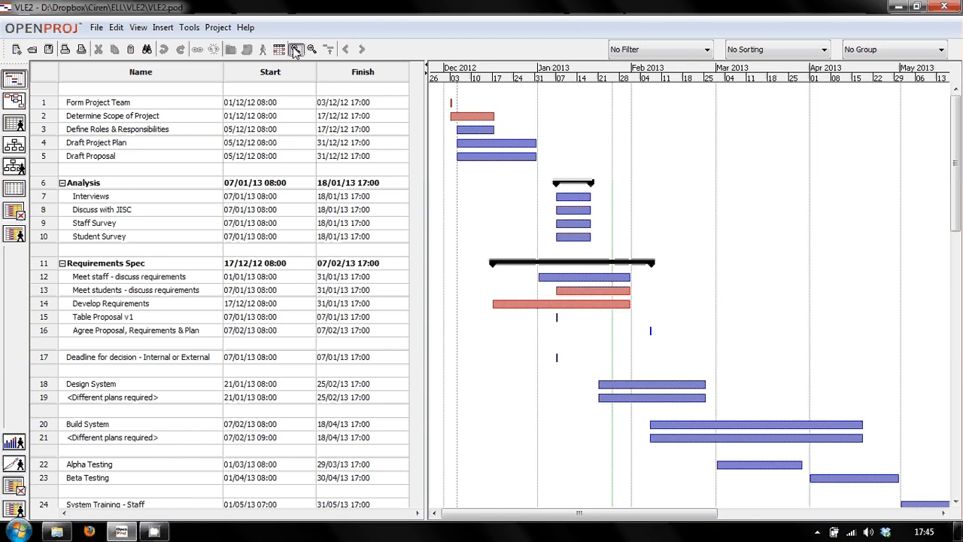
click(296, 50)
click(312, 50)
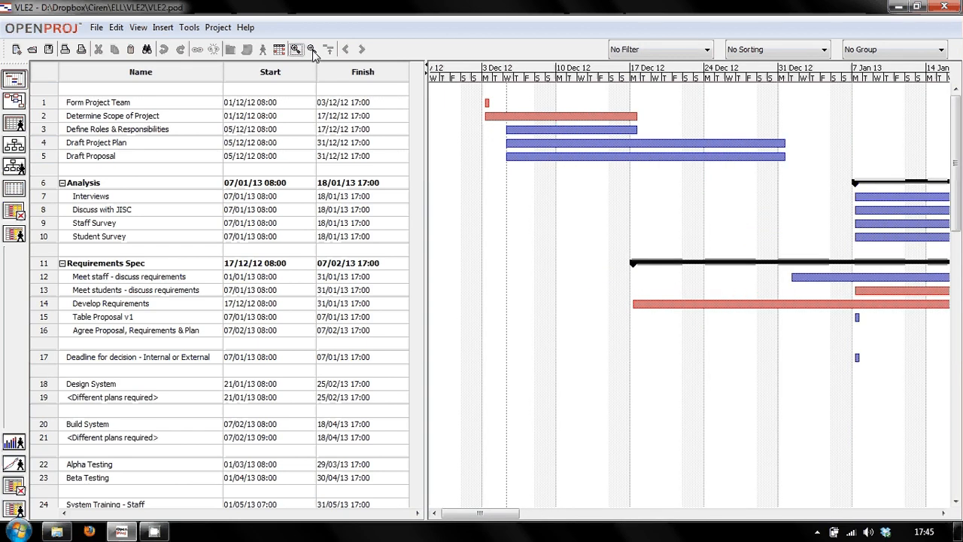
click(312, 50)
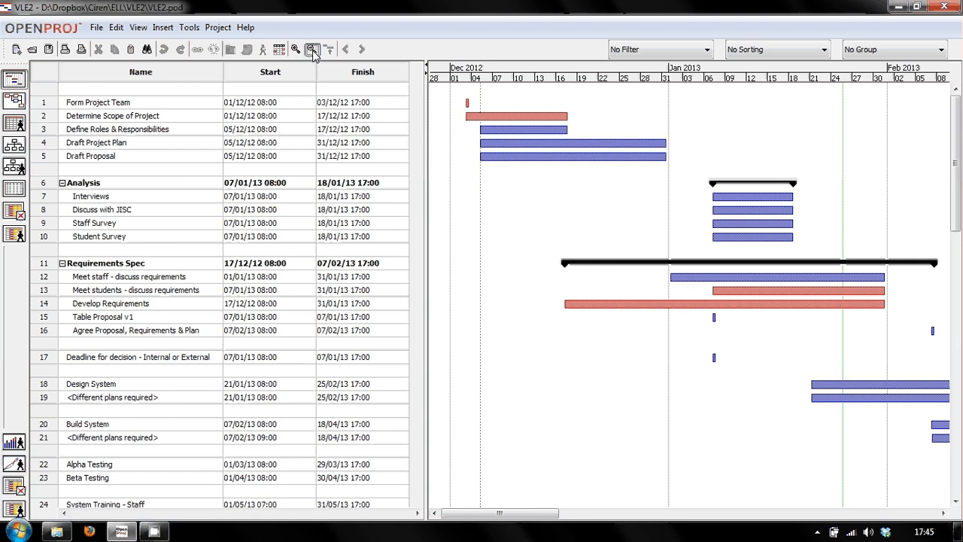
click(312, 49)
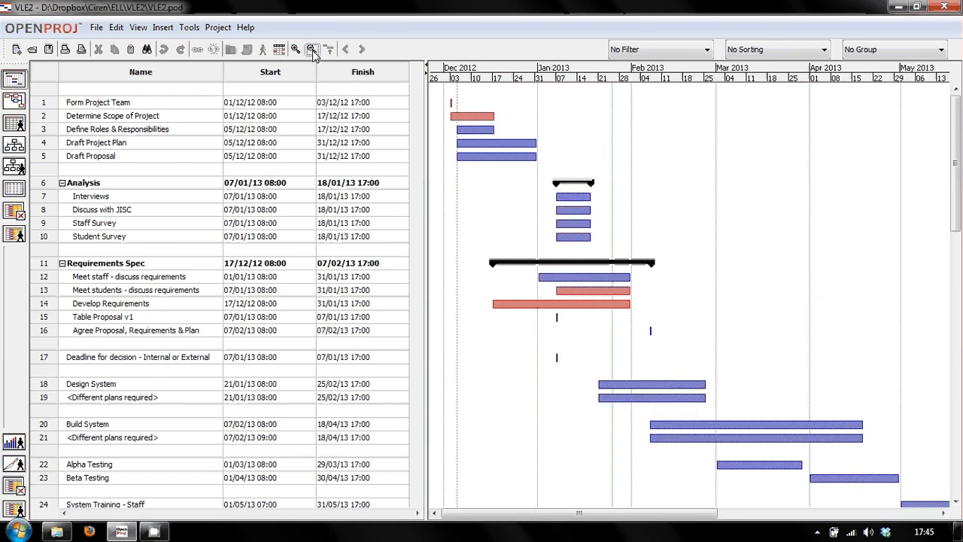
click(312, 50)
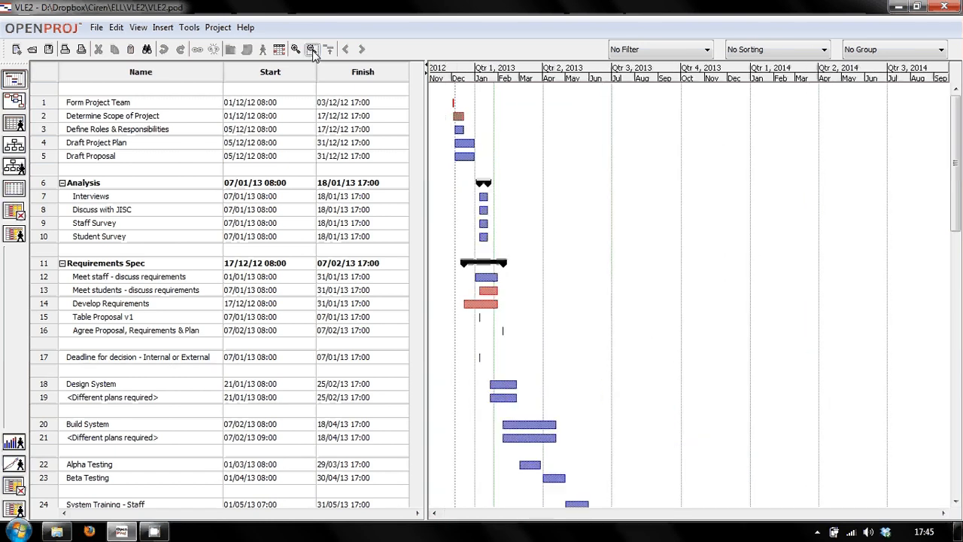
click(312, 50)
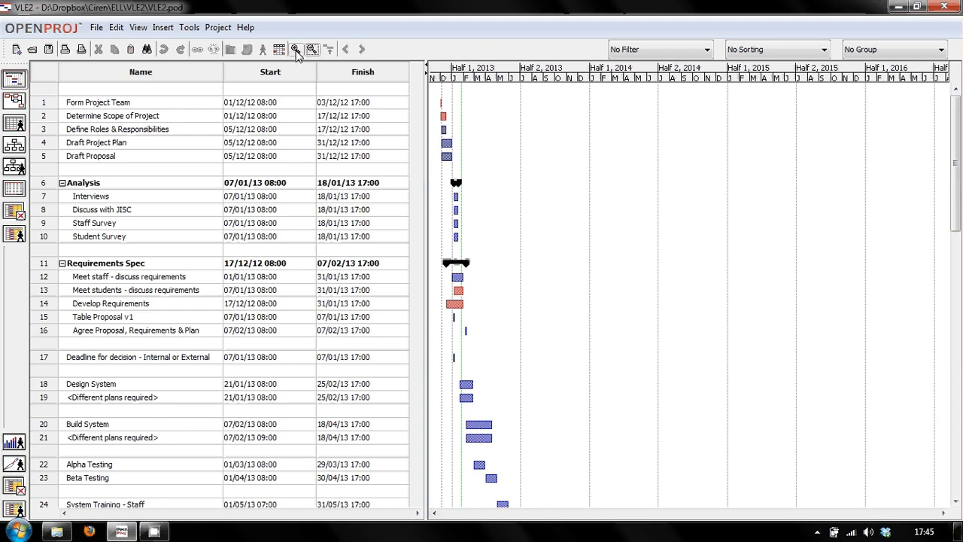
click(297, 51)
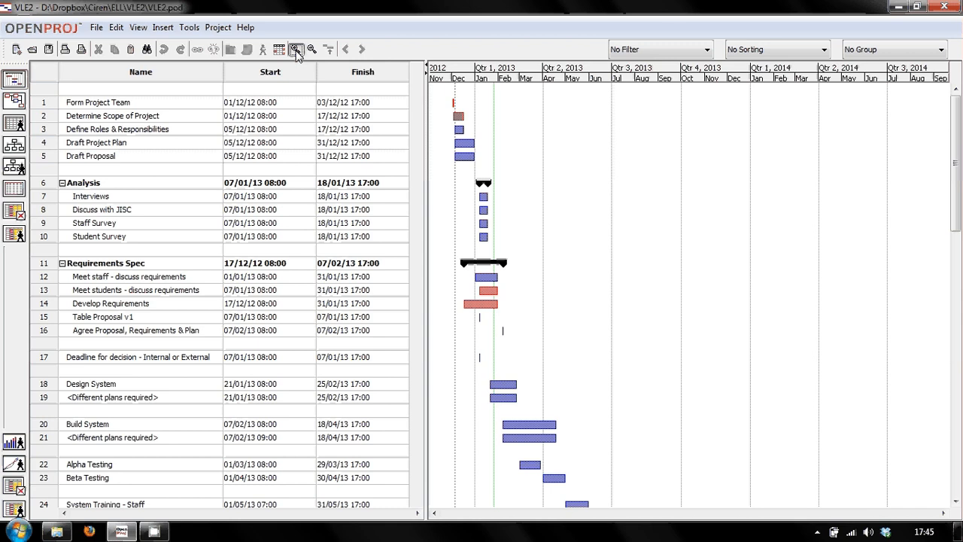
click(296, 52)
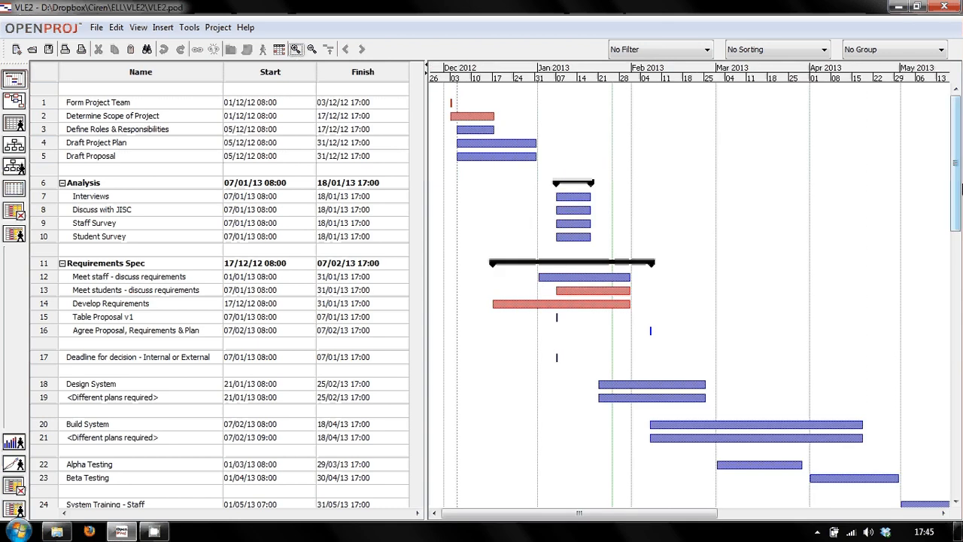
scroll(952, 256, down, 1)
scroll(952, 256, down, 5)
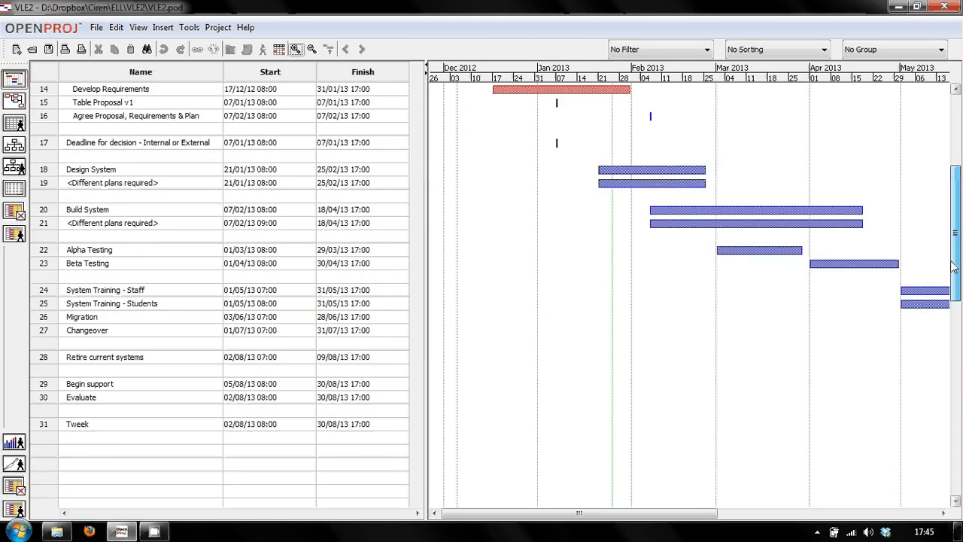
scroll(954, 242, up, 1)
scroll(955, 243, up, 5)
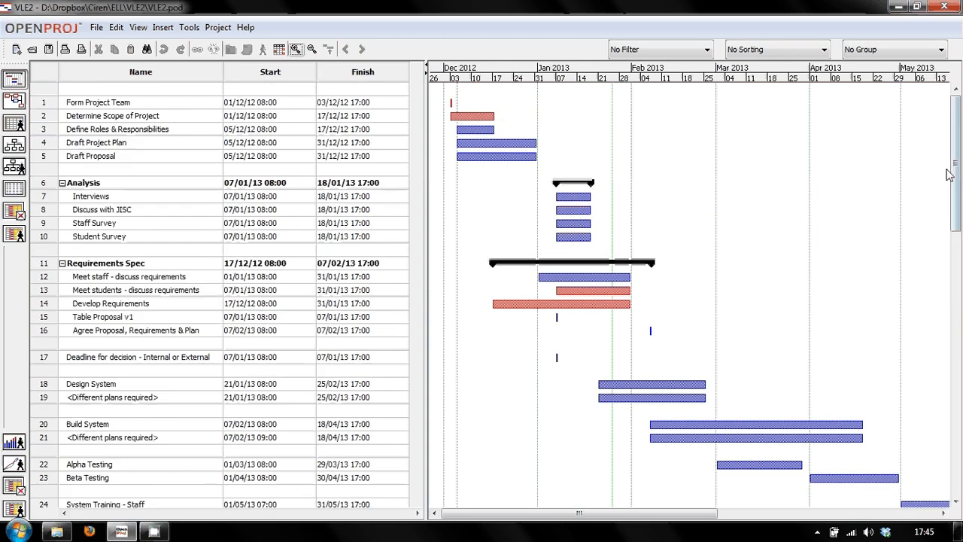
- Insert a new task between Draft Proposal and Analysis and name it Draft Recomendations
click(76, 88)
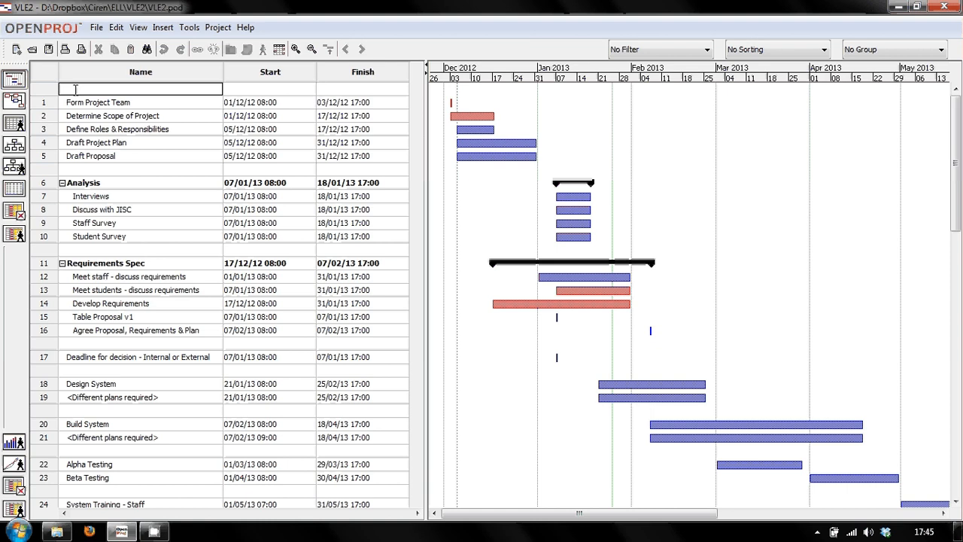
right_click(51, 172)
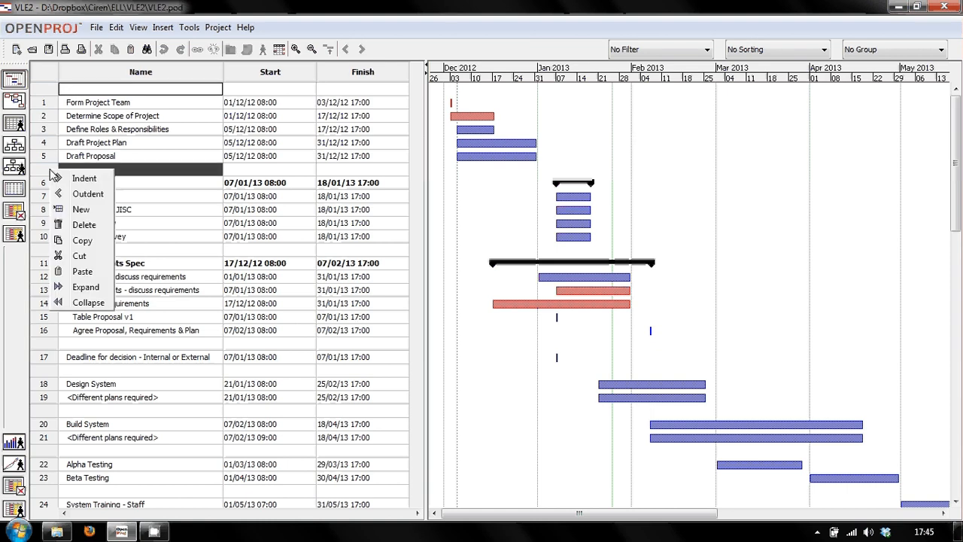
click(67, 213)
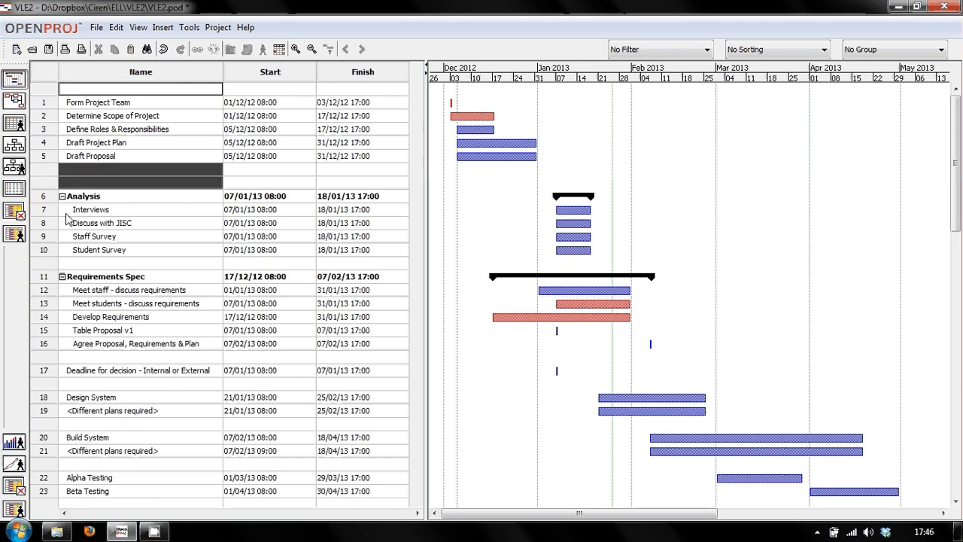
click(86, 169)
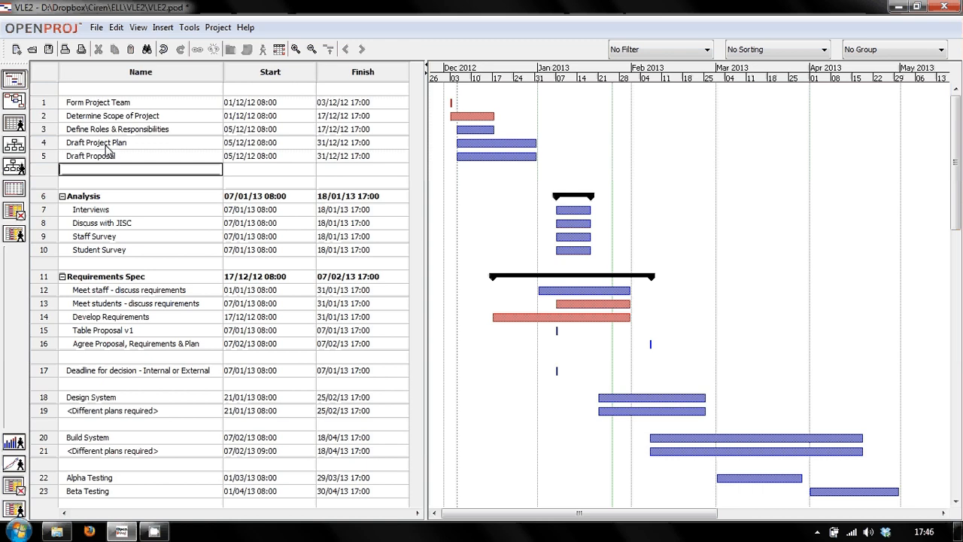
text(Draft Recom)
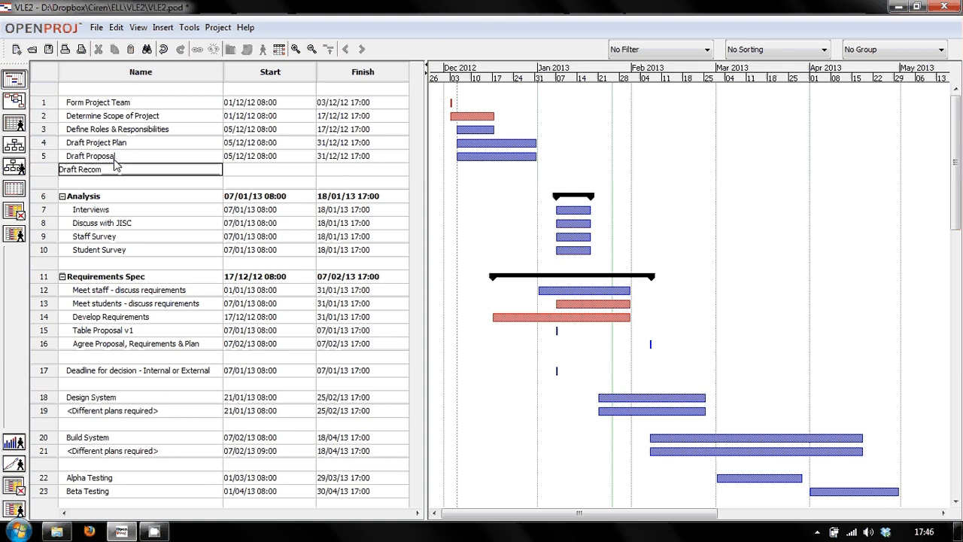
text(endations)
key(Return)
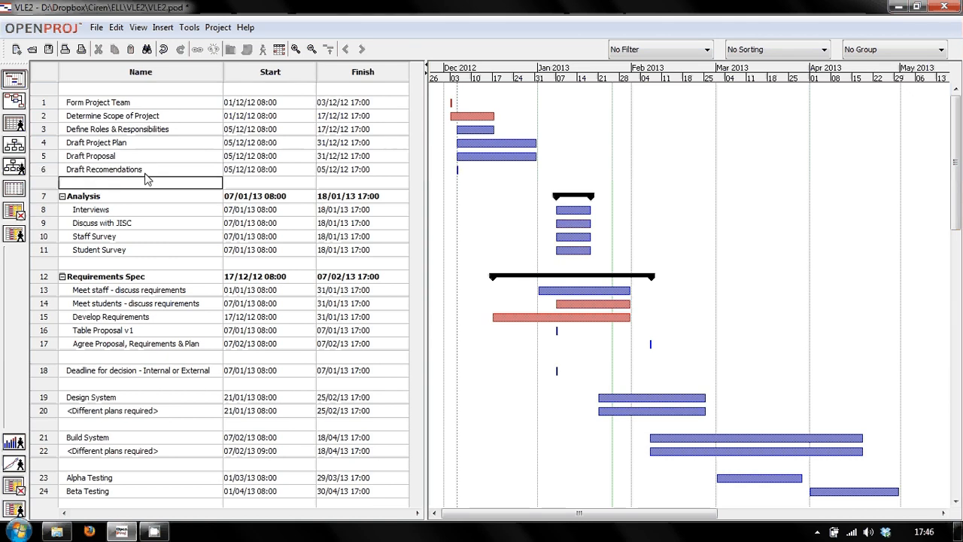
double_click(190, 170)
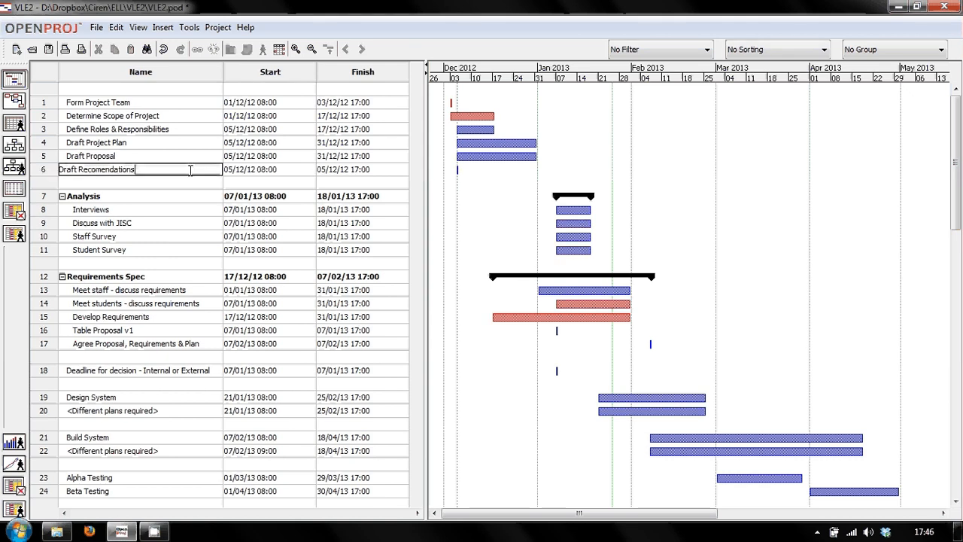
- Set the finish date of the Draft Recomendations task to 31/12/12
double_click(275, 171)
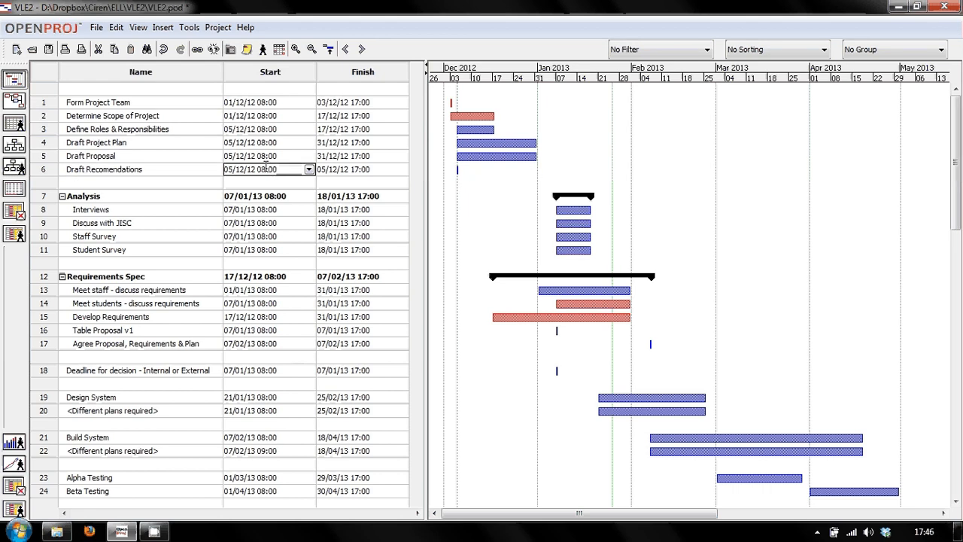
click(333, 171)
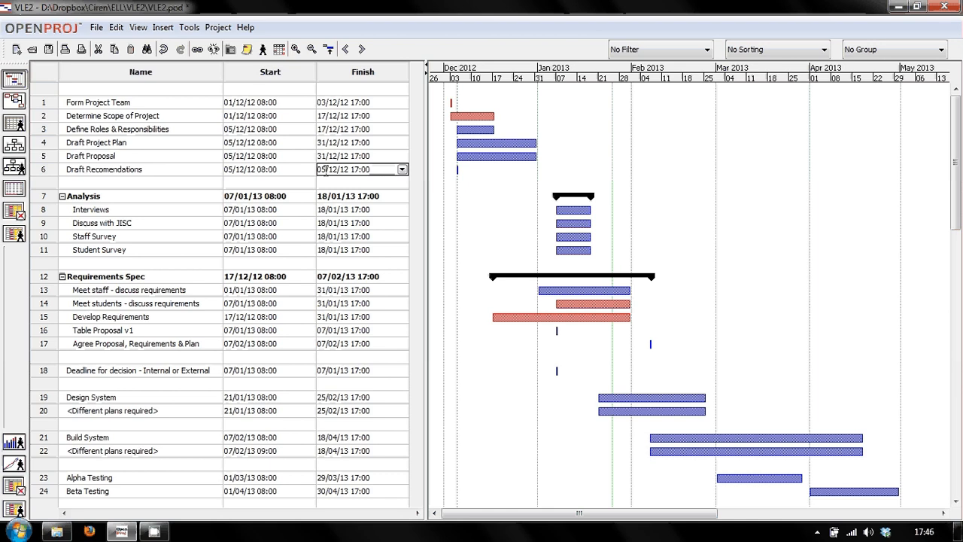
click(319, 171)
key(BackSpace)
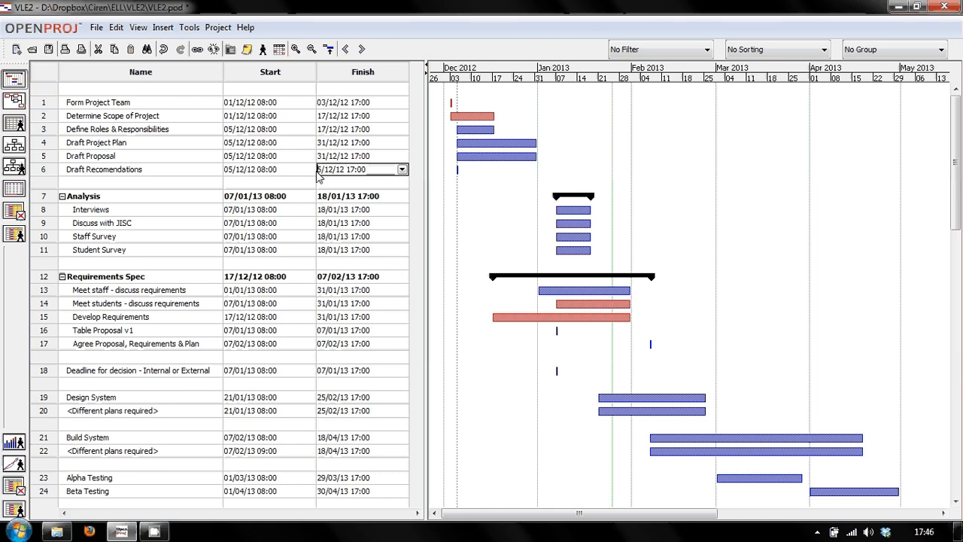
key(Delete)
text(31)
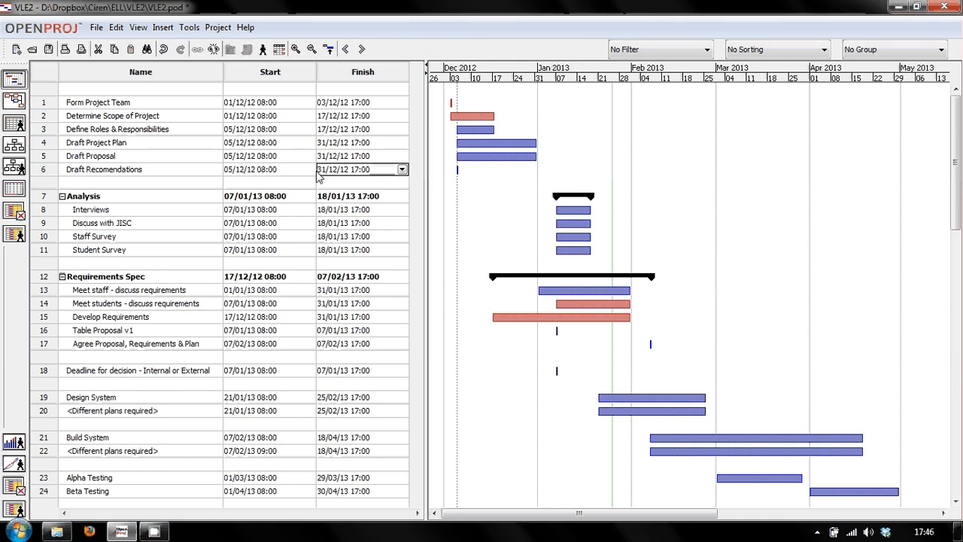
key(Return)
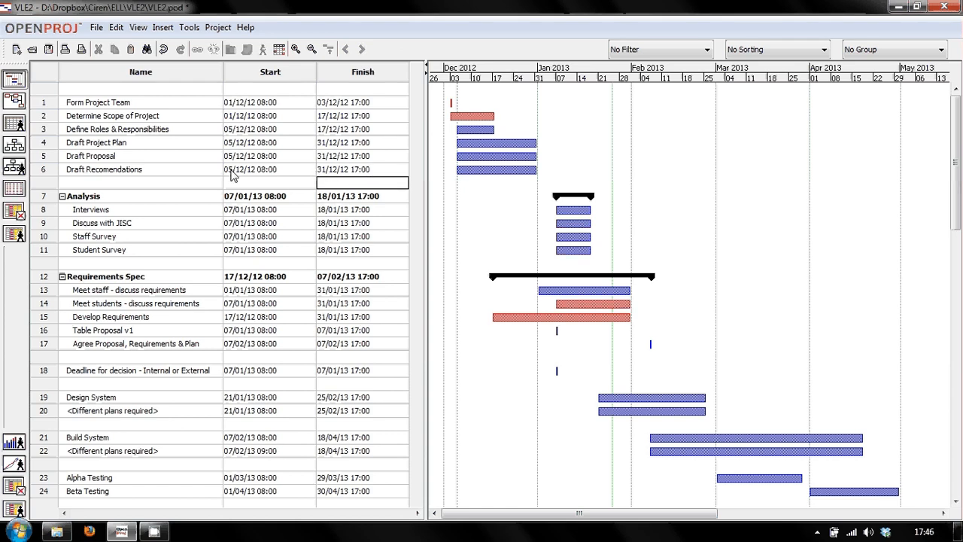
- Set the start date of the Draft Recomendations task to 17/12/12
click(229, 170)
double_click(227, 170)
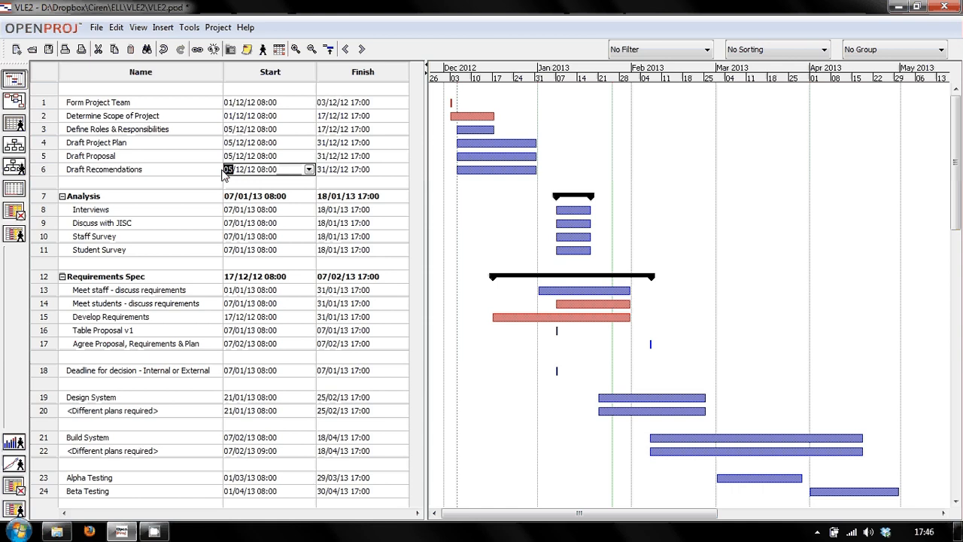
text(17)
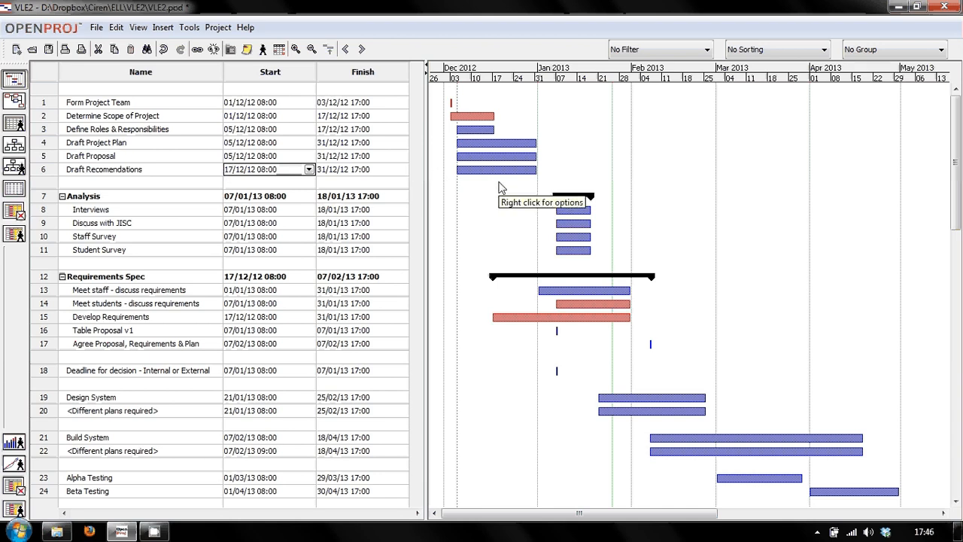
key(Return)
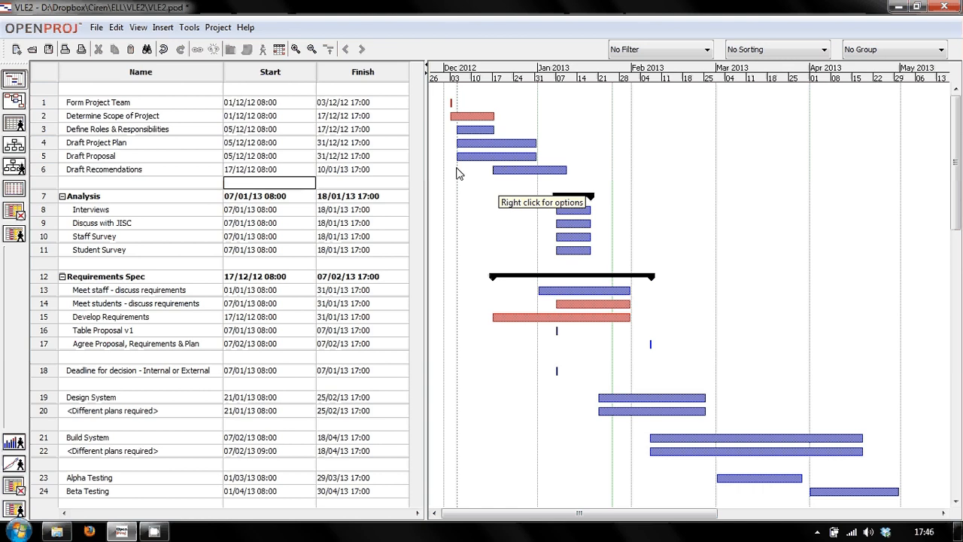
- Set the finish date of the Draft Recomendations task to 31/01/13
double_click(332, 172)
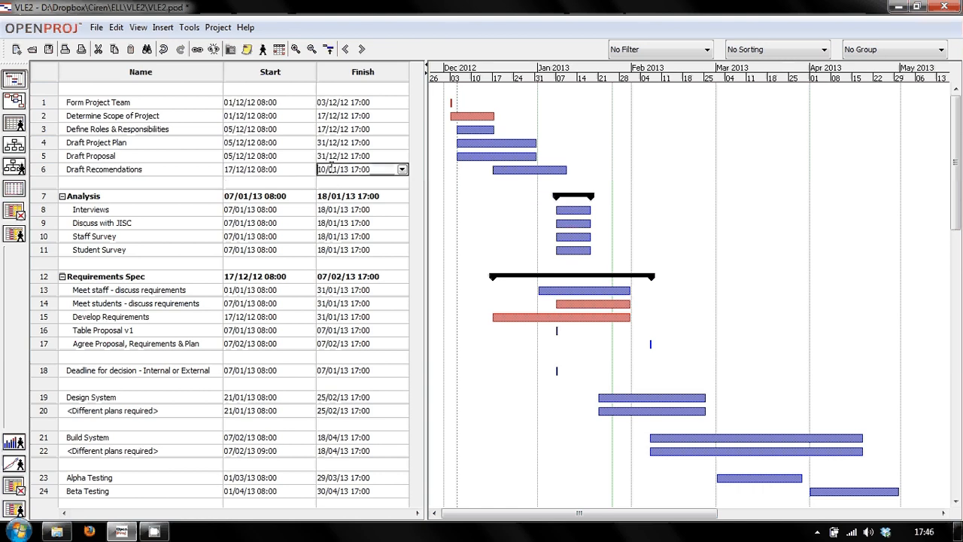
click(319, 169)
key(Delete)
text(0)
key(Delete)
key(Delete)
key(Delete)
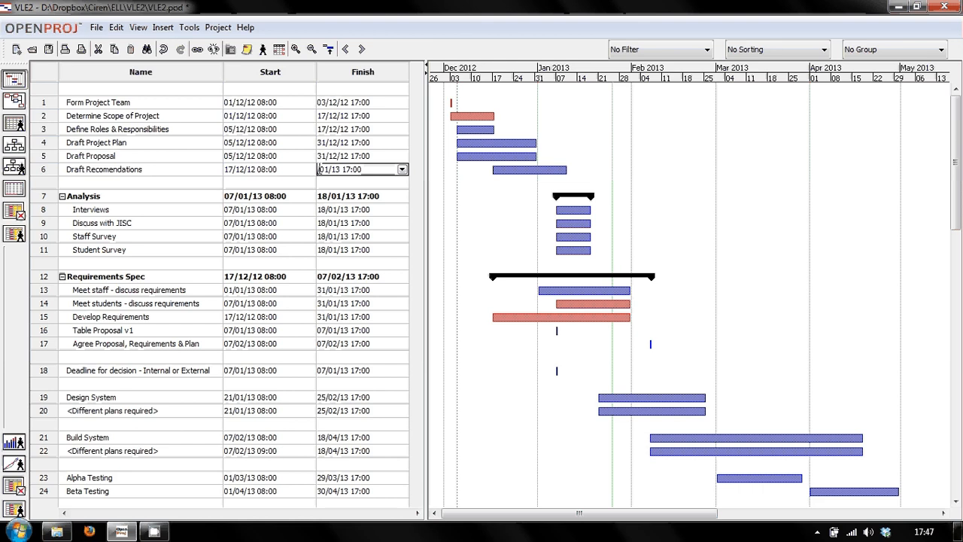
text(31/)
key(Return)
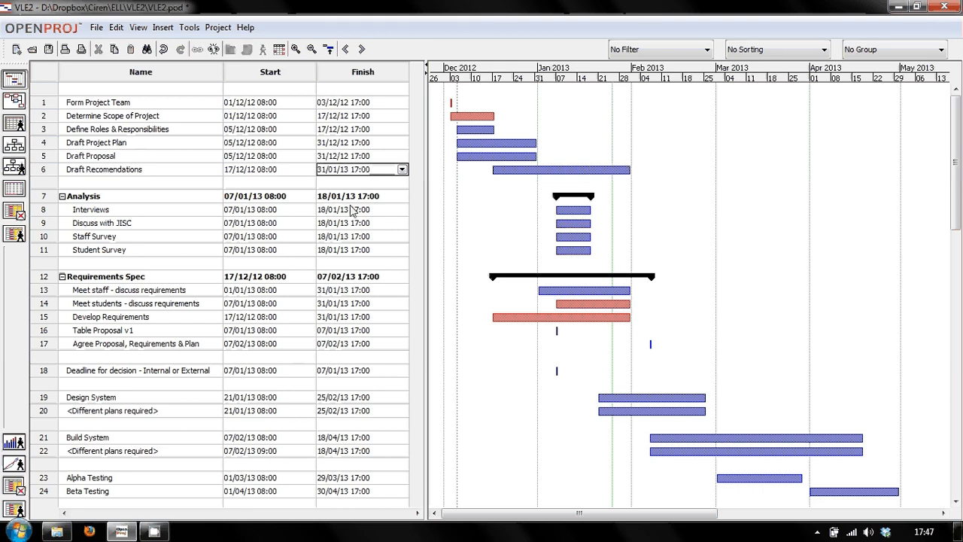
- Set the month in the finish date of the Draft Recomendations task to 12
click(335, 170)
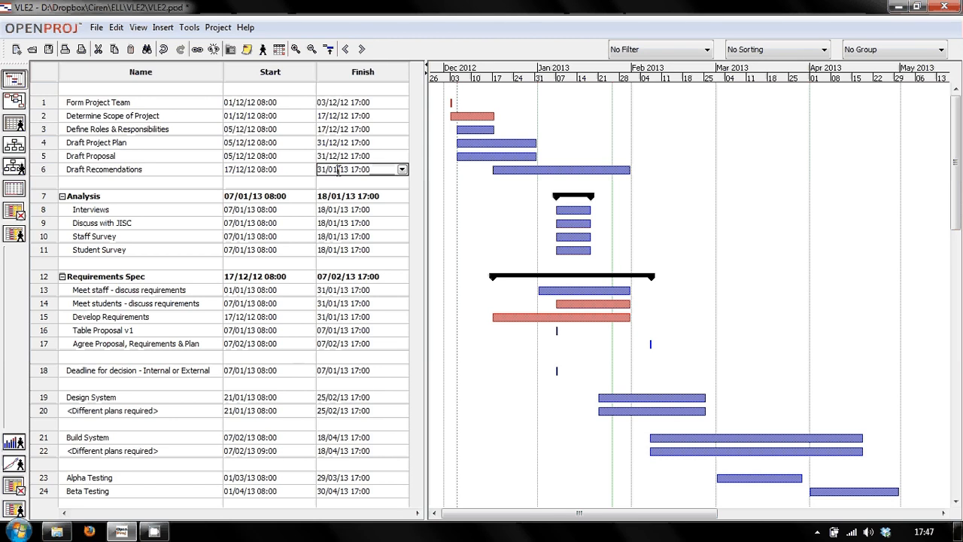
double_click(339, 169)
text(12)
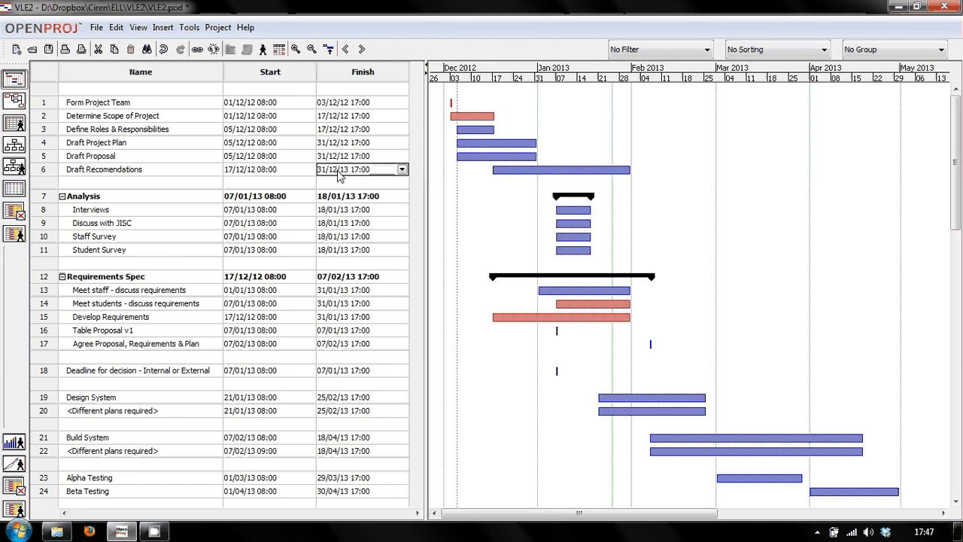
key(Return)
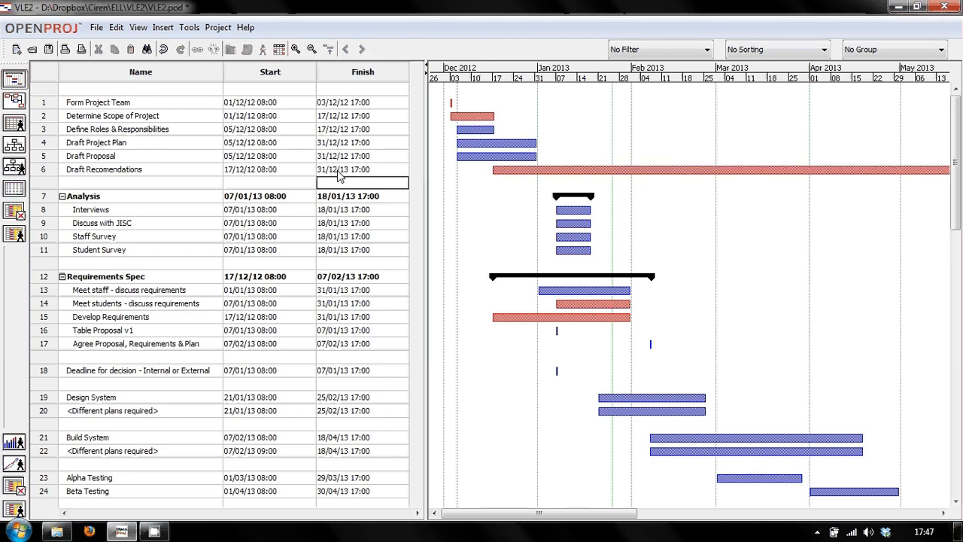
- Correct the year in the finish date of the Draft Recomendations task so it reads 31/12/12
click(338, 171)
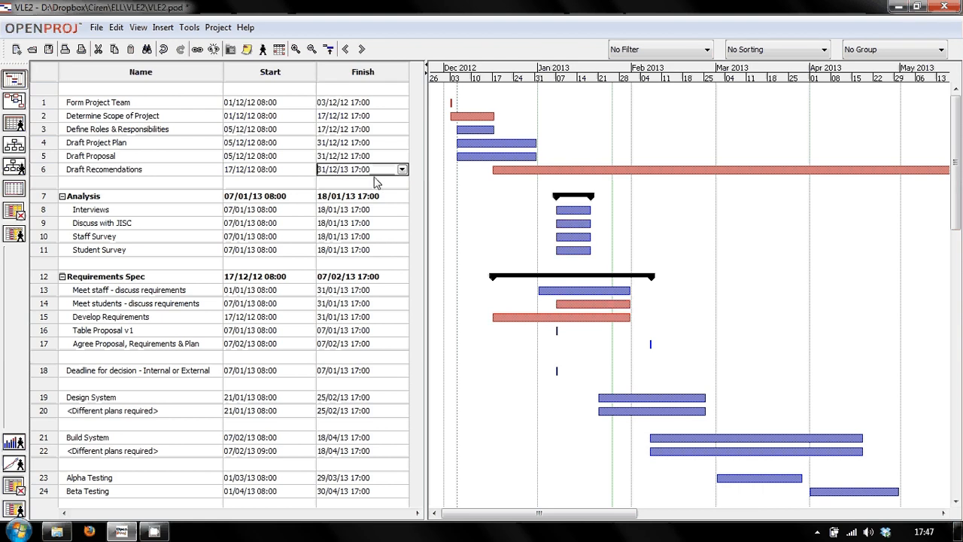
key(Right)
key(Right)
key(Right)
key(Right)
key(Delete)
text(2)
key(Return)
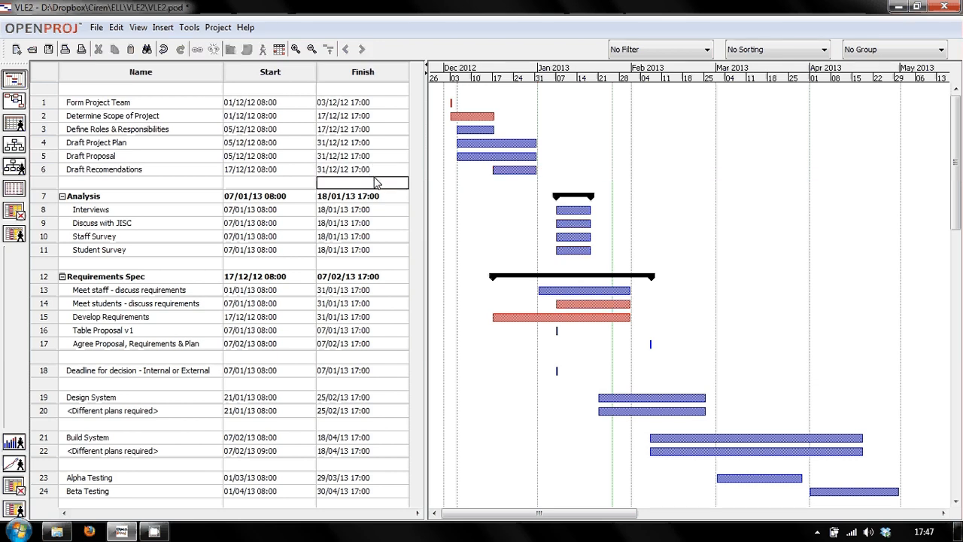
key(Left)
key(Left)
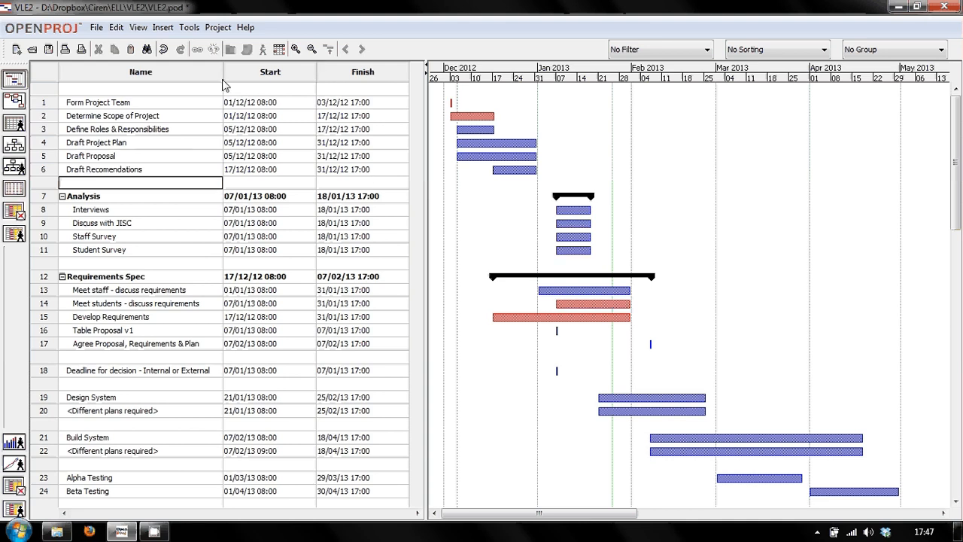
- Narrow the Name, Start and Finish columns of the task table
drag(223, 73, 219, 73)
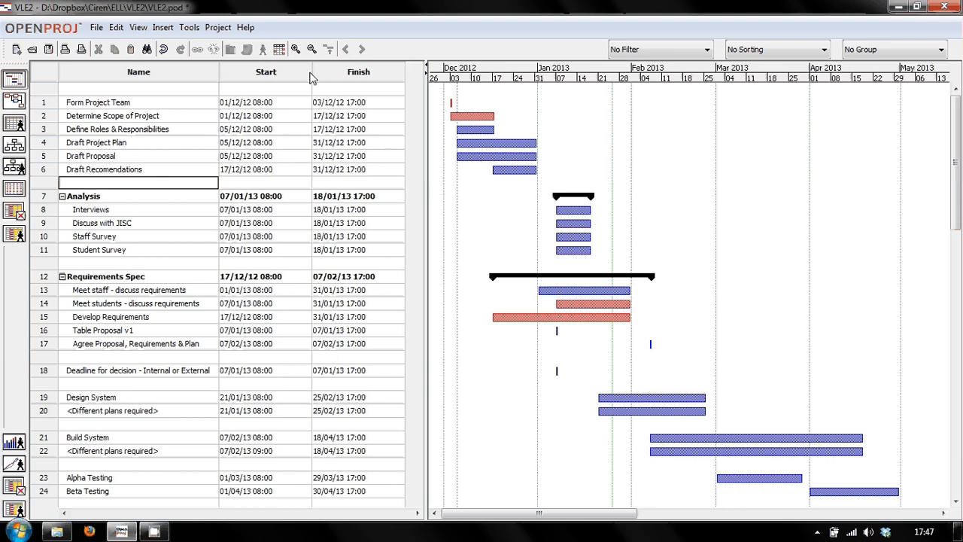
drag(312, 72, 293, 72)
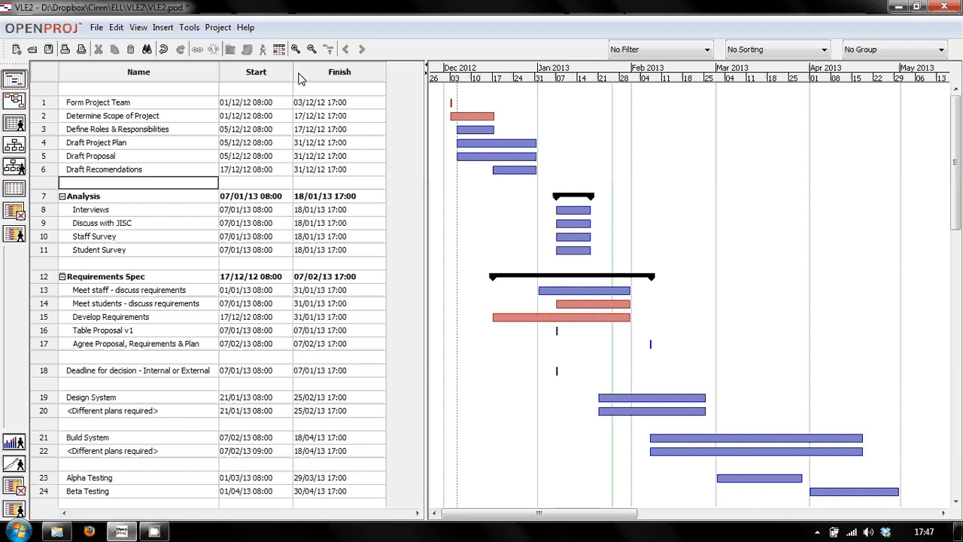
drag(385, 72, 368, 72)
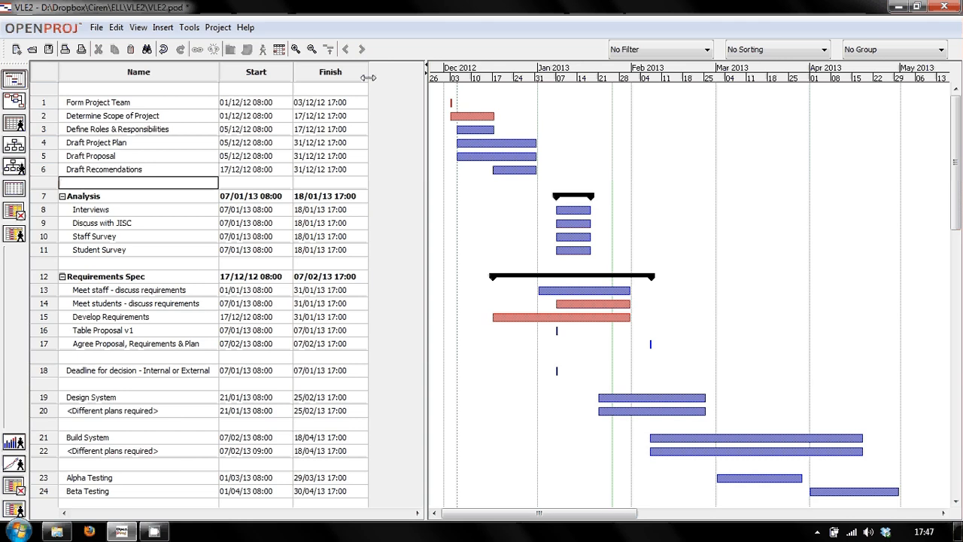
- Show the calendar for the finish date of the Draft Recomendations task and close it without picking a date
click(338, 173)
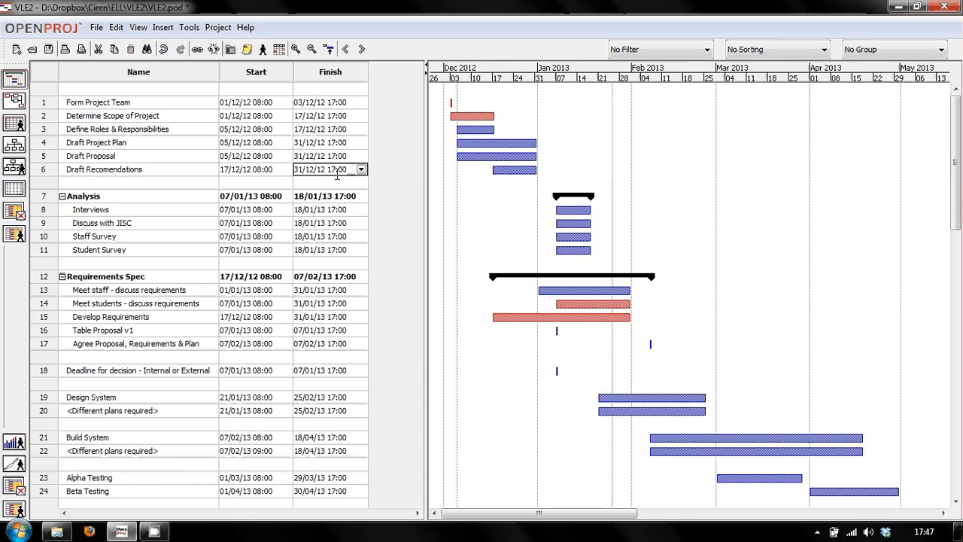
click(361, 170)
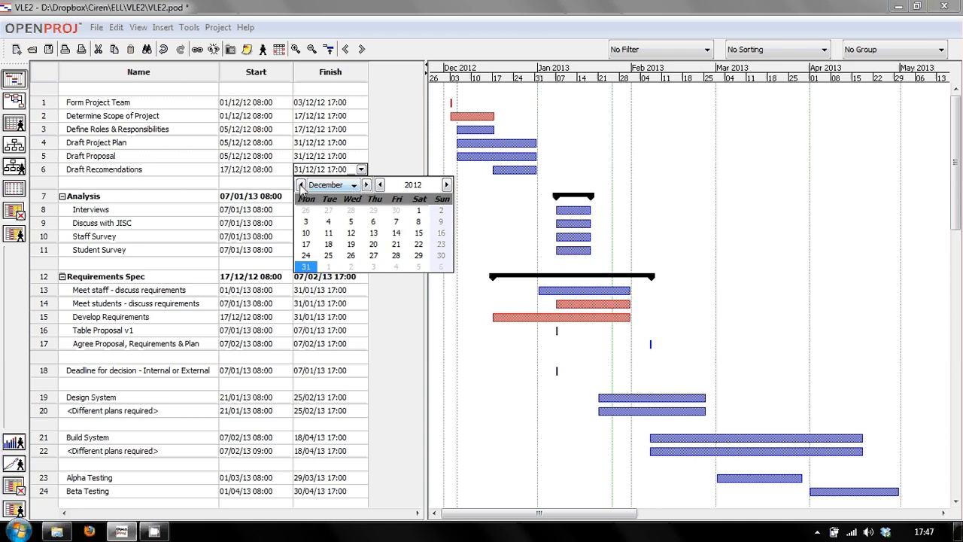
click(252, 183)
click(252, 183)
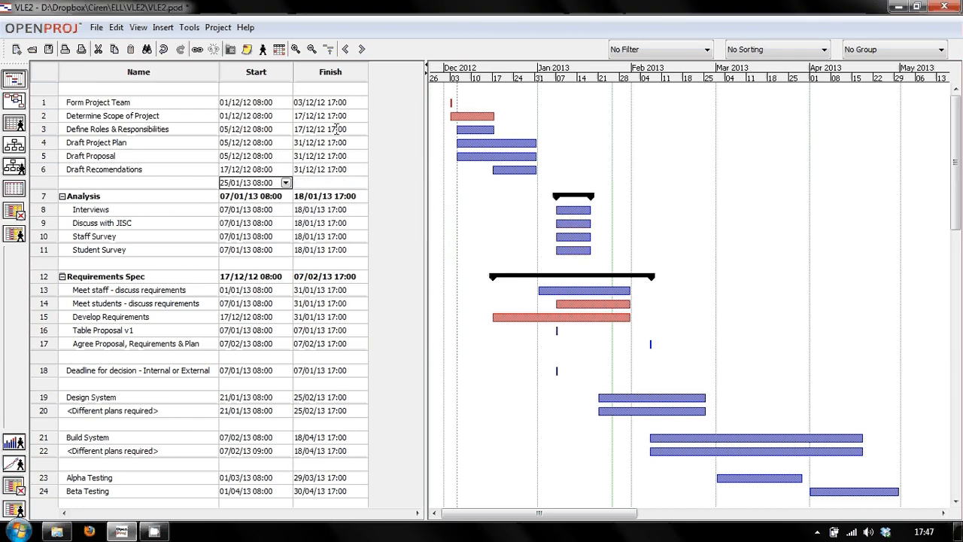
key(Escape)
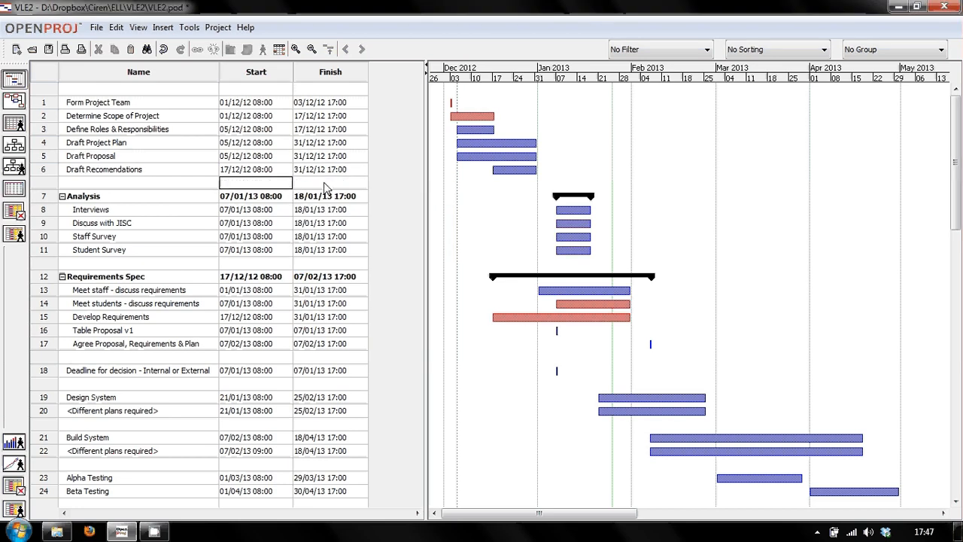
- Indent the Draft Recomendations task to make it a subtask of Draft Proposal
click(108, 171)
key(shift+Right)
key(shift+Right)
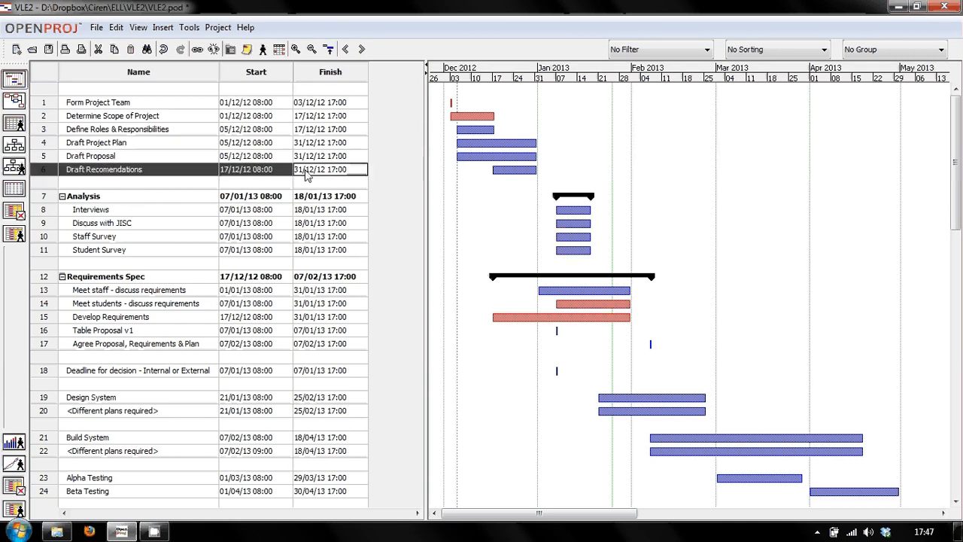
double_click(113, 174)
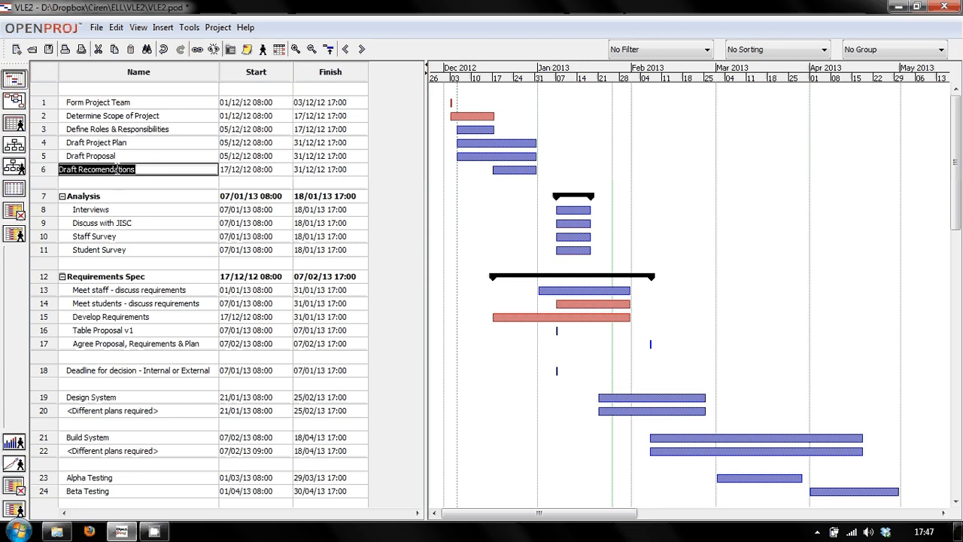
right_click(52, 174)
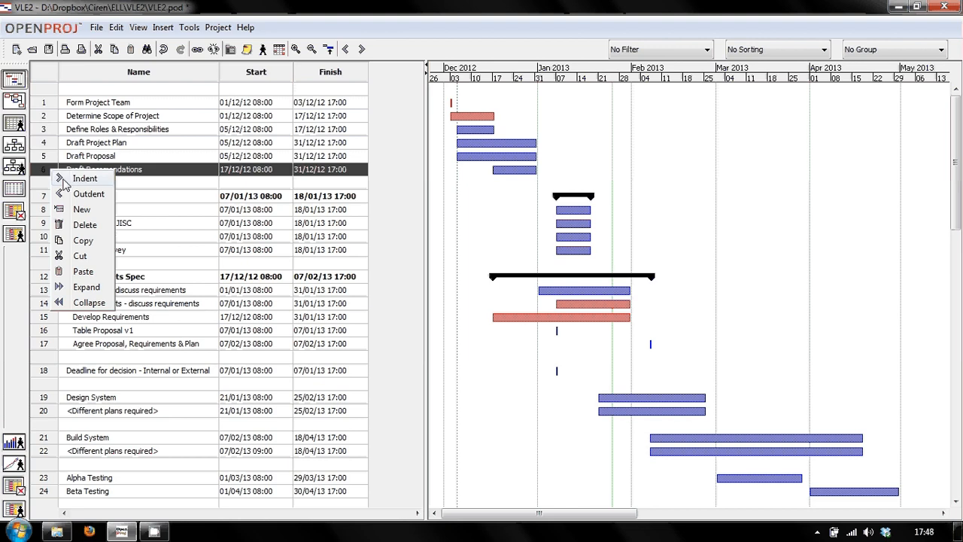
click(64, 183)
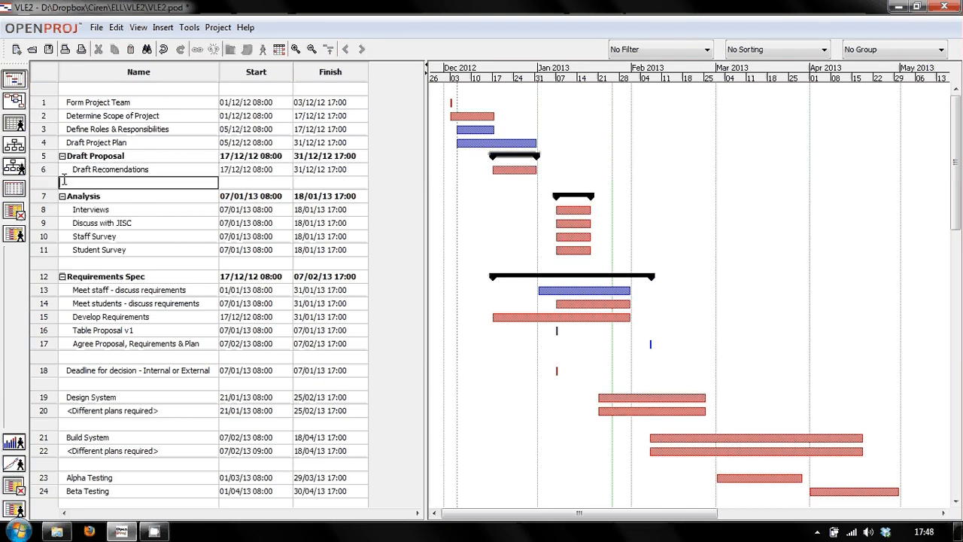
- Collapse the Draft Proposal, Analysis and Requirements Spec task groups to show only their summary bars
double_click(91, 173)
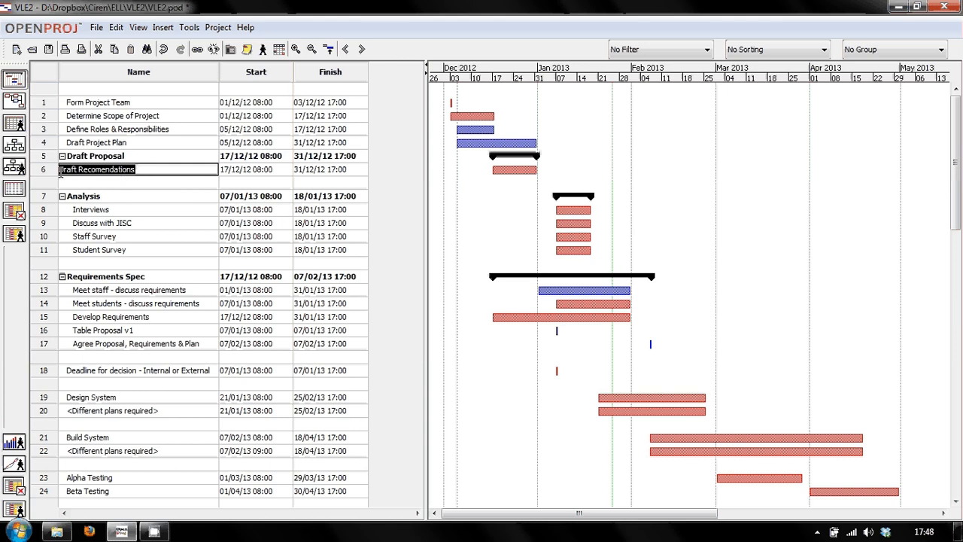
click(47, 172)
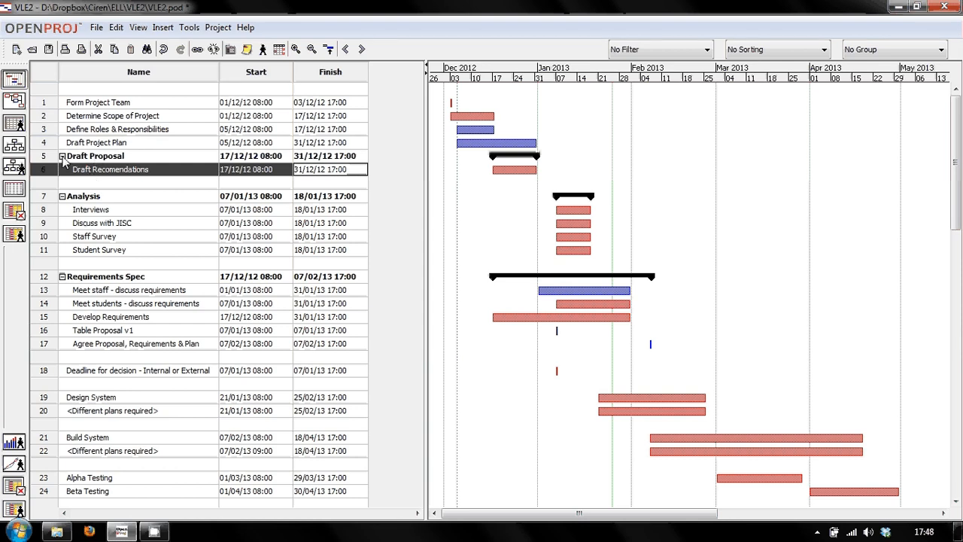
click(62, 157)
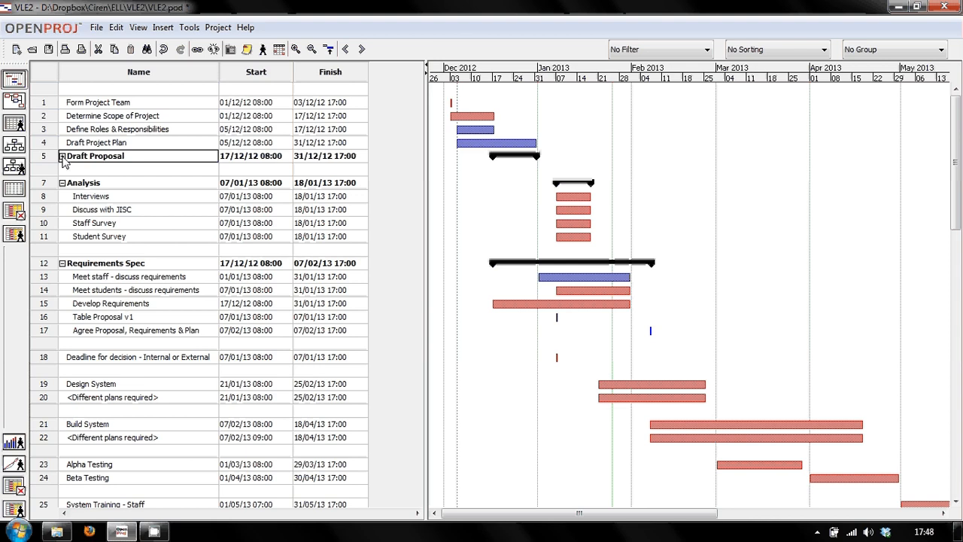
click(62, 157)
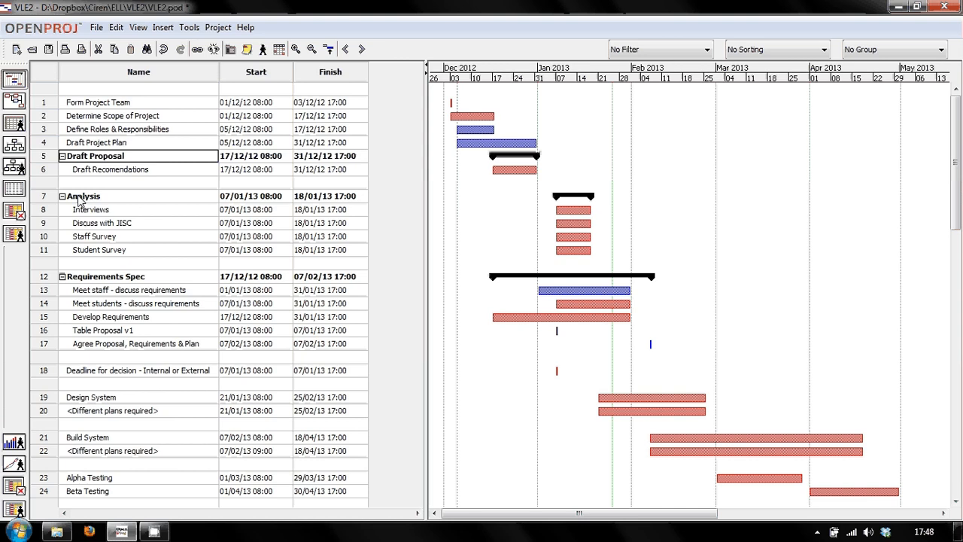
click(97, 196)
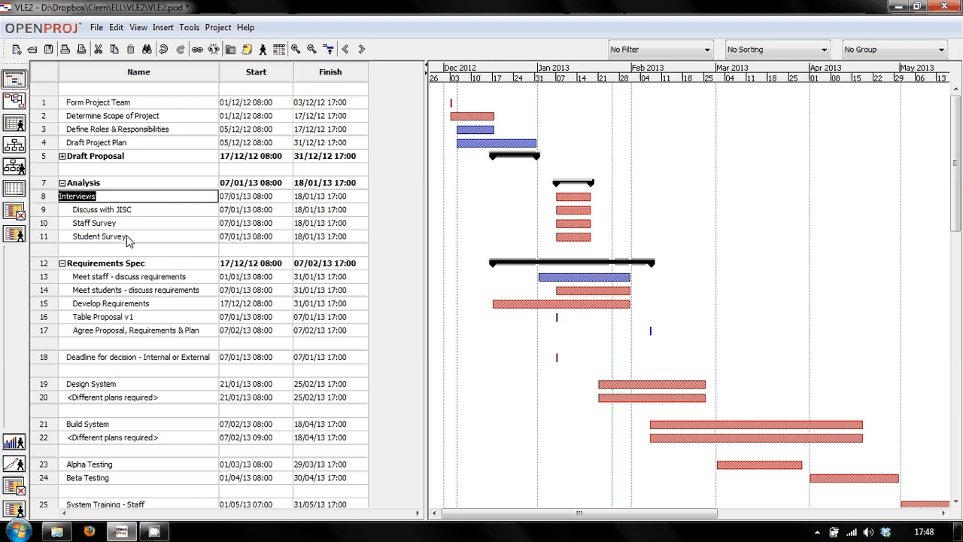
click(62, 183)
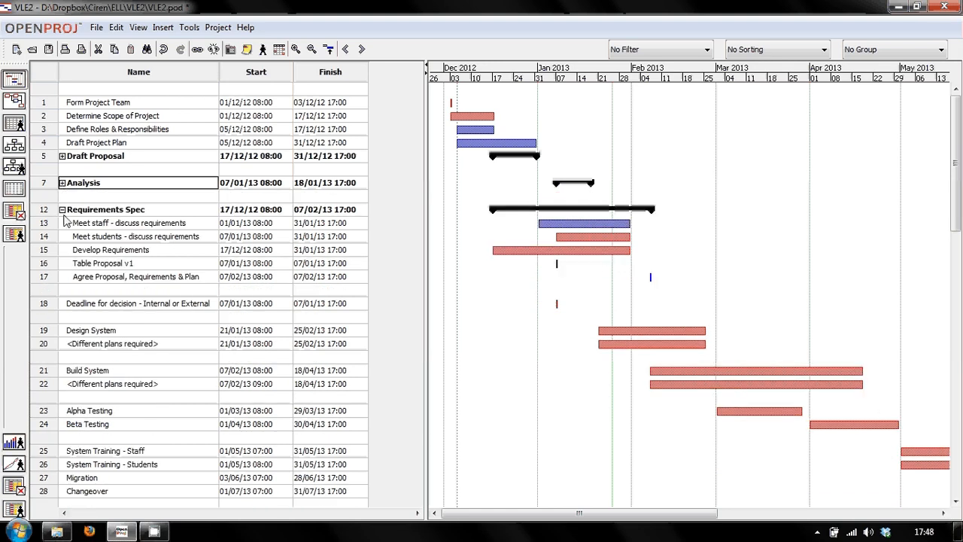
click(62, 210)
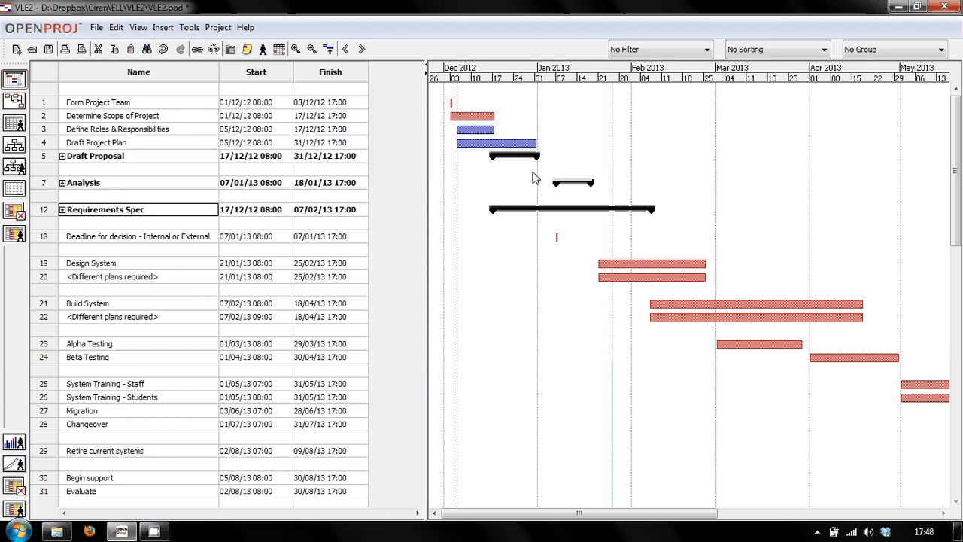
- Expand the Analysis, Requirements Spec and Draft Proposal groups to show their subtasks
click(62, 183)
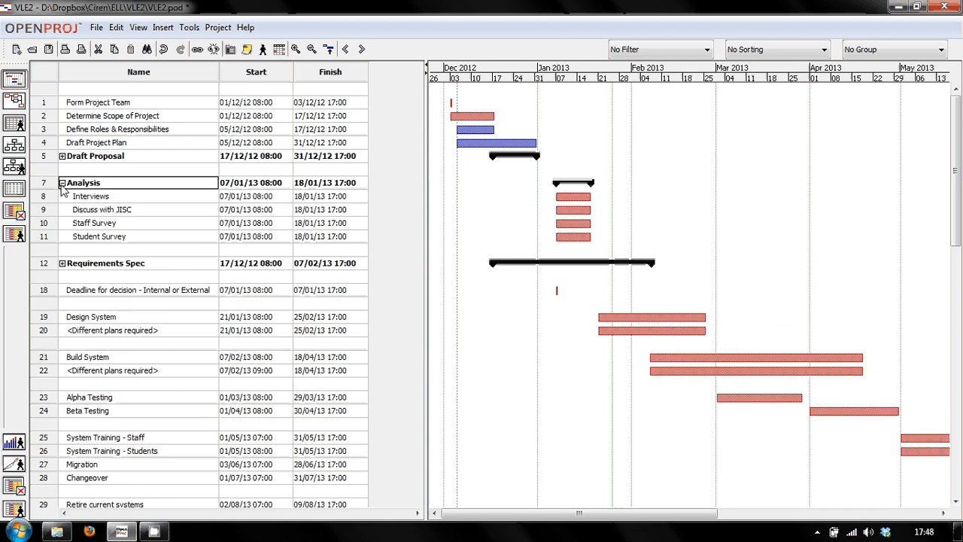
click(63, 264)
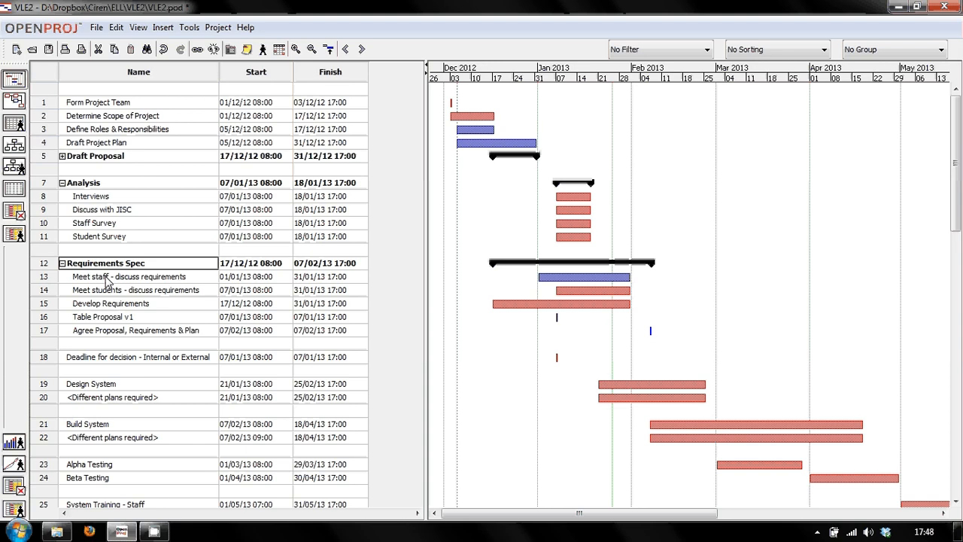
click(62, 156)
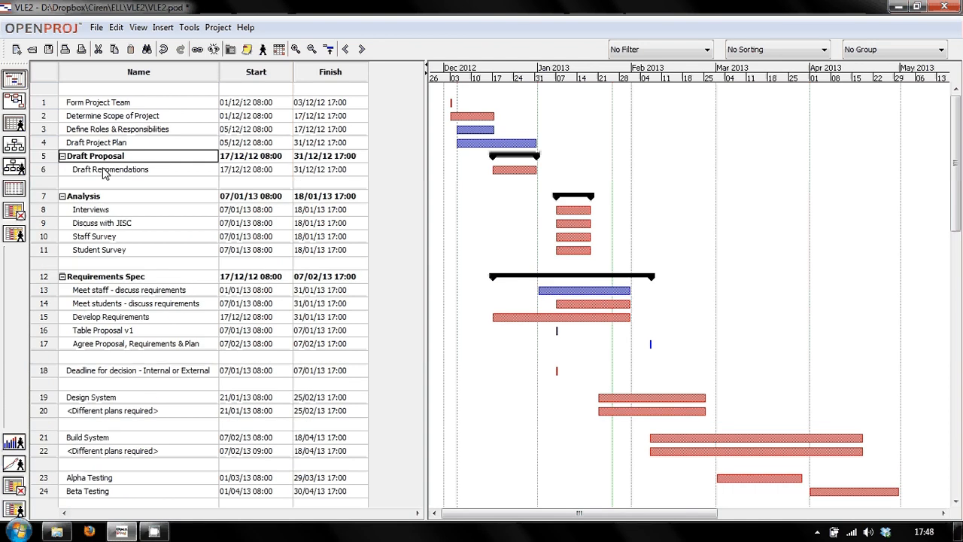
- Outdent the Draft Recomendations task to the same level as Draft Proposal
double_click(130, 170)
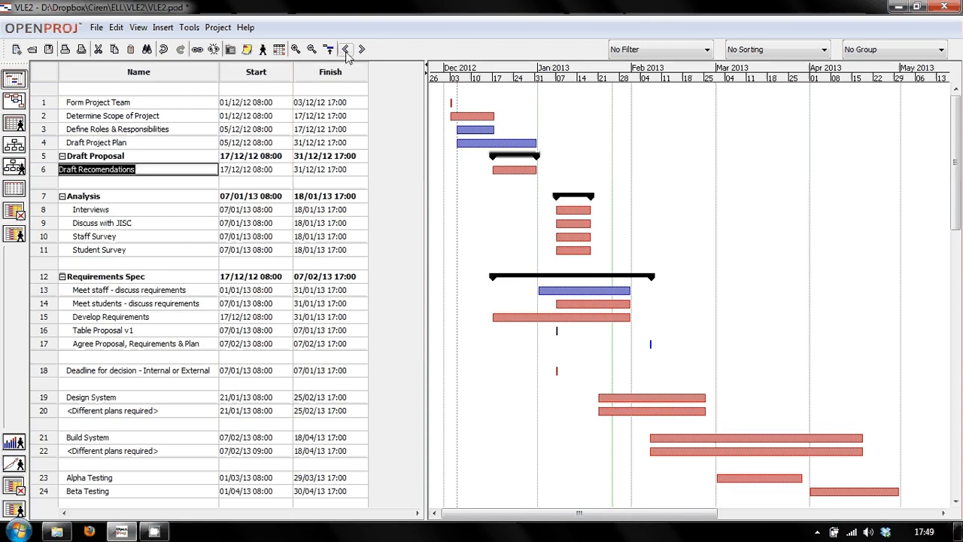
click(346, 51)
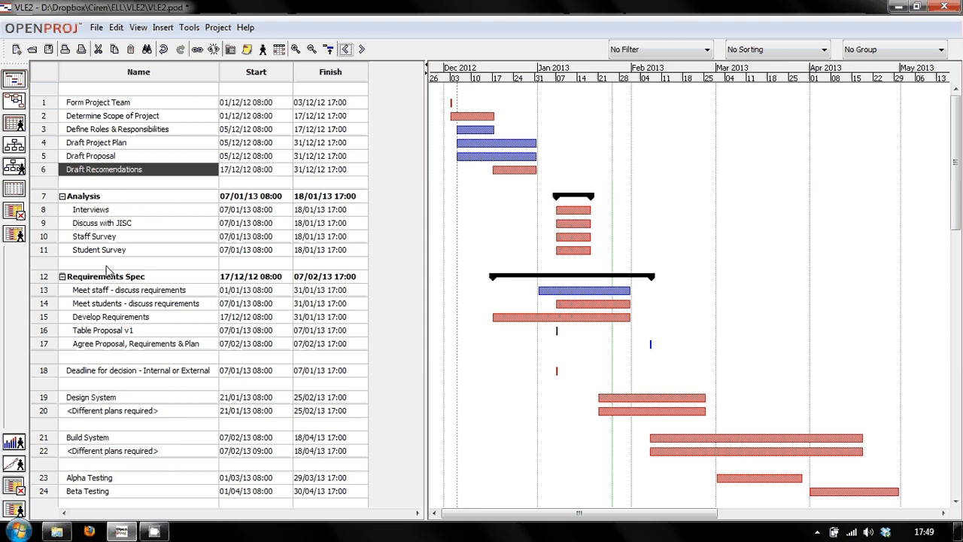
- Examine the project's WBS chart across the Analysis and Requirements Spec branches
click(20, 151)
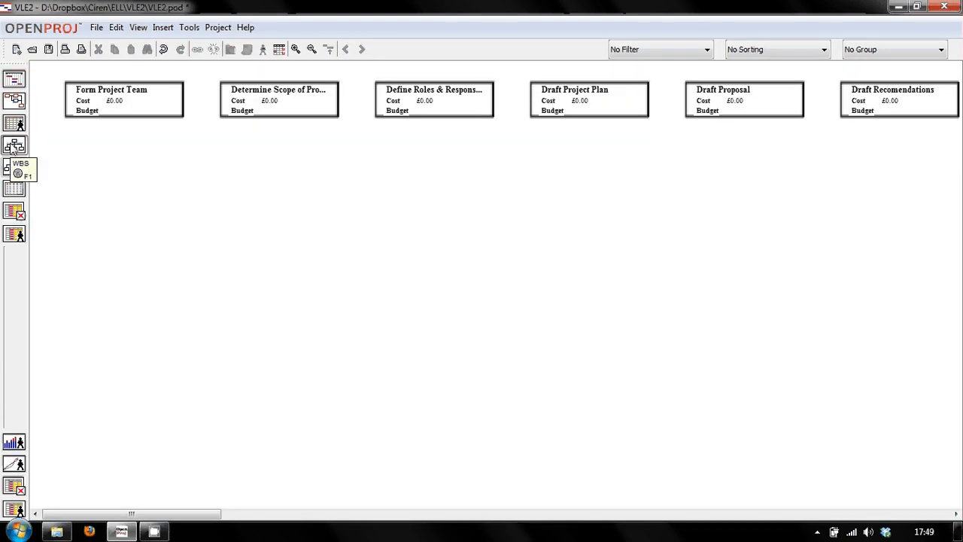
click(15, 78)
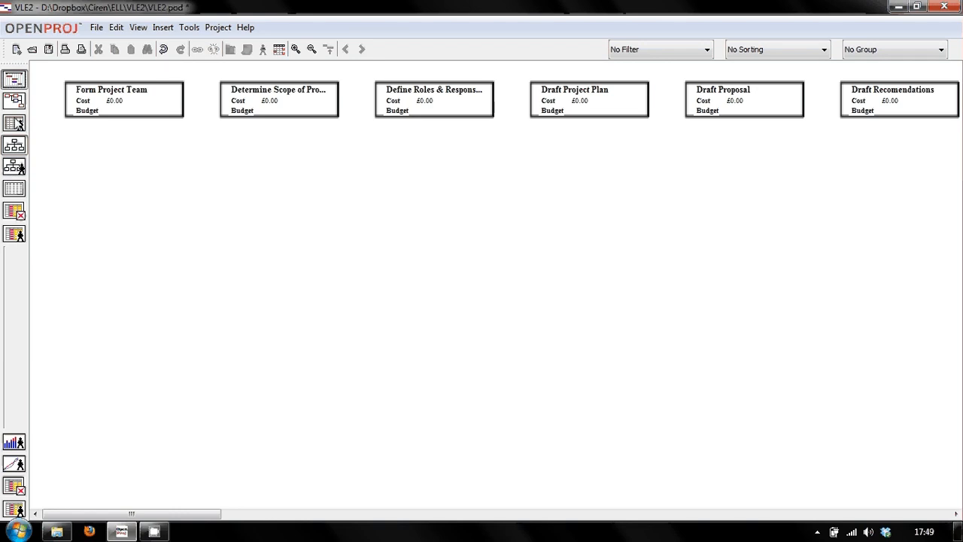
click(15, 146)
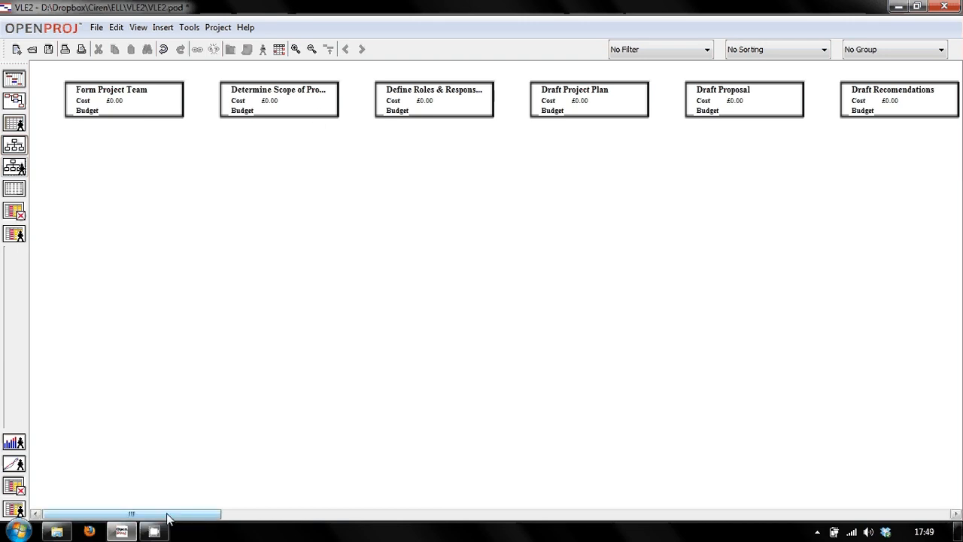
drag(168, 516, 339, 523)
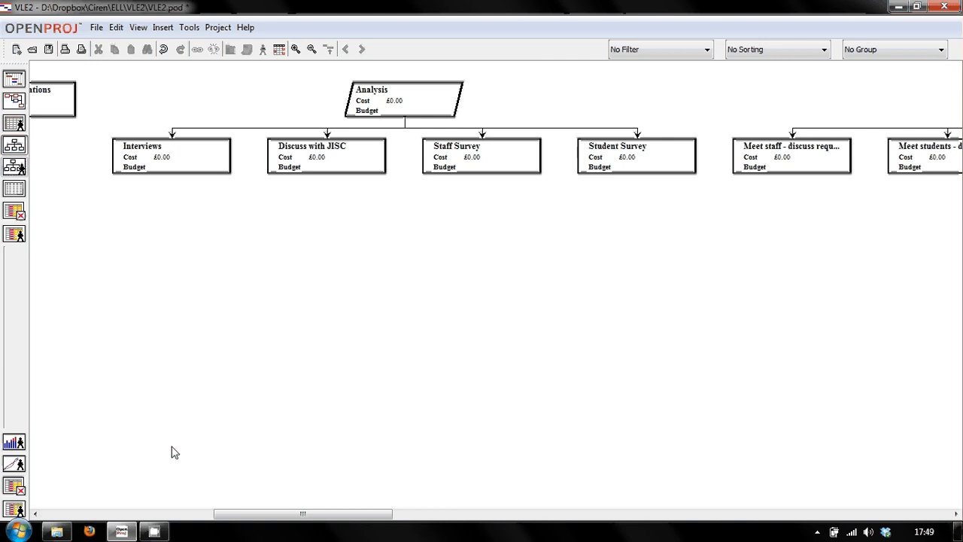
drag(284, 519, 395, 523)
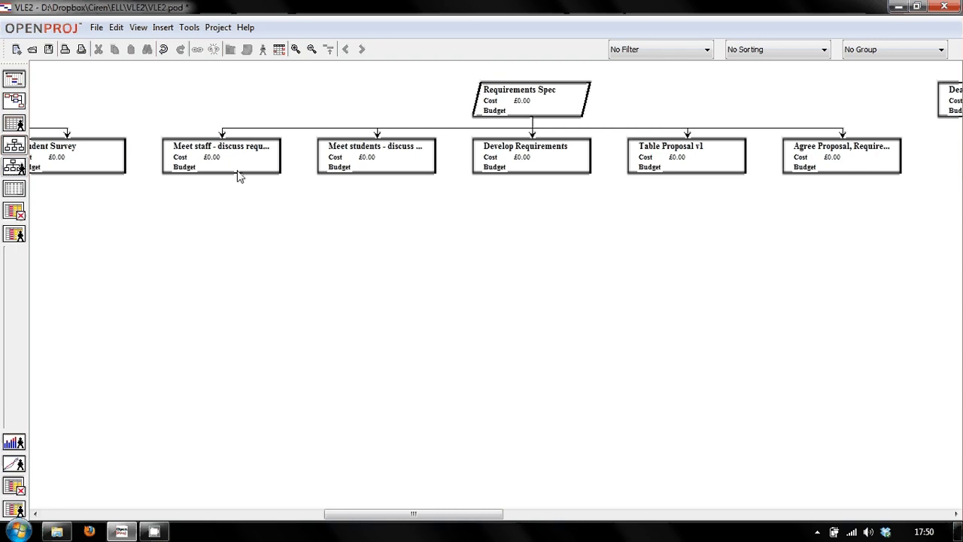
- Display the project tasks as a network diagram with their durations and dates
click(16, 101)
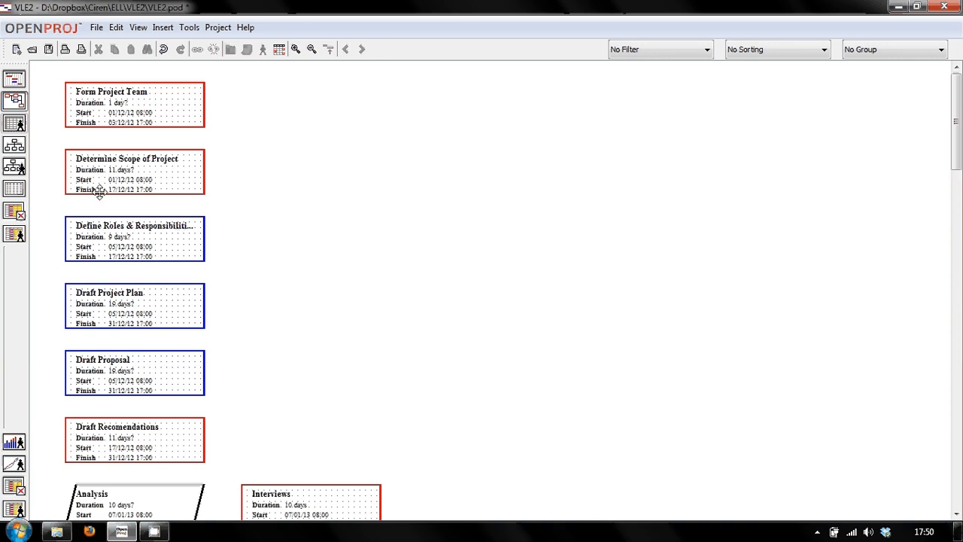
- Link Form Project Team to both Determine Scope of Project and Define Roles & Responsibilities in the network diagram
click(13, 88)
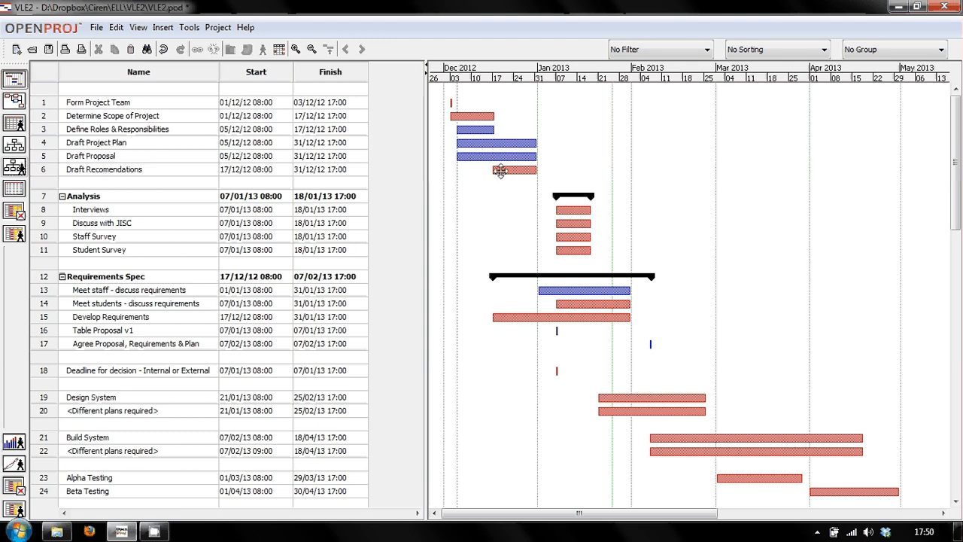
click(14, 101)
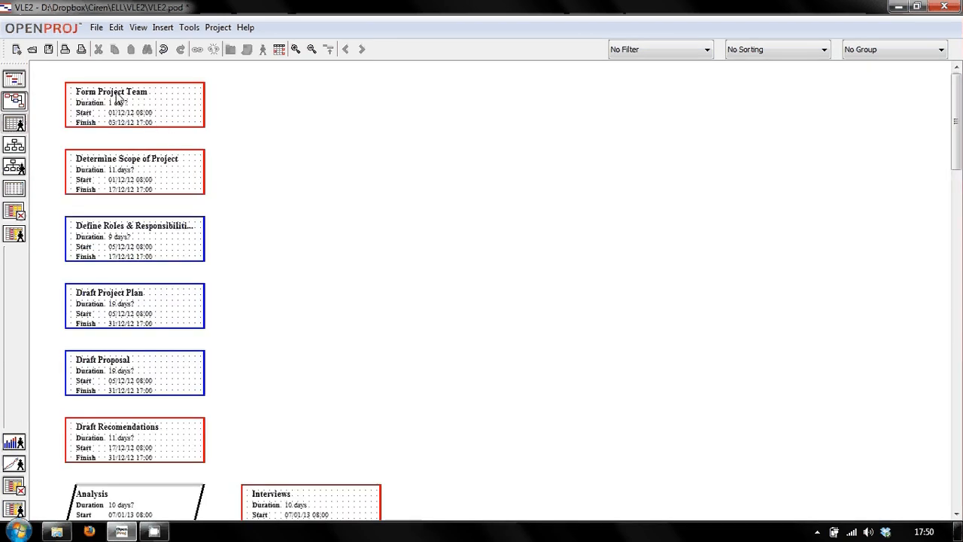
drag(125, 102, 134, 169)
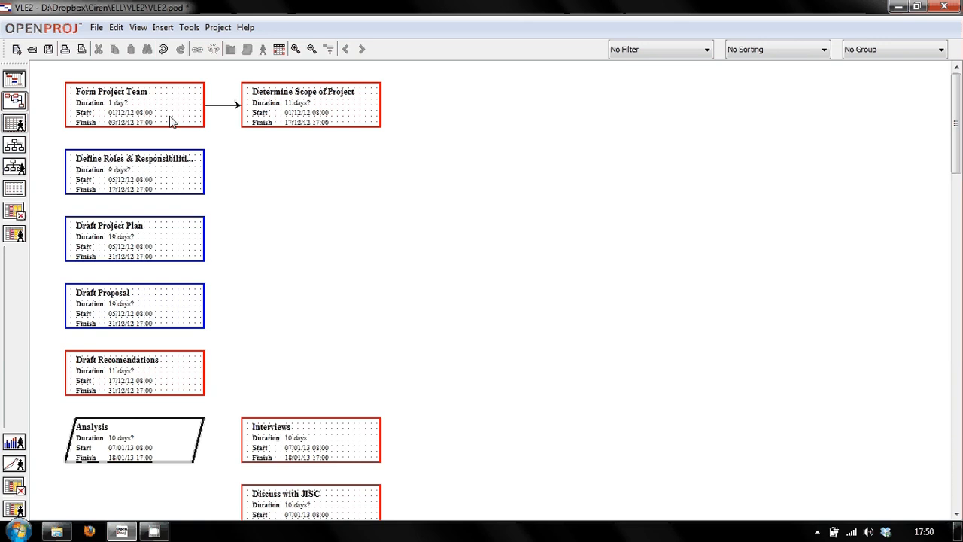
drag(135, 102, 168, 171)
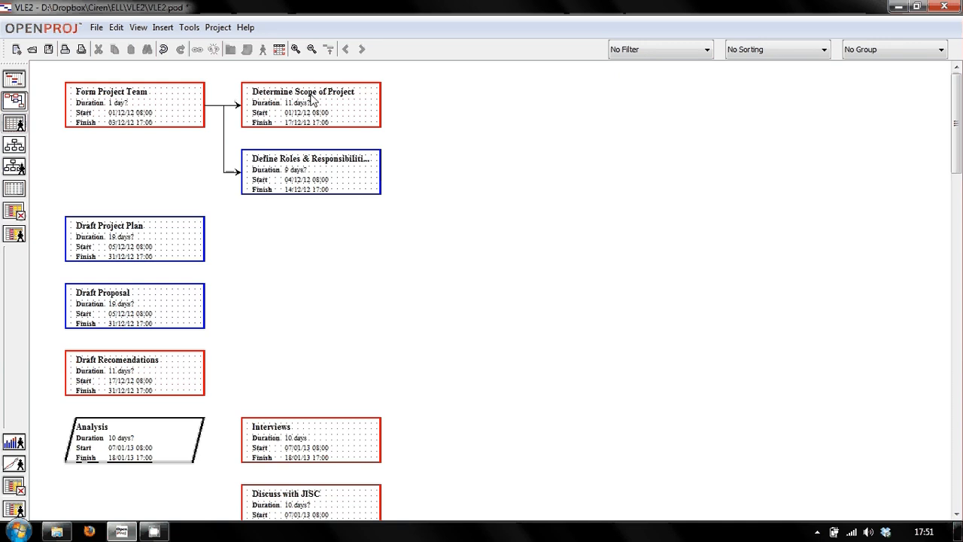
- Link Determine Scope of Project to Draft Project Plan and move the Define Roles & Responsibilities box above Determine Scope of Project
drag(312, 100, 160, 234)
drag(248, 158, 253, 196)
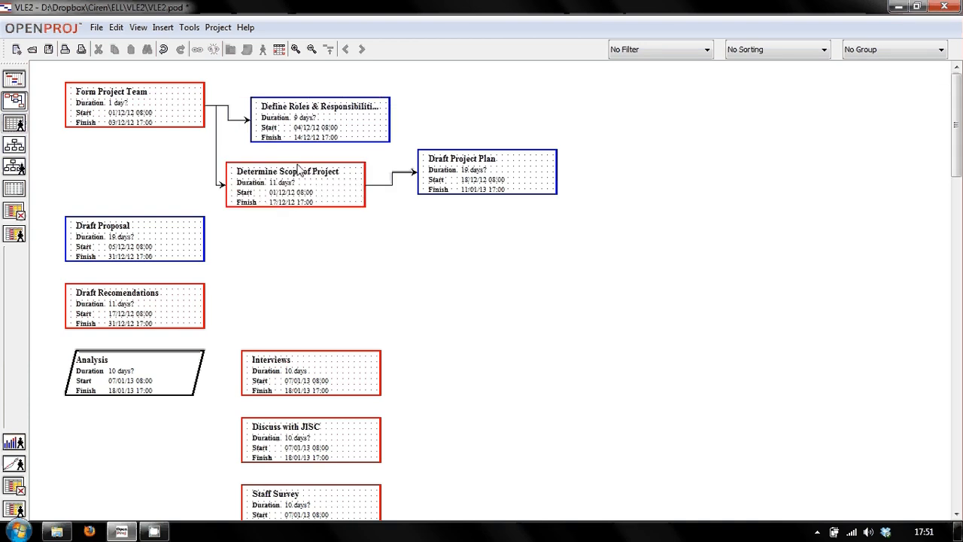
drag(305, 91, 320, 67)
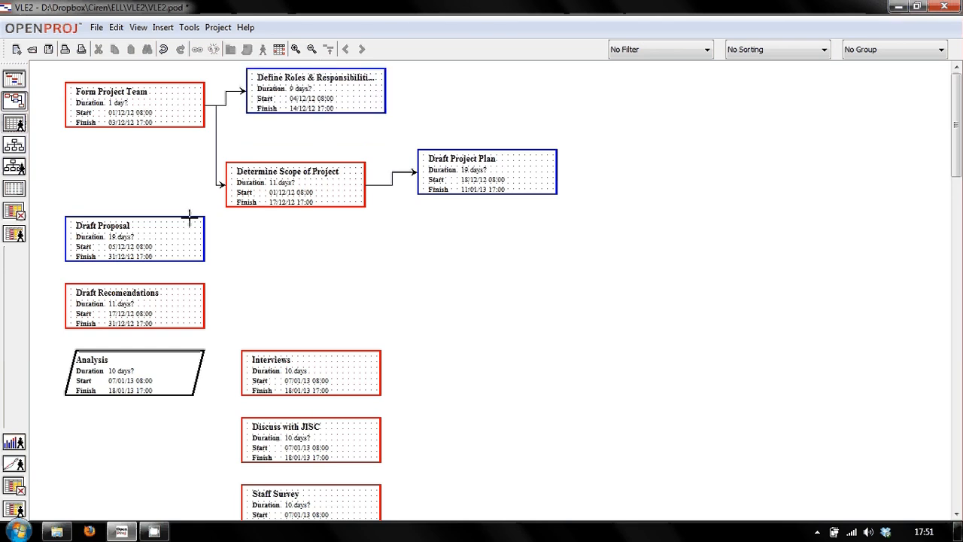
- Make Draft Proposal depend on both Draft Project Plan and Define Roles & Responsibilities in the network diagram
drag(167, 218, 719, 91)
drag(542, 179, 623, 130)
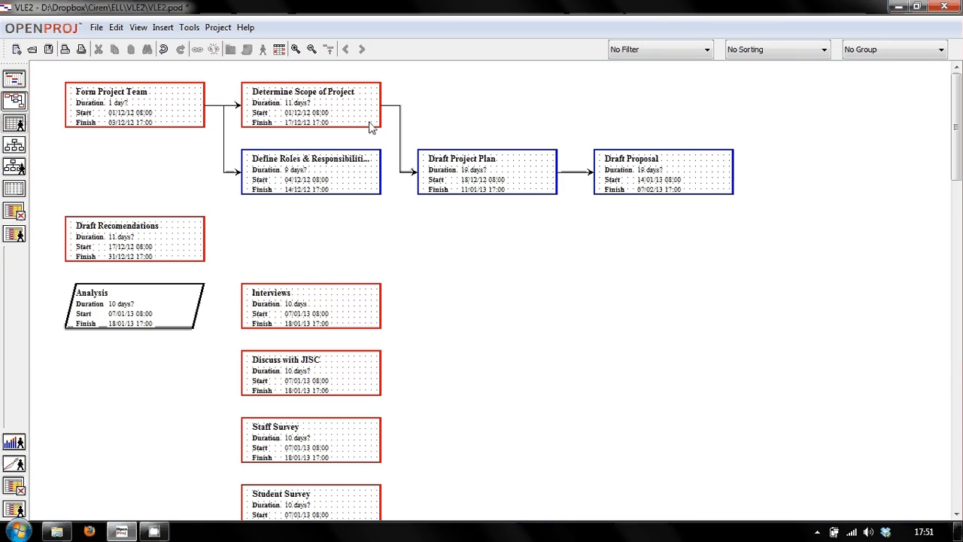
drag(354, 177, 473, 133)
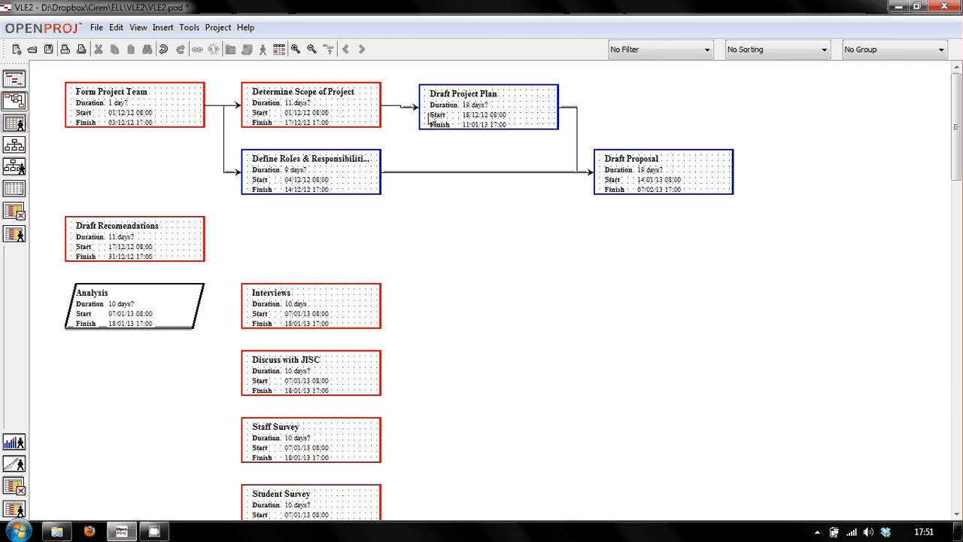
- Compare how the new task dependencies appear in the Gantt chart and in the network diagram
click(16, 82)
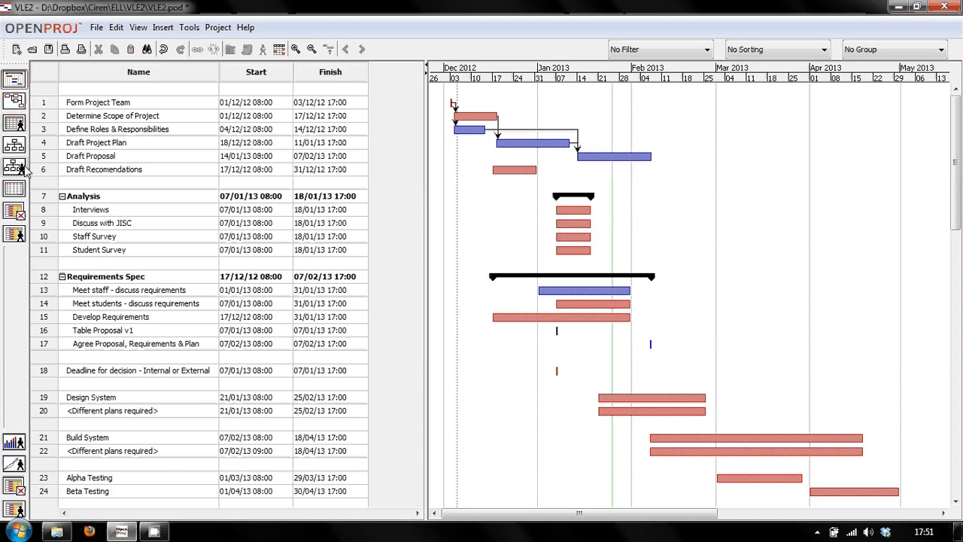
click(14, 98)
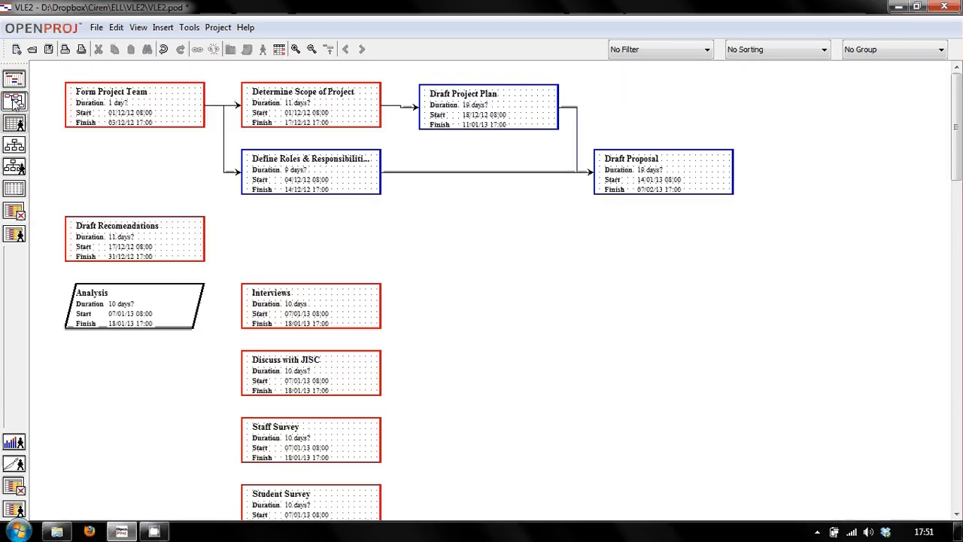
click(17, 83)
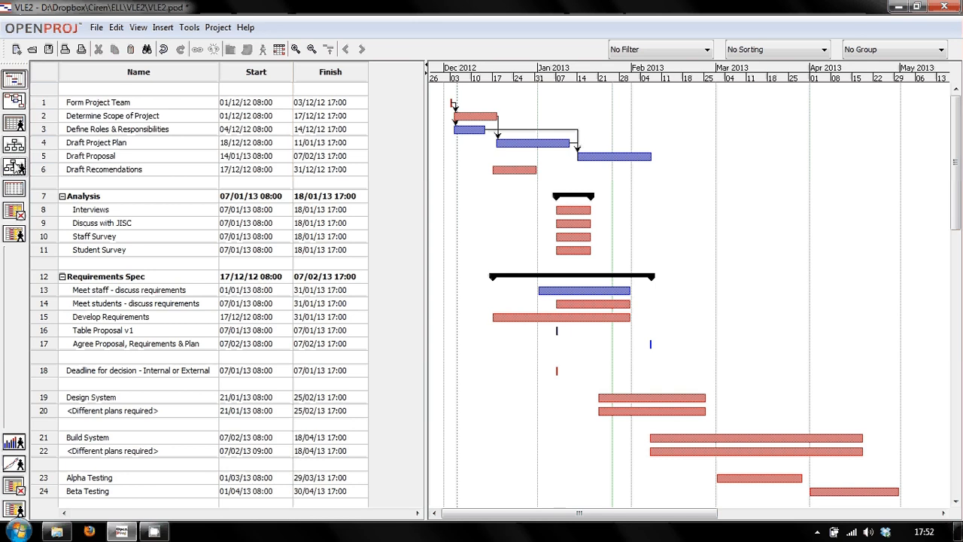
click(15, 101)
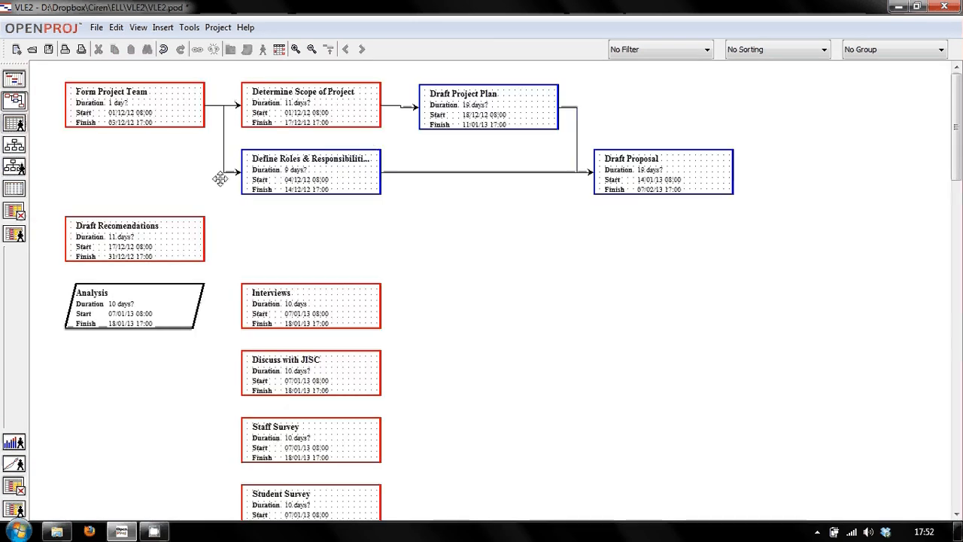
click(15, 78)
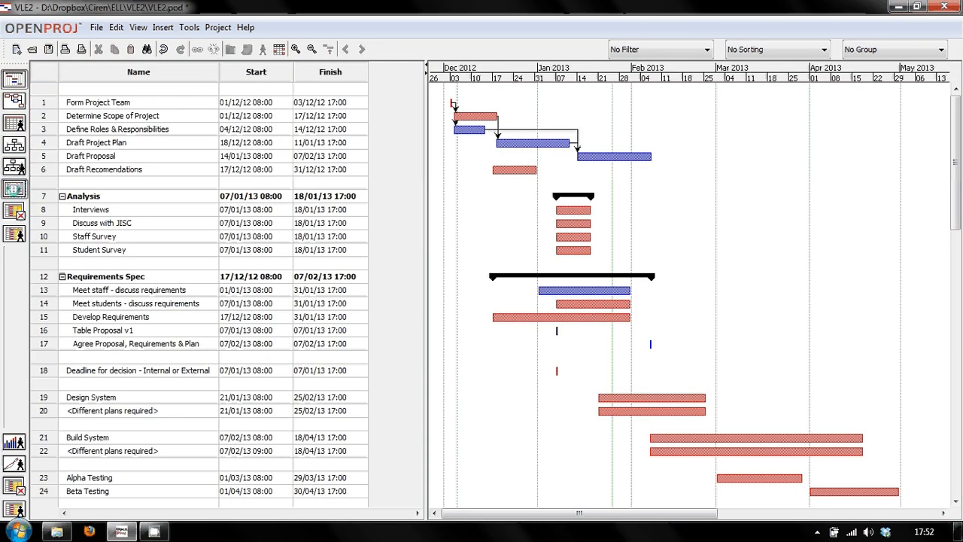
- View the Project Details report, then examine the resource list across to its rates, accrual and base calendar columns
click(14, 188)
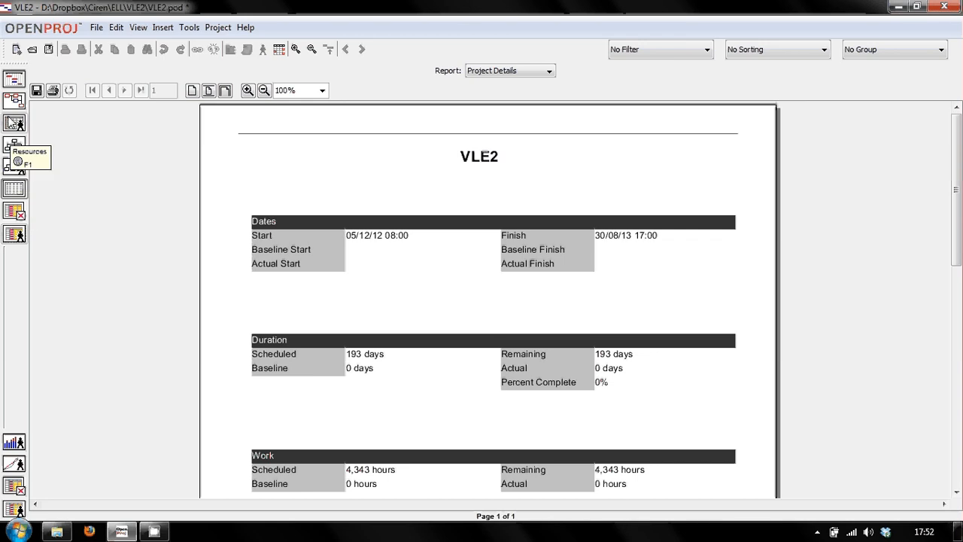
click(15, 124)
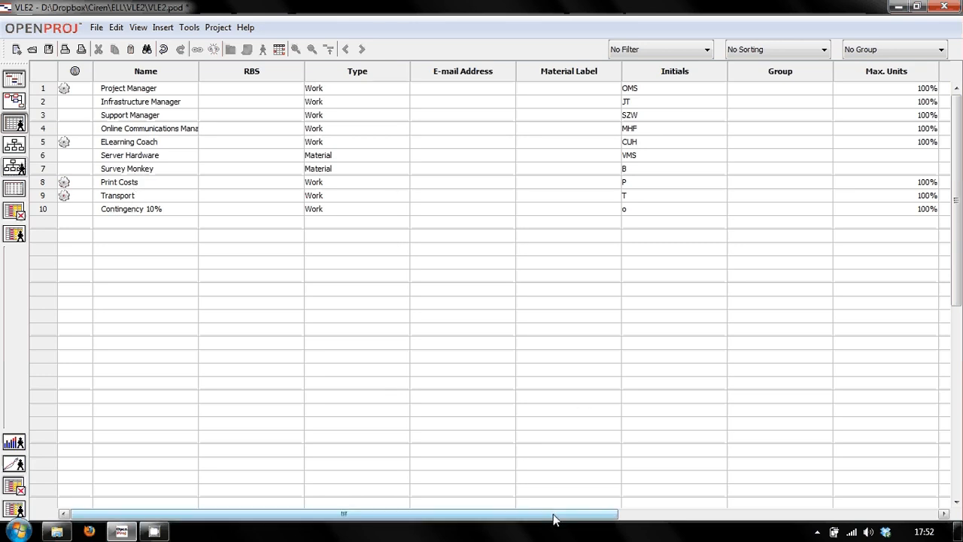
drag(553, 513, 811, 527)
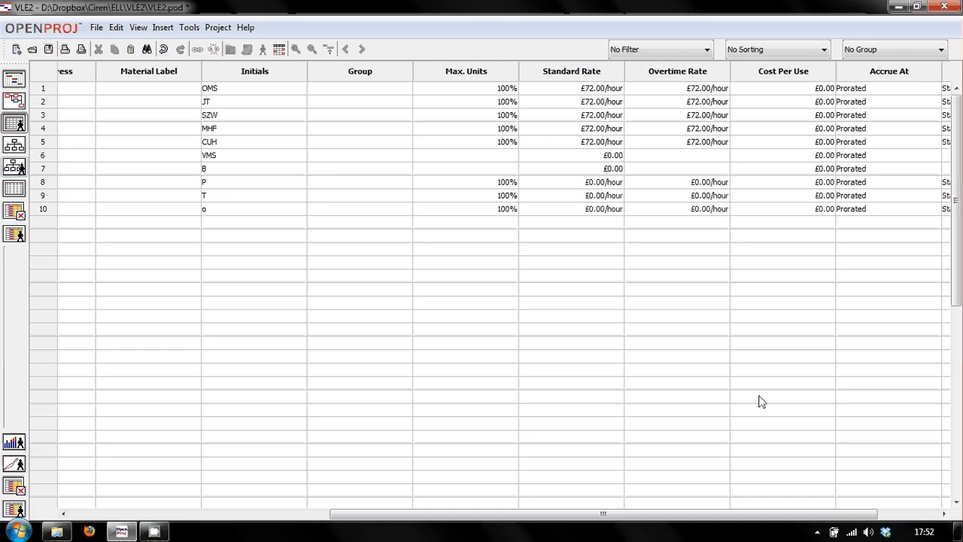
drag(693, 517, 833, 519)
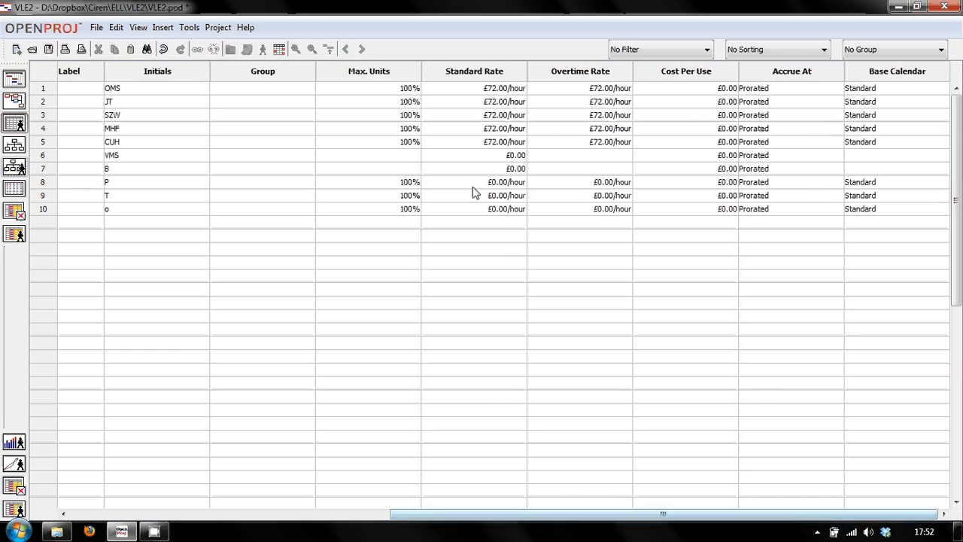
- Set the Print Costs resource's costs to accrue at End
right_click(401, 217)
click(392, 209)
double_click(505, 183)
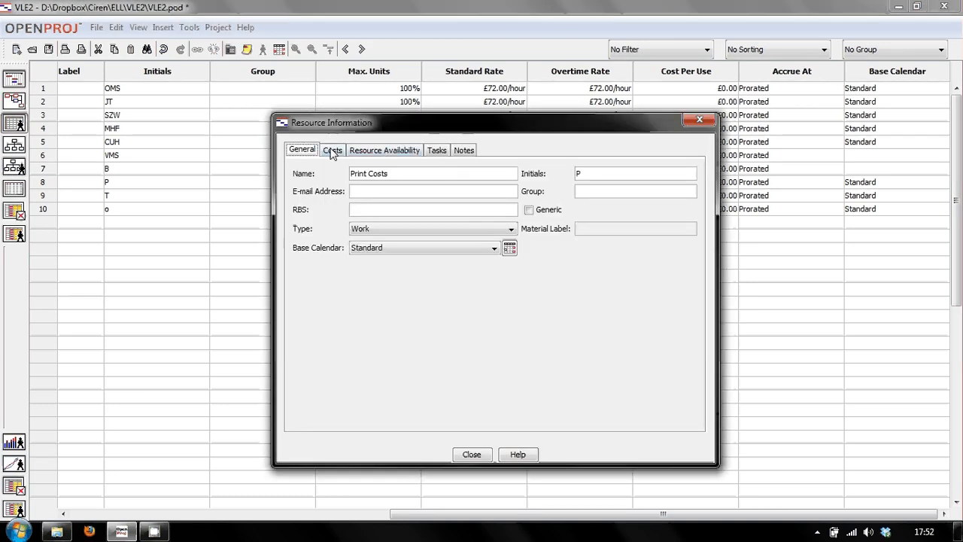
click(332, 150)
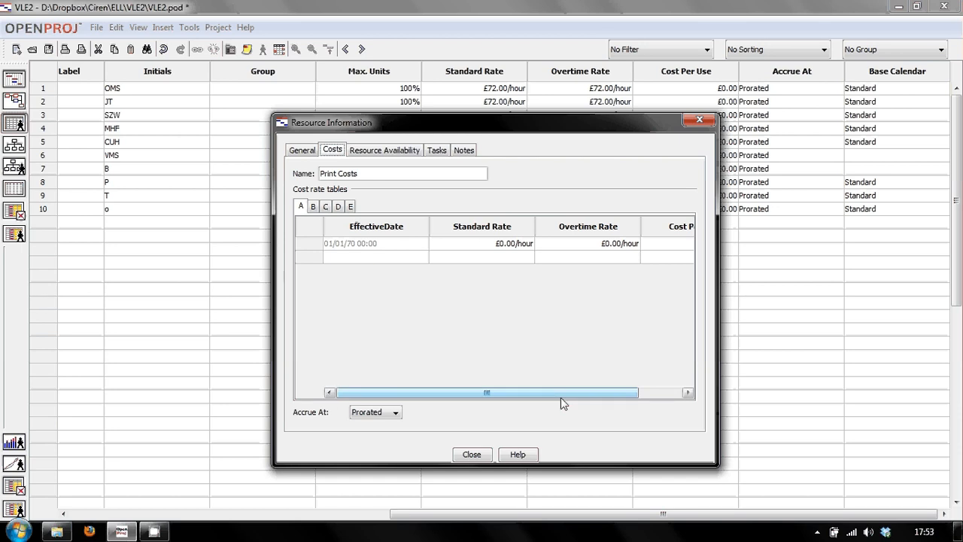
drag(560, 394, 618, 394)
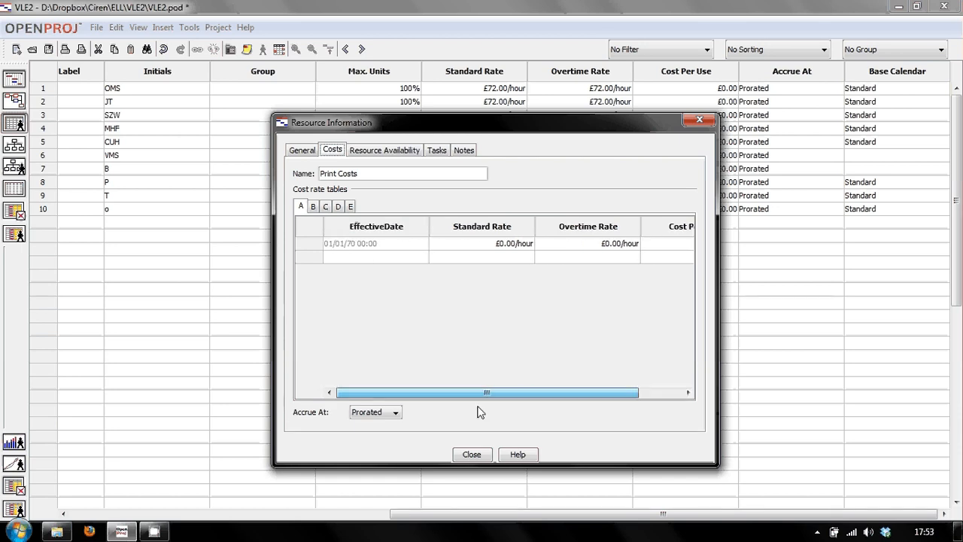
click(374, 413)
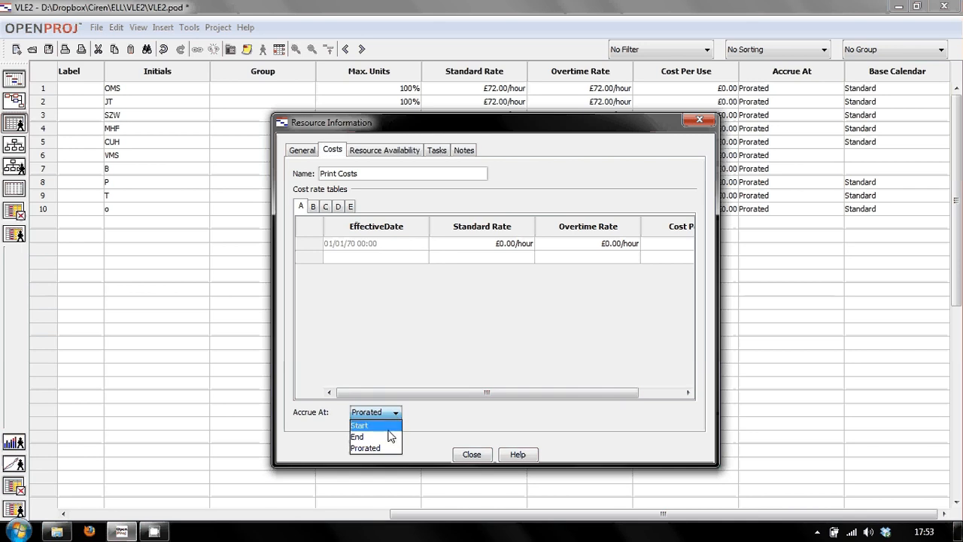
click(386, 438)
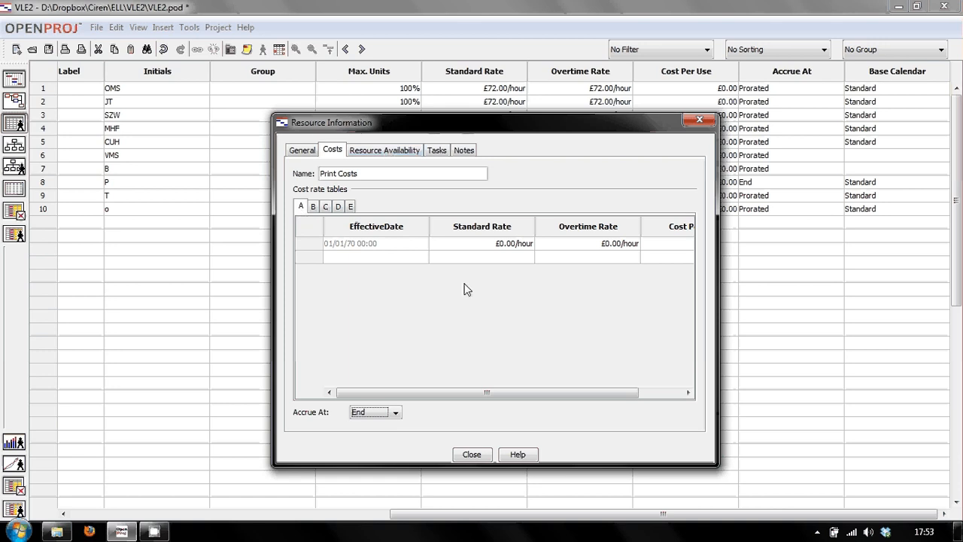
click(472, 454)
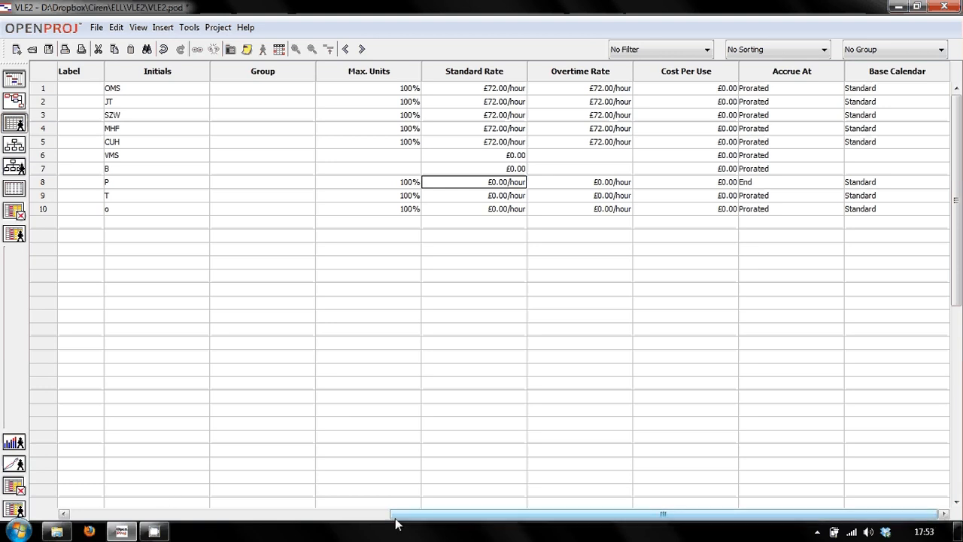
- Look over the resource names and types alongside their standard and overtime rates
drag(393, 514, 20, 514)
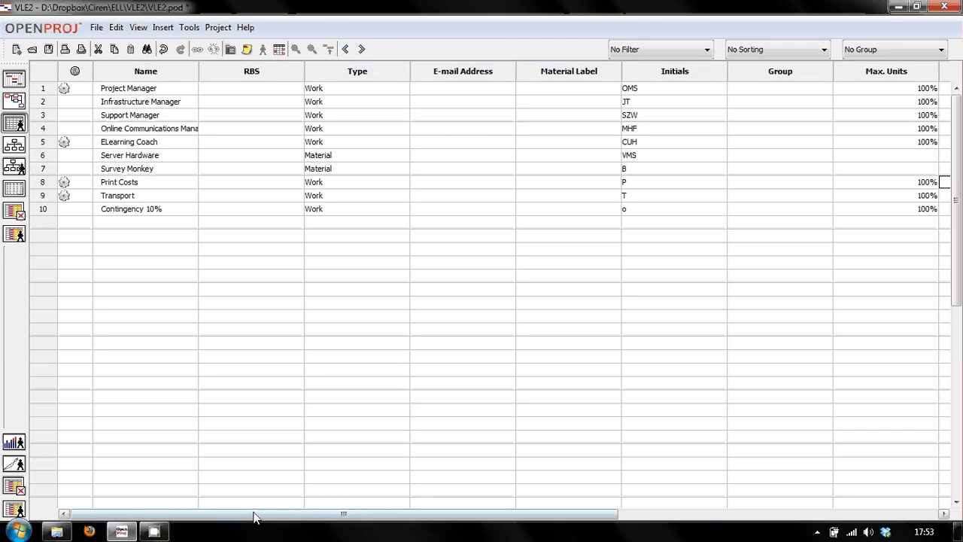
drag(254, 518, 522, 518)
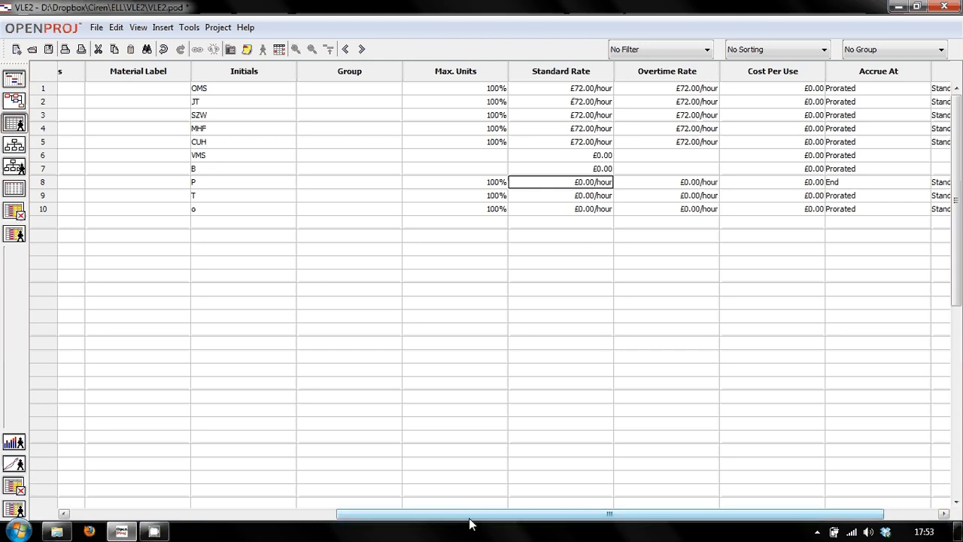
drag(468, 519, 46, 525)
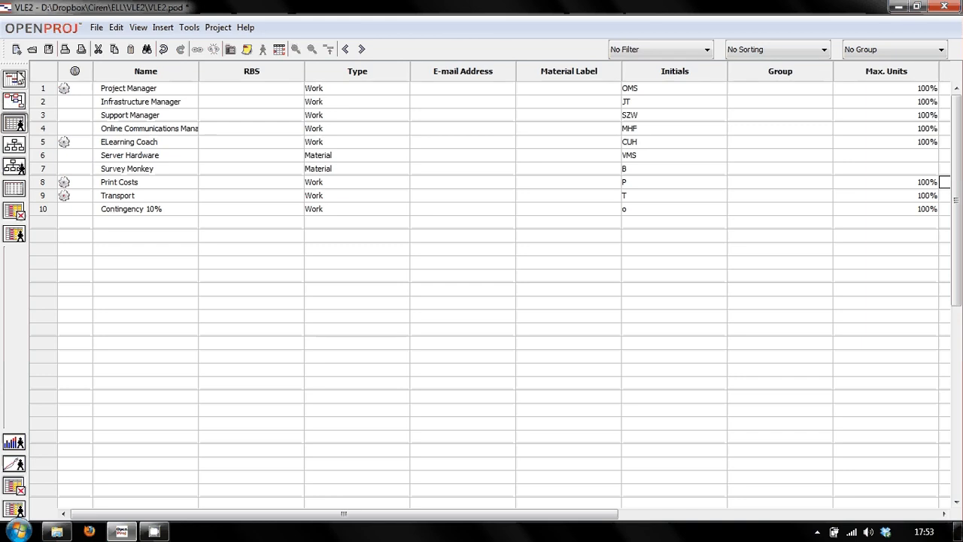
- Insert a Resource Names column before the Finish column in the Gantt task table
click(15, 79)
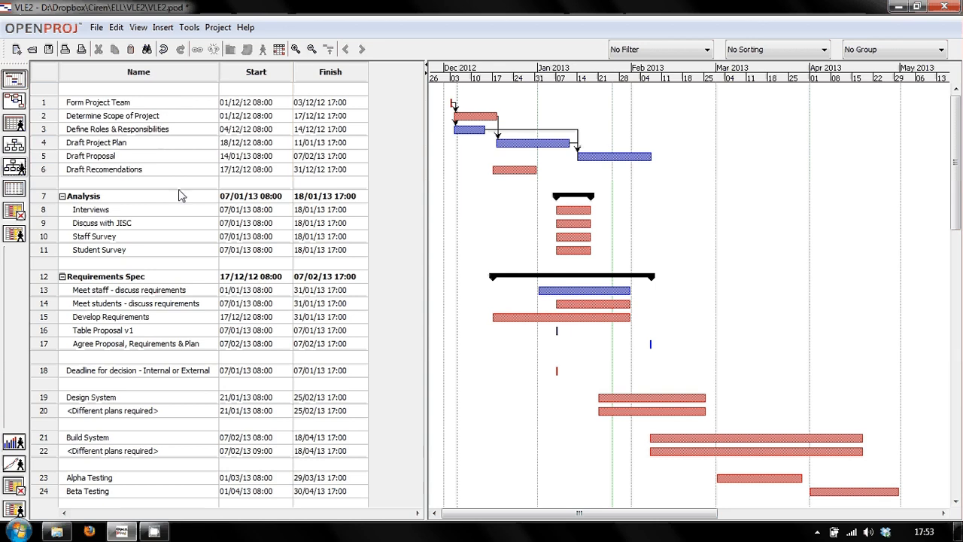
right_click(330, 75)
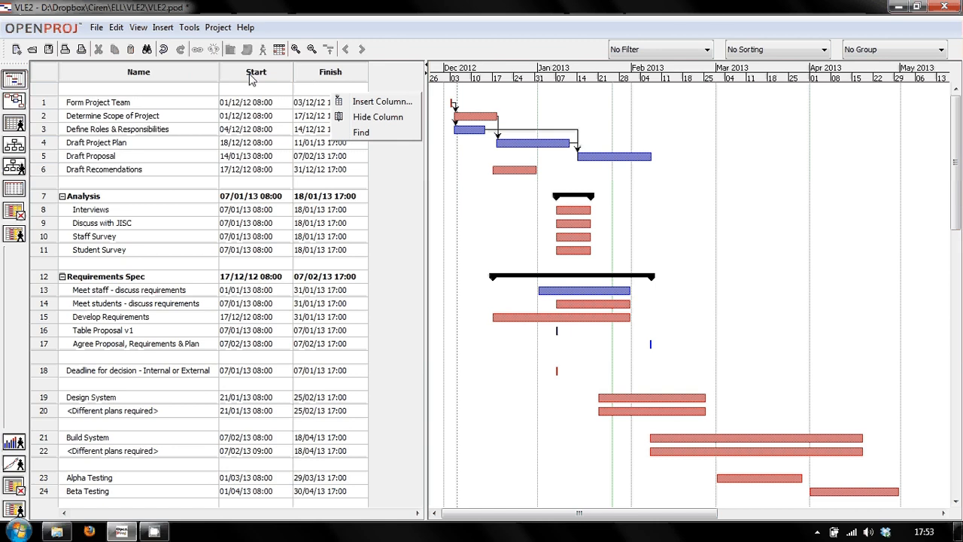
click(359, 105)
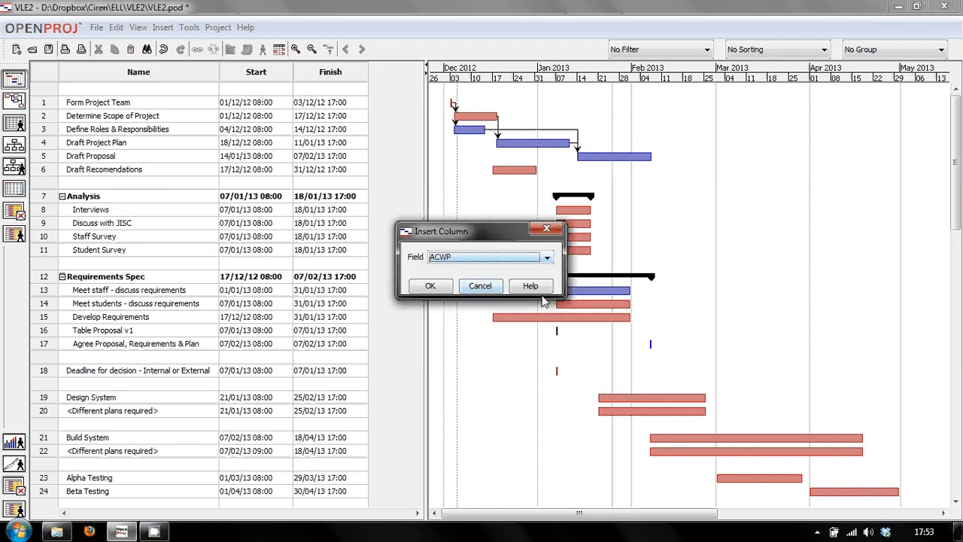
click(547, 257)
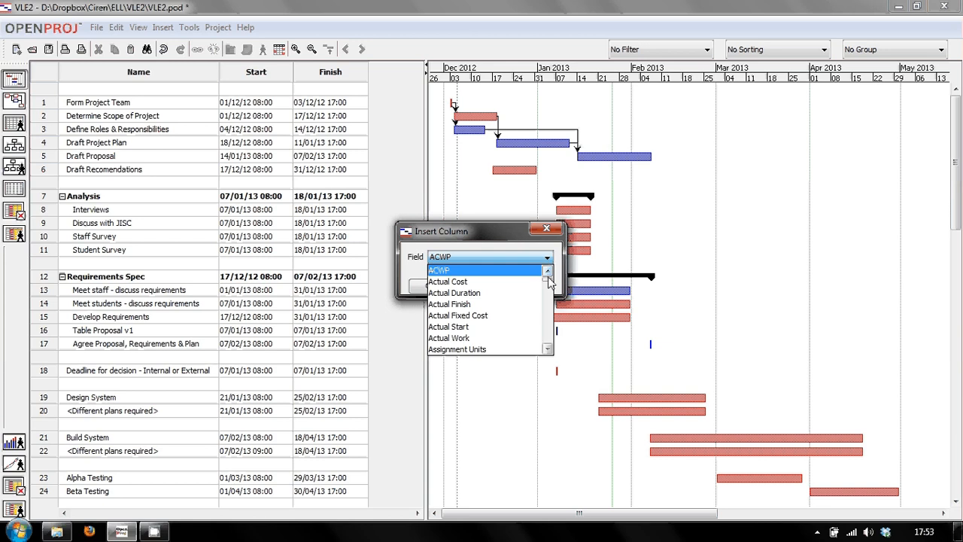
click(548, 316)
click(548, 316)
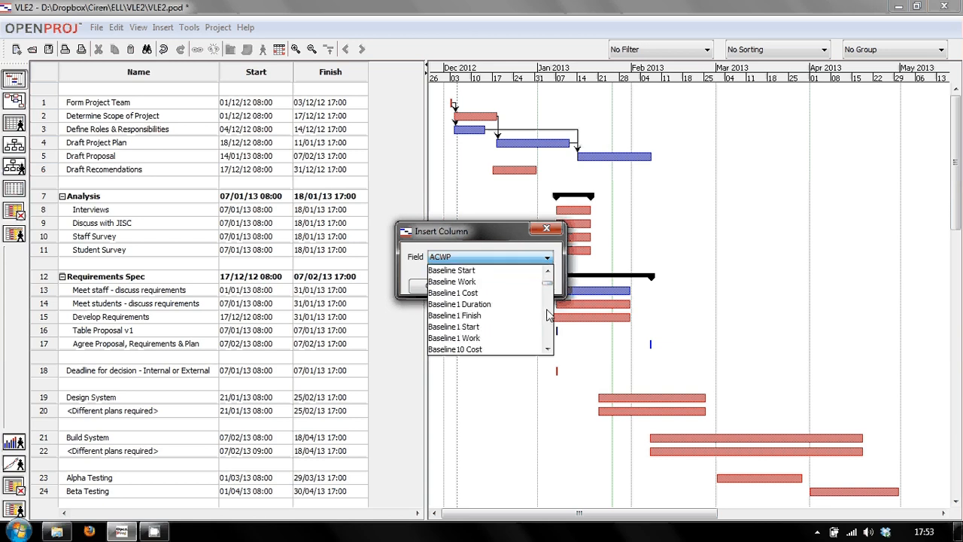
scroll(549, 316, down, 9)
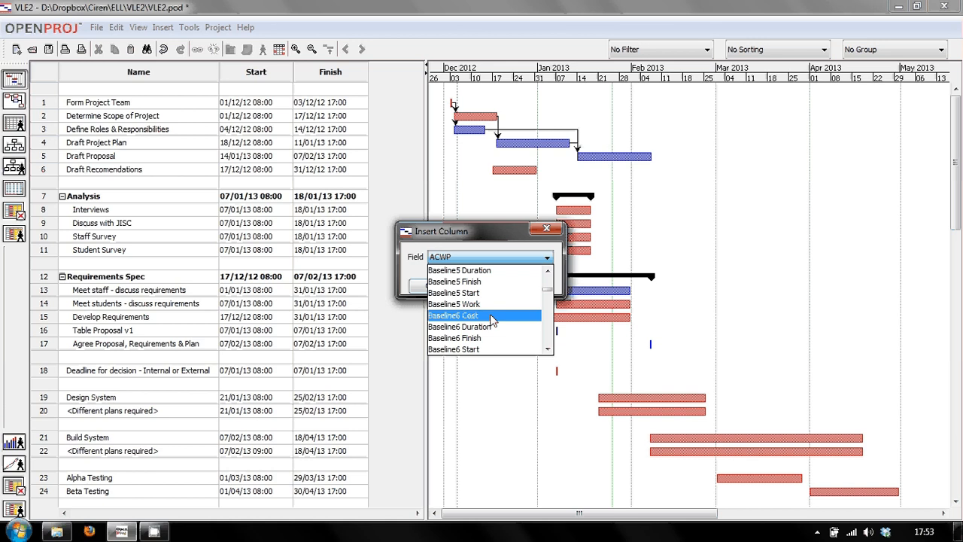
key(r)
key(r)
key(r)
key(r)
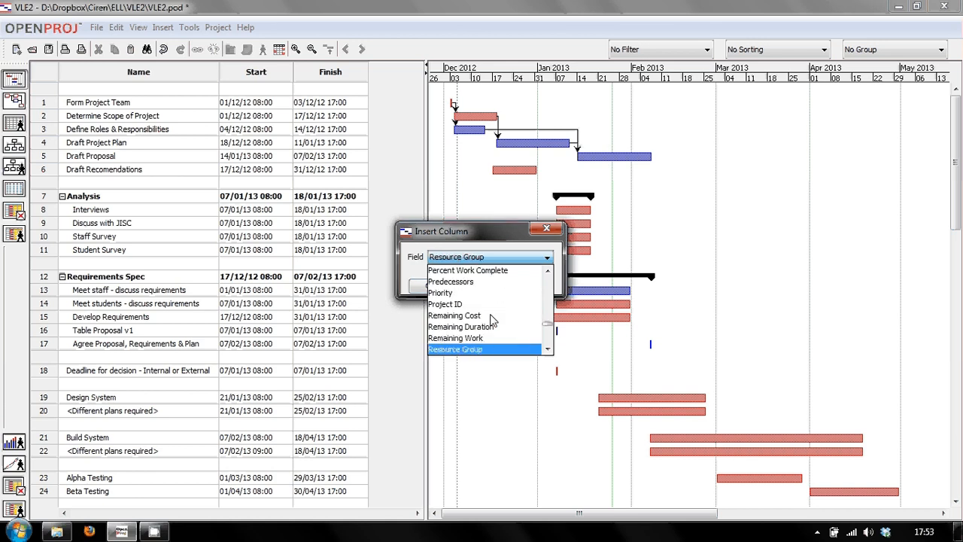
key(r)
key(r)
key(r)
key(r)
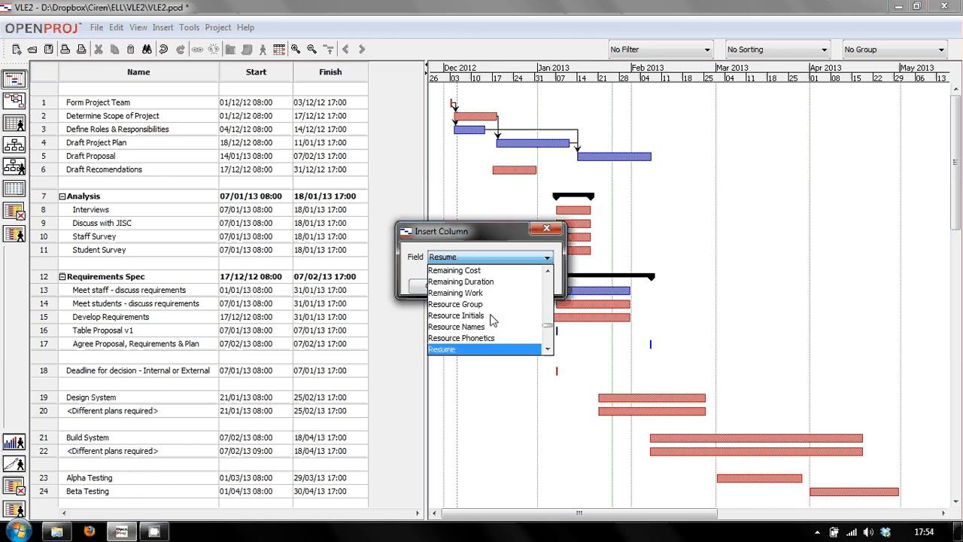
key(Up)
key(Up)
key(Up)
key(Up)
key(Down)
key(Down)
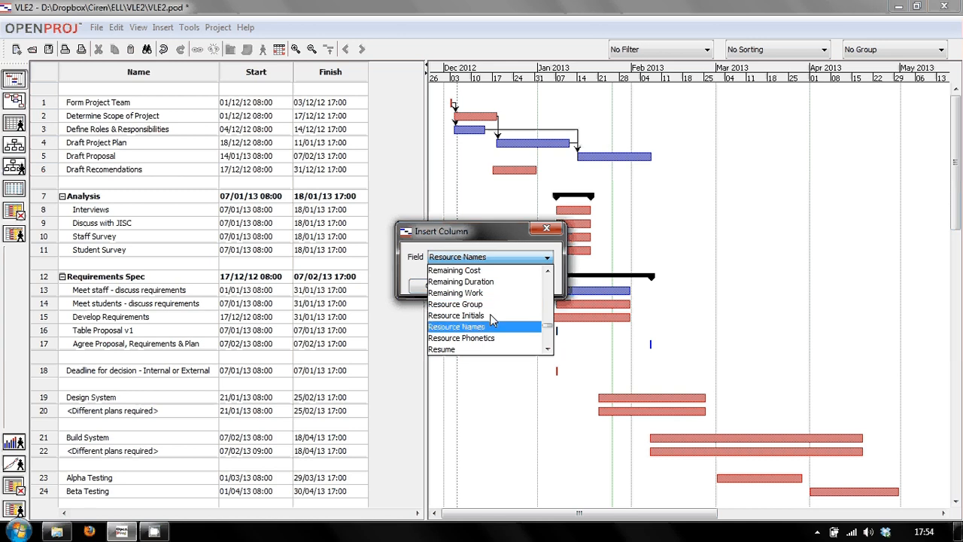
key(Return)
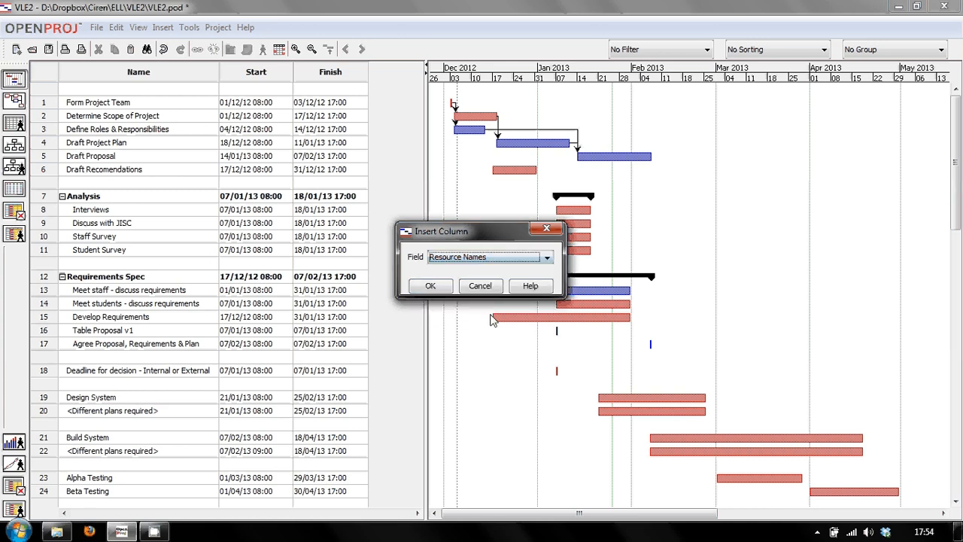
click(425, 287)
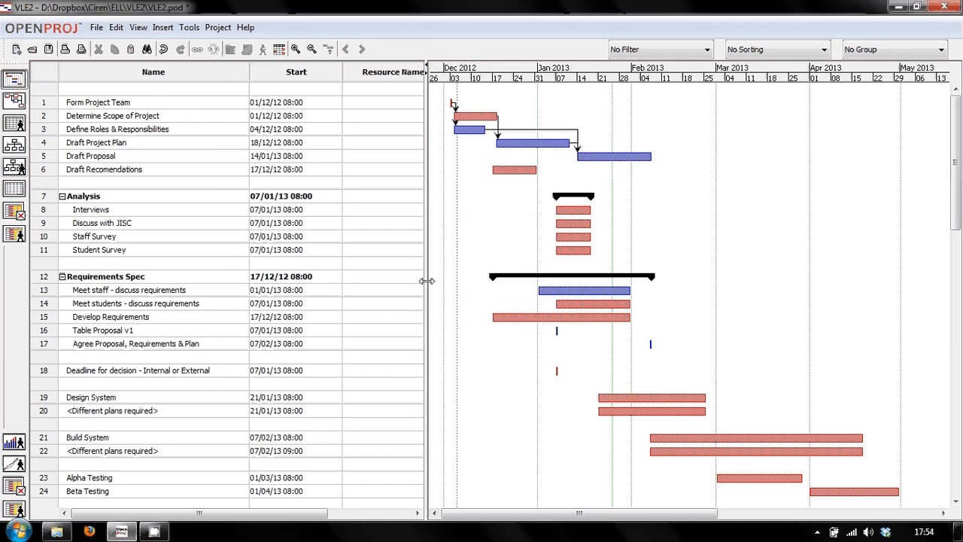
- Widen the task table area of the Gantt view and move the Resource Names column after Finish
drag(426, 285, 542, 277)
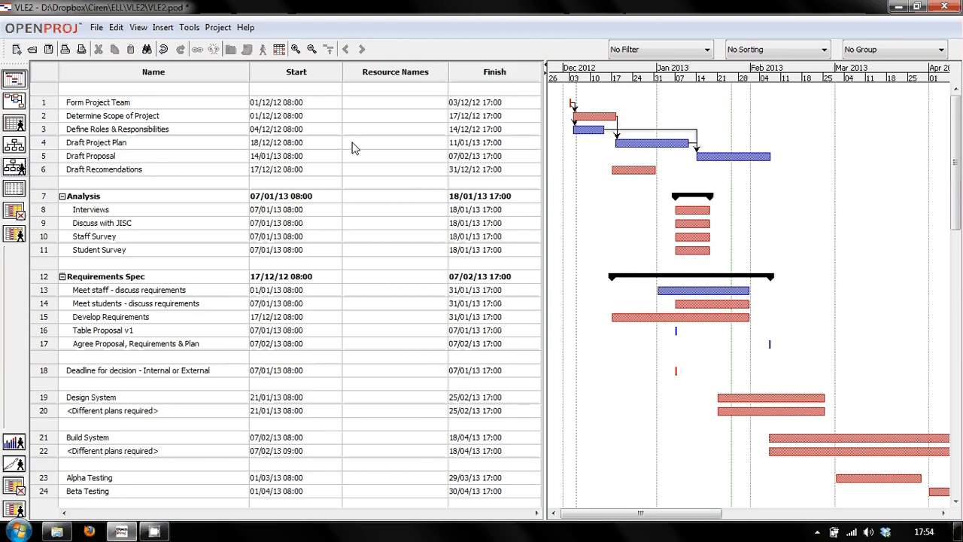
drag(545, 182, 599, 181)
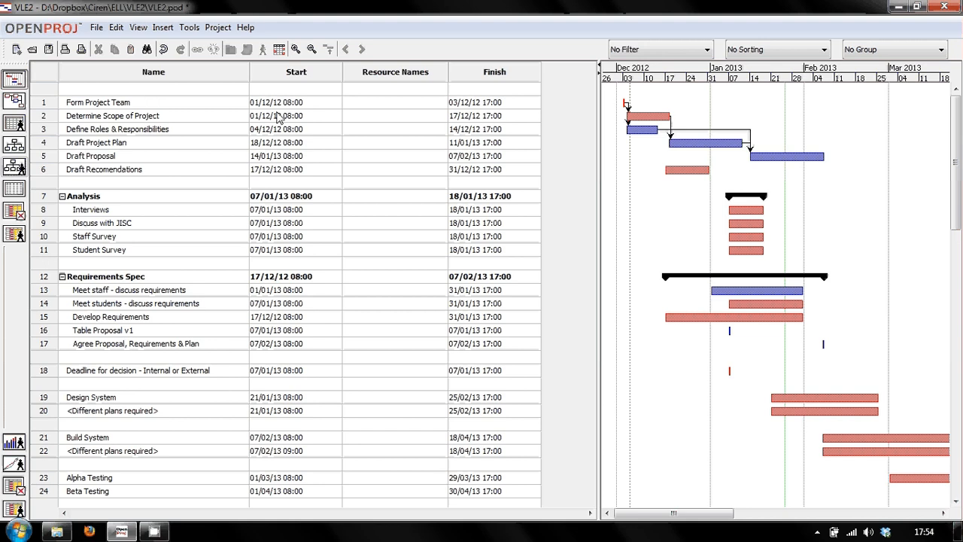
drag(397, 75, 539, 76)
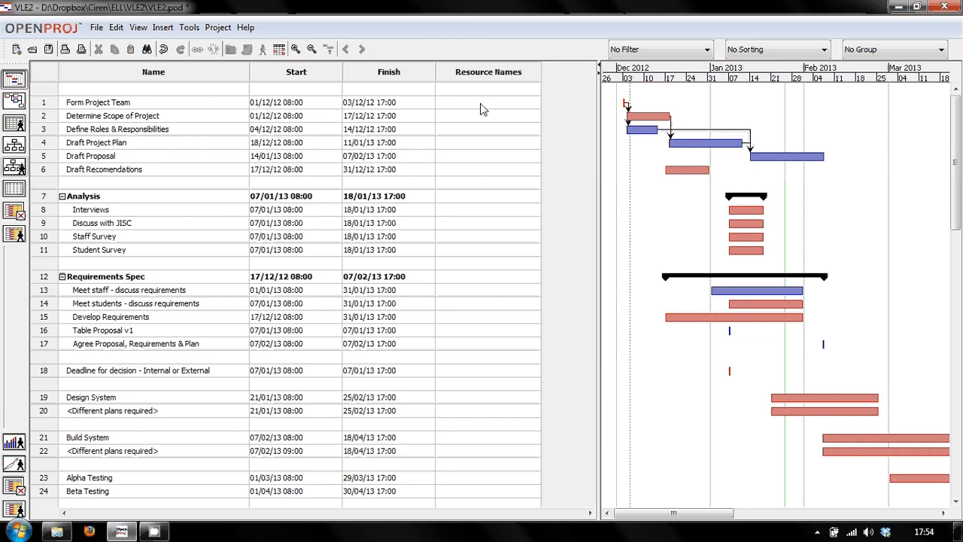
- Assign the Project, Infrastructure, Support and Online Communications Managers and the ELearning Coach to the Draft Project Plan task at 100% units
double_click(474, 146)
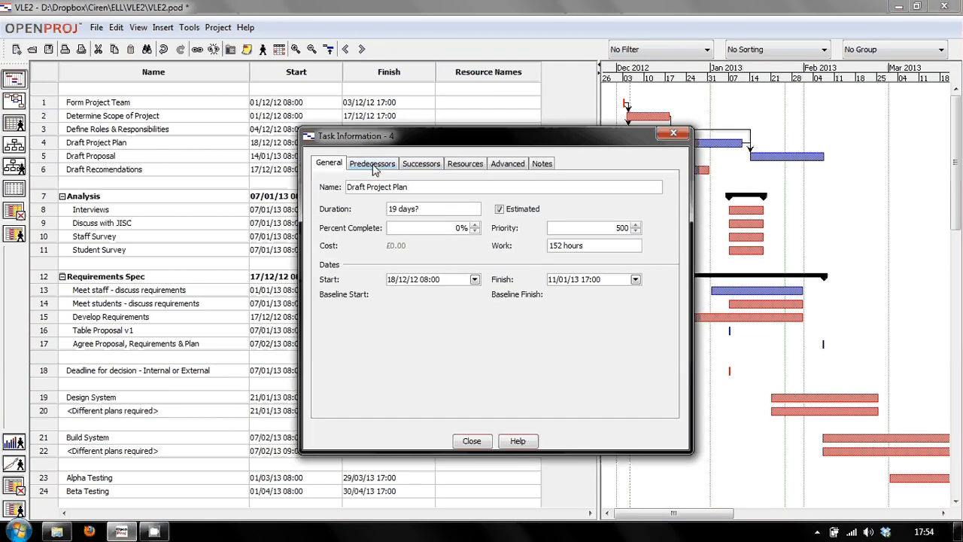
click(465, 165)
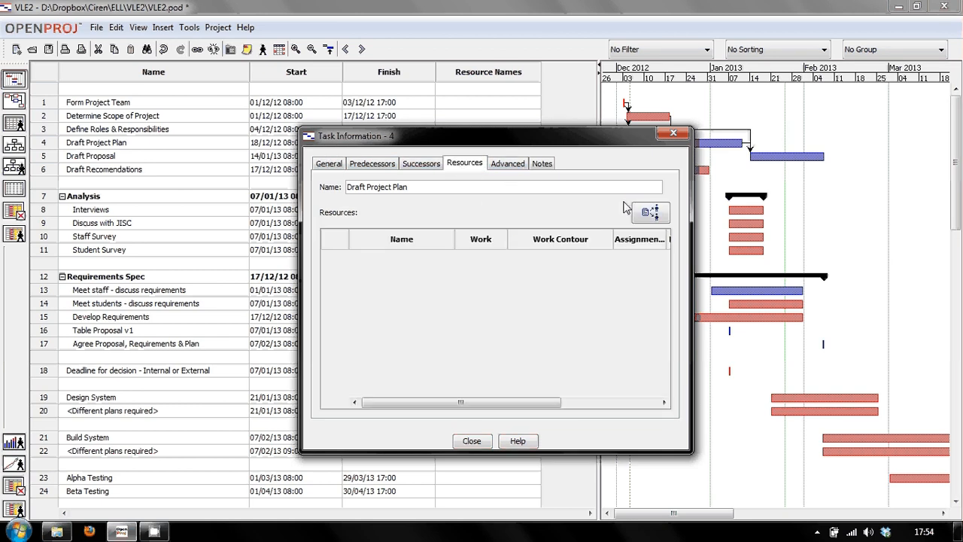
click(650, 213)
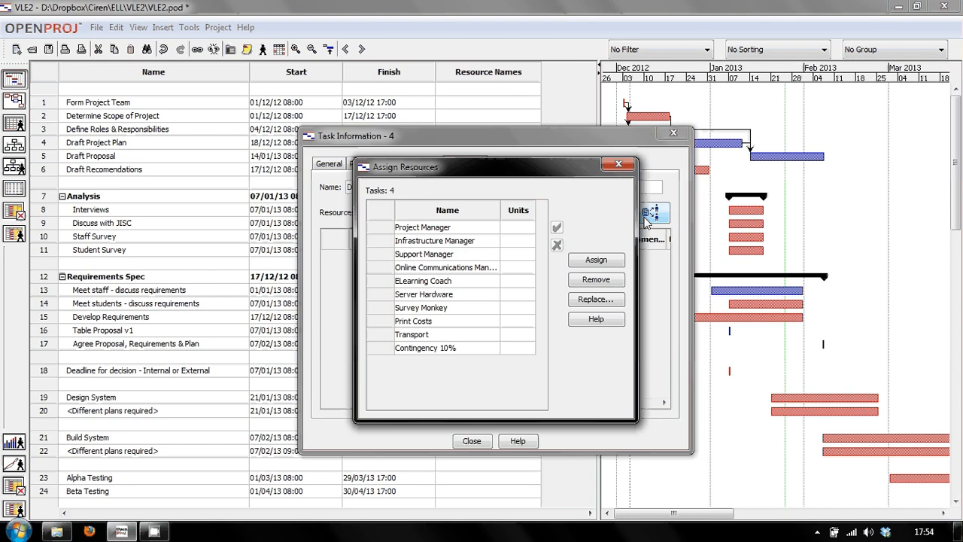
click(514, 229)
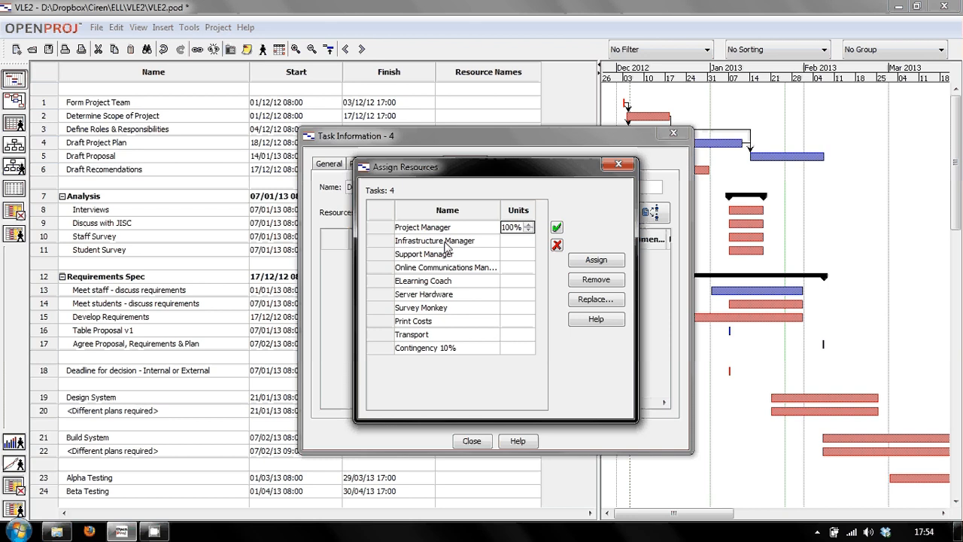
click(513, 241)
click(511, 254)
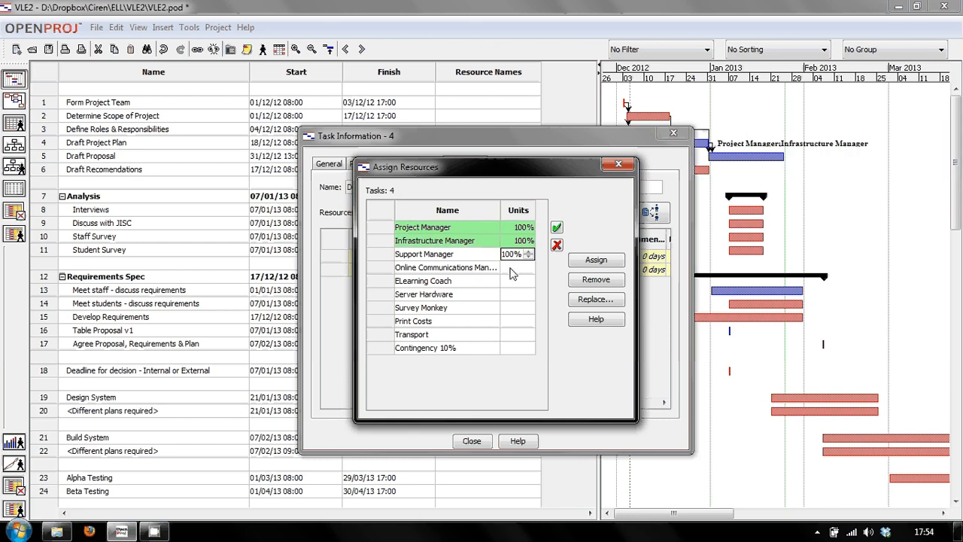
click(512, 273)
click(512, 277)
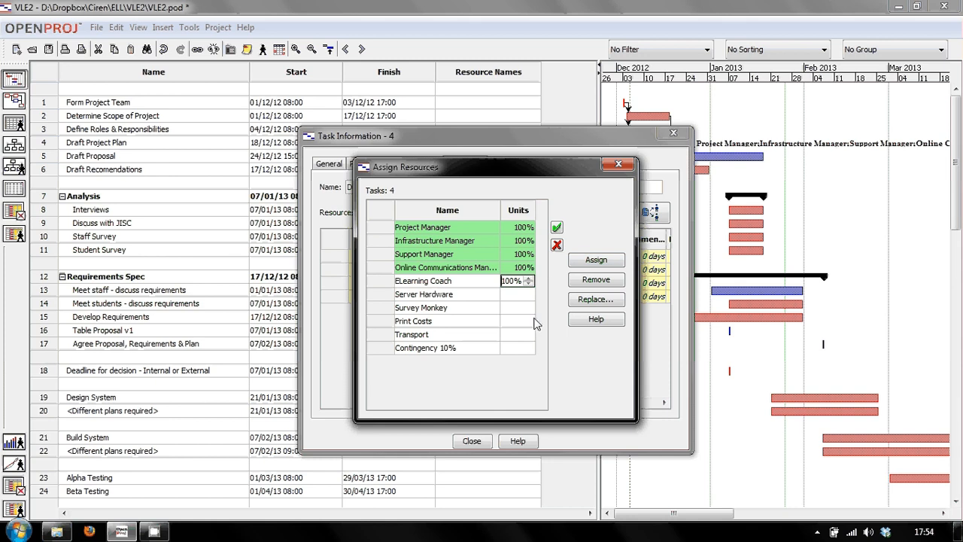
- Assign the Transport resource to Draft Project Plan at 5% units
click(514, 335)
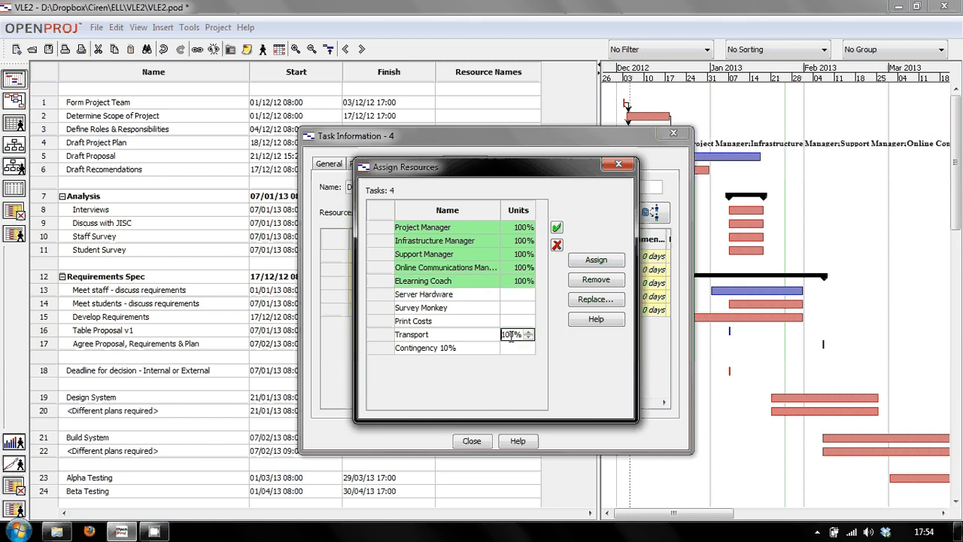
drag(511, 336, 496, 344)
key(BackSpace)
text(5)
- Set the assignment units of the Project Manager and the Infrastructure Manager to 5%
click(525, 227)
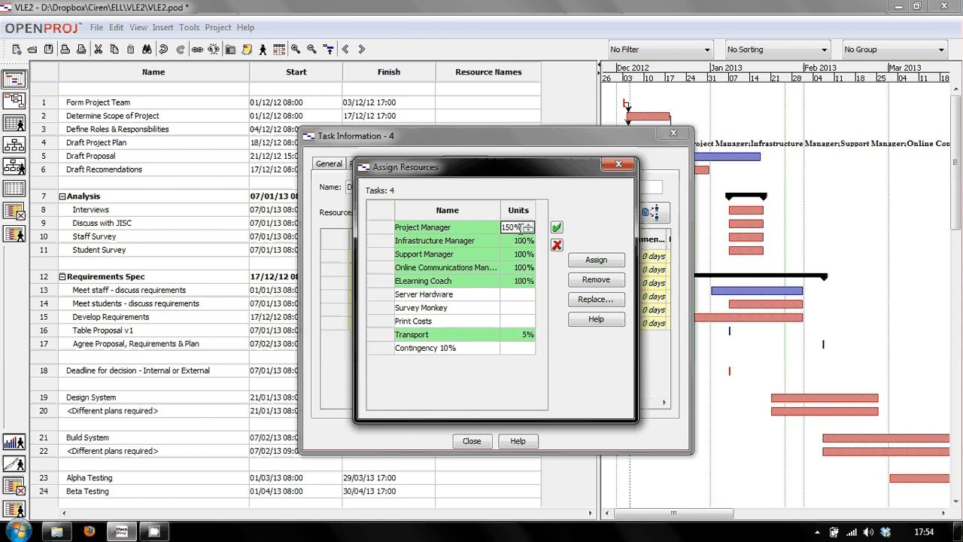
double_click(509, 227)
text(5%)
key(Return)
text(5%)
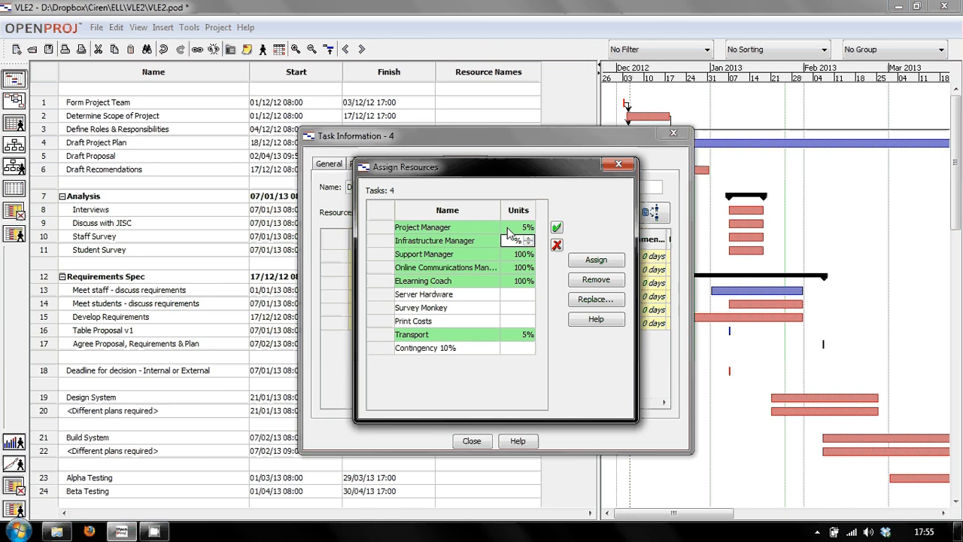
key(BackSpace)
key(BackSpace)
text(5%)
key(Return)
- Set the assignment units of the Support Manager and the Online Communications Manager to 5%
text(5%)
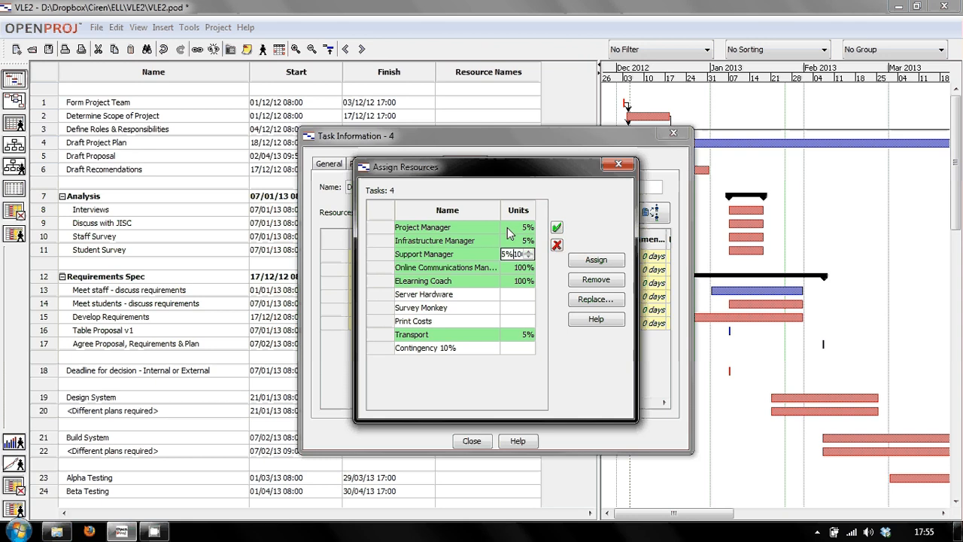
key(Delete)
key(Delete)
key(Return)
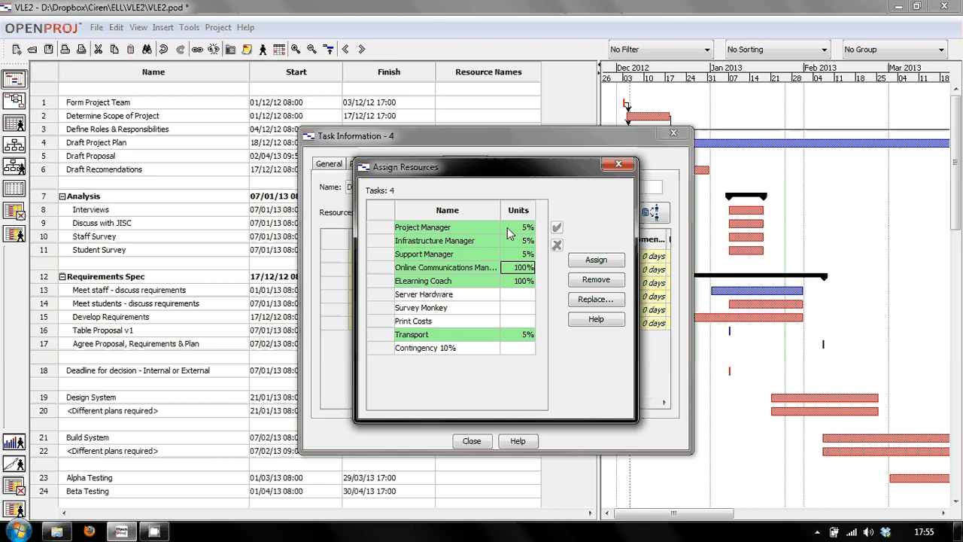
double_click(526, 266)
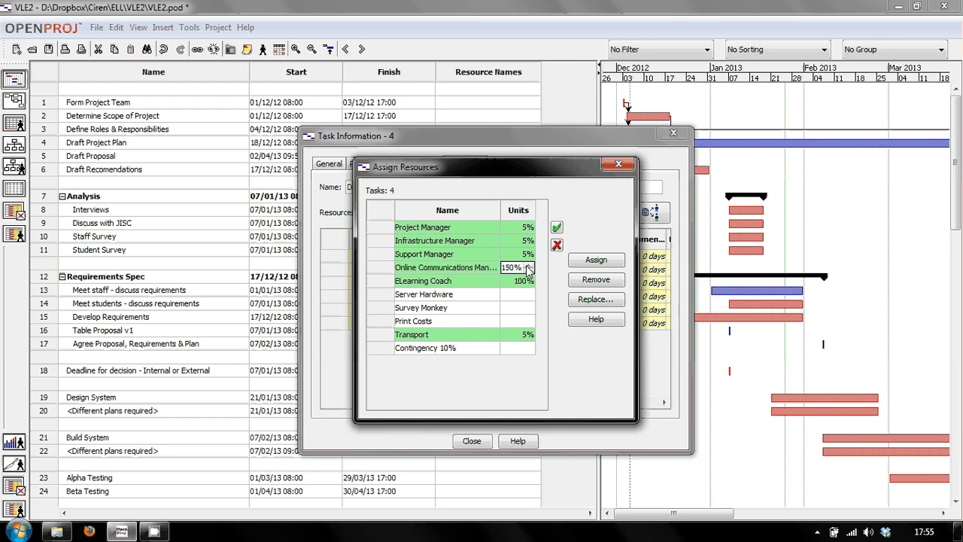
triple_click(529, 270)
key(Return)
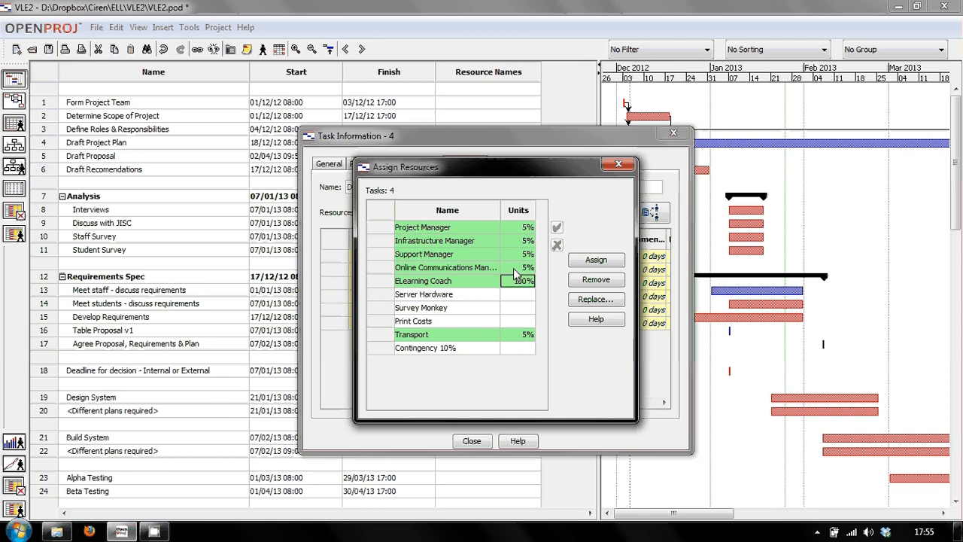
- Set the ELearning Coach's assignment units to 5% and finish assigning resources
double_click(517, 284)
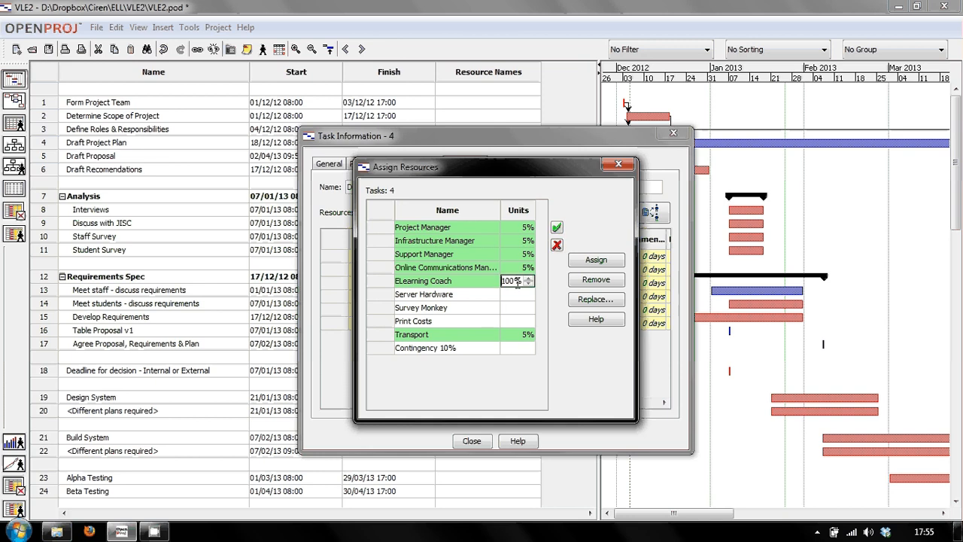
drag(515, 280, 502, 281)
text(5)
click(556, 227)
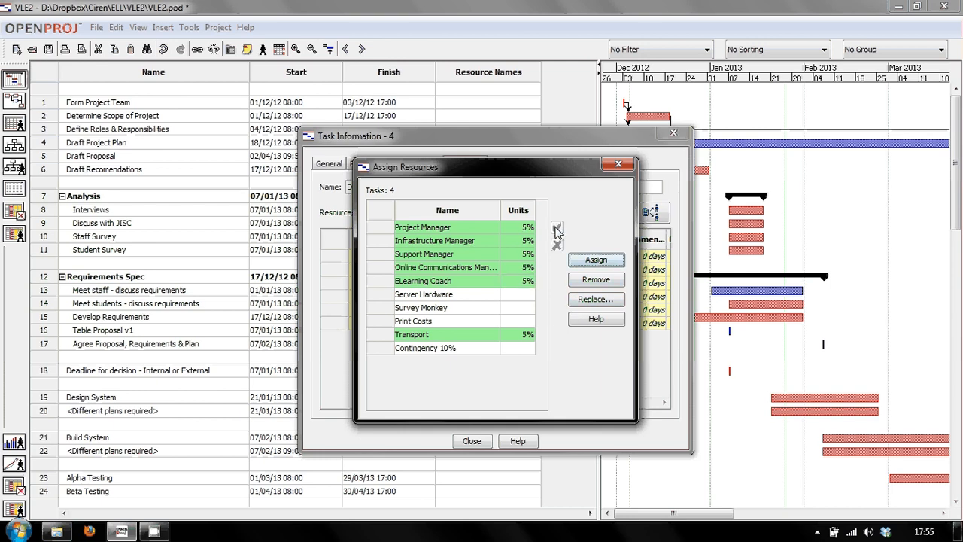
click(627, 162)
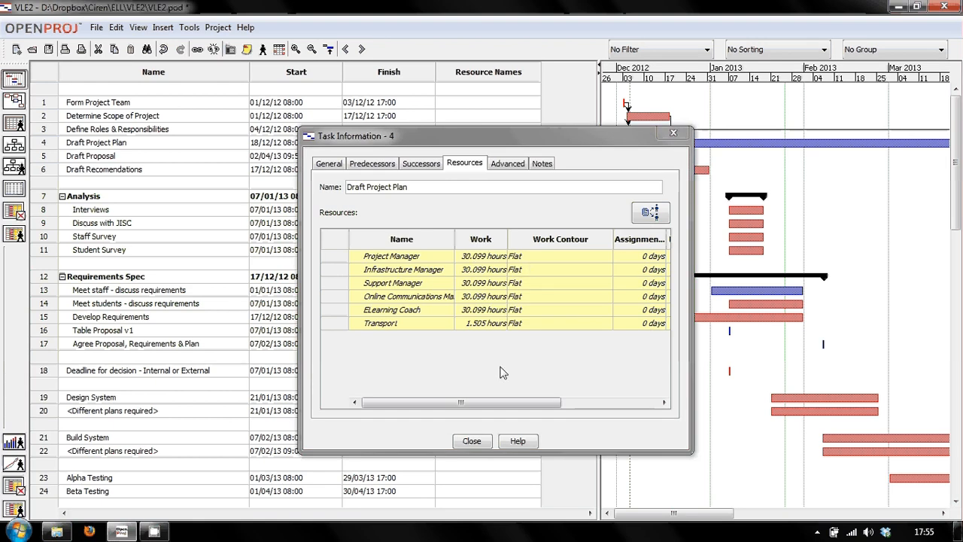
- Review Draft Project Plan's resource assignments in its task details and the Gantt chart, along with the resource list and network diagram
drag(503, 403, 595, 399)
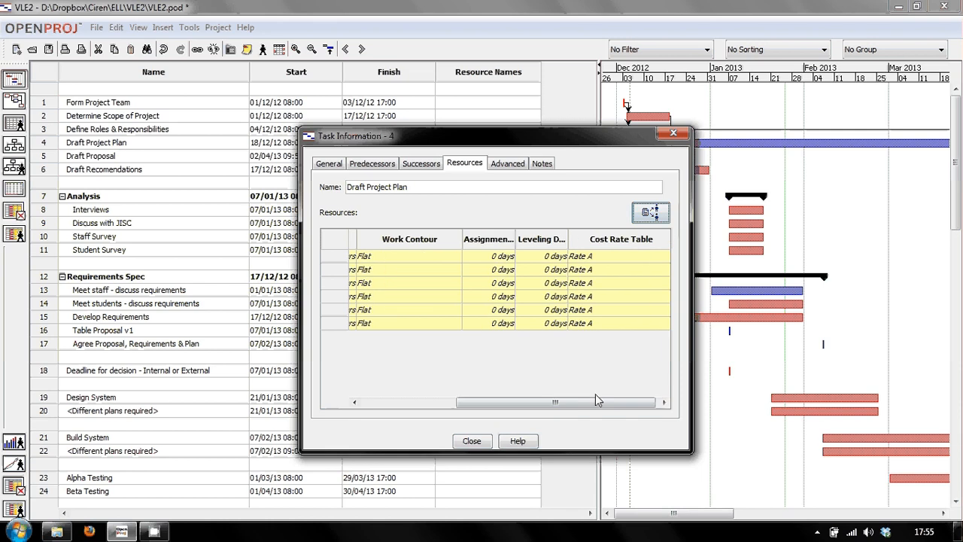
click(472, 441)
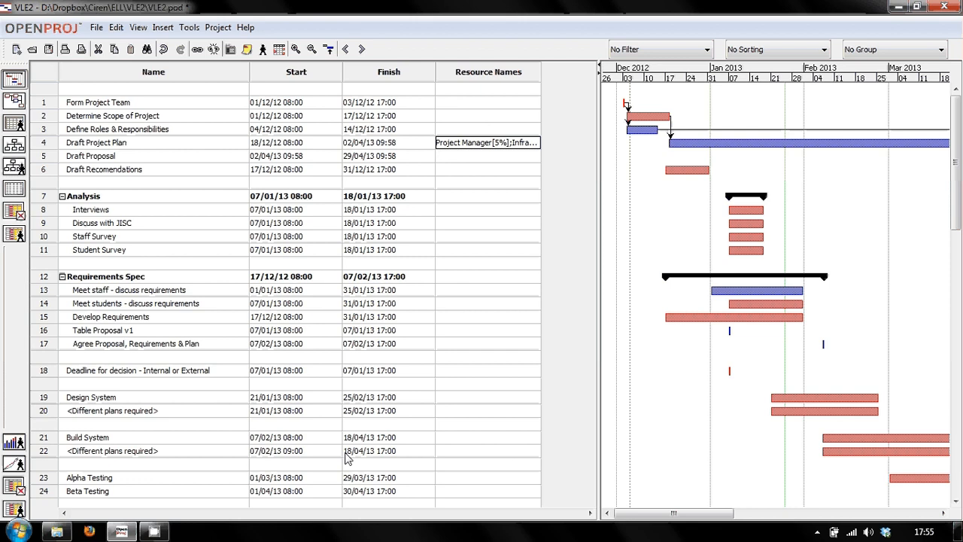
drag(672, 516, 837, 518)
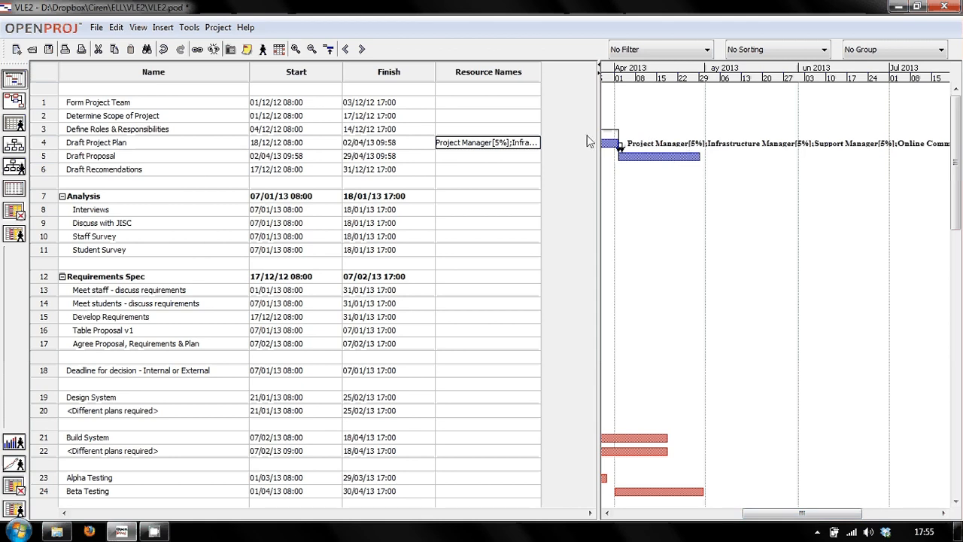
click(13, 125)
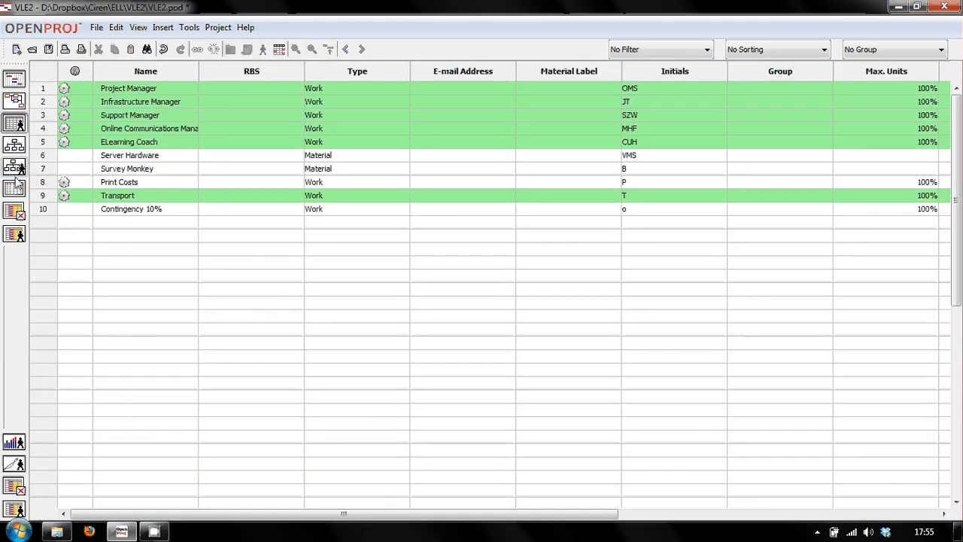
click(14, 103)
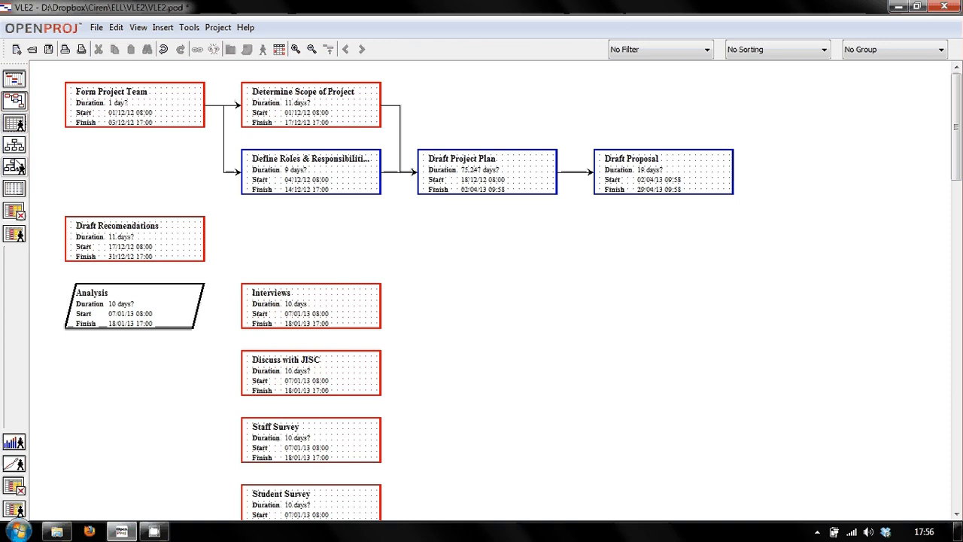
- Examine the task costs in the work breakdown structure and compare the early tasks' scheduling in the network diagram and Gantt chart
click(15, 147)
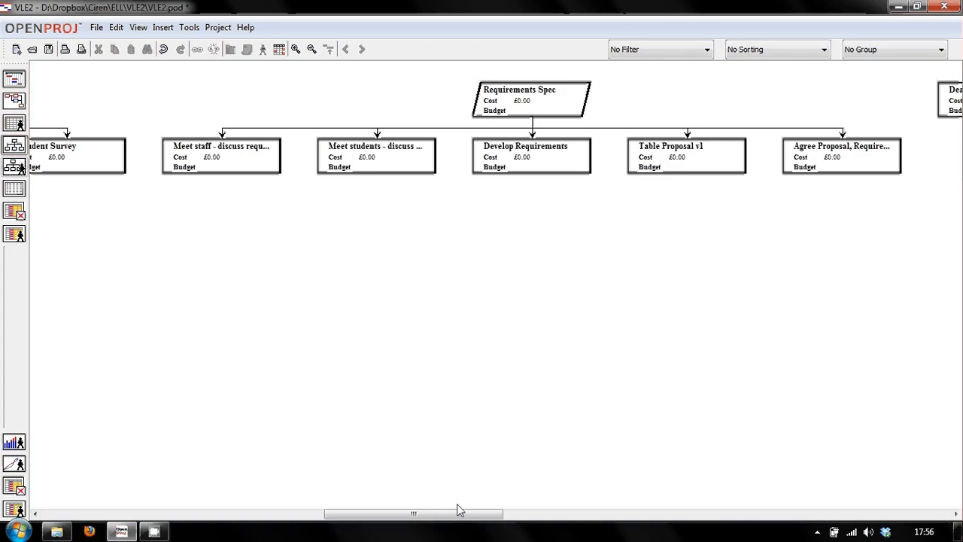
drag(458, 514, 218, 517)
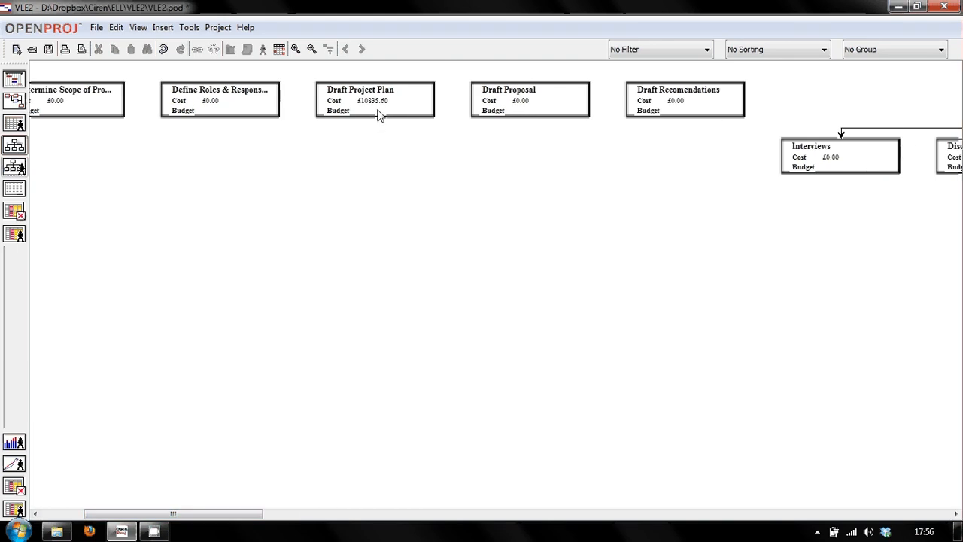
drag(192, 517, 148, 516)
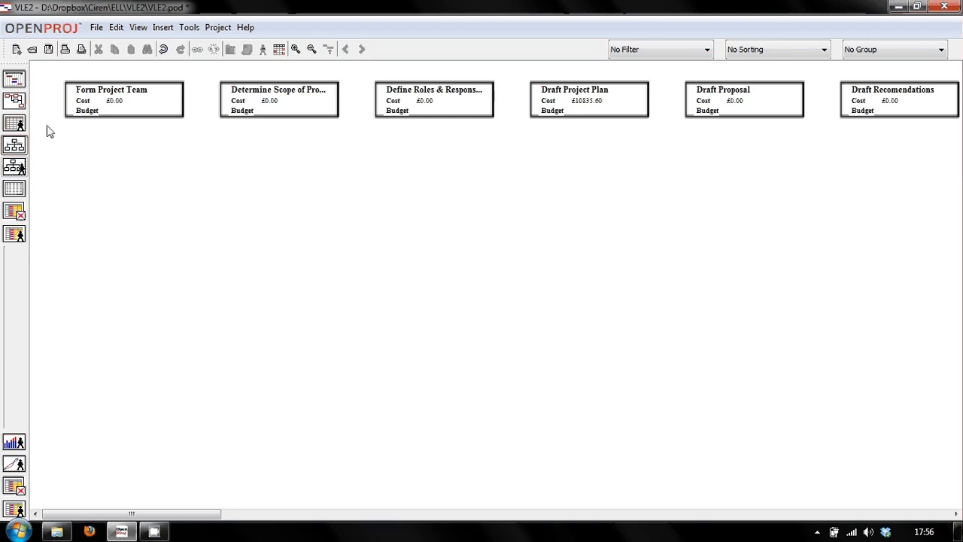
click(14, 81)
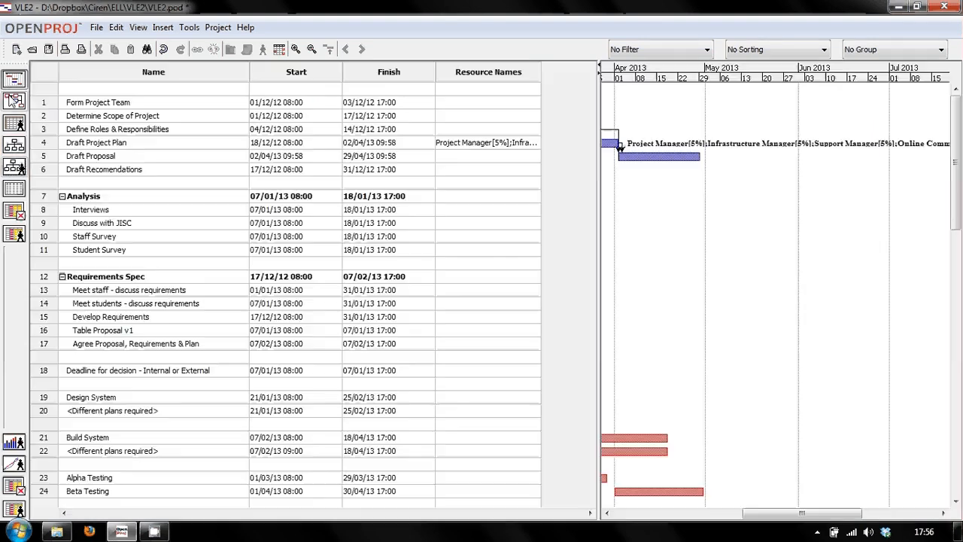
click(14, 100)
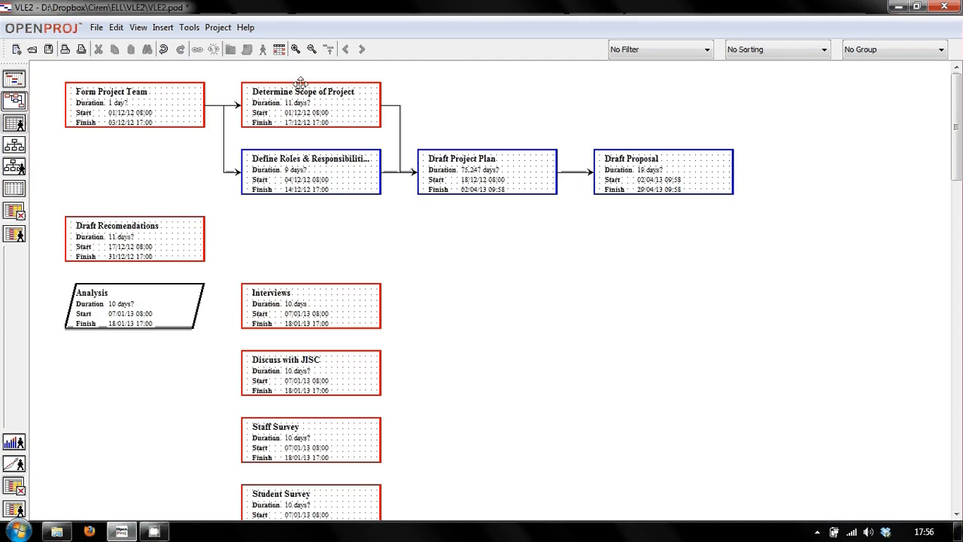
click(14, 80)
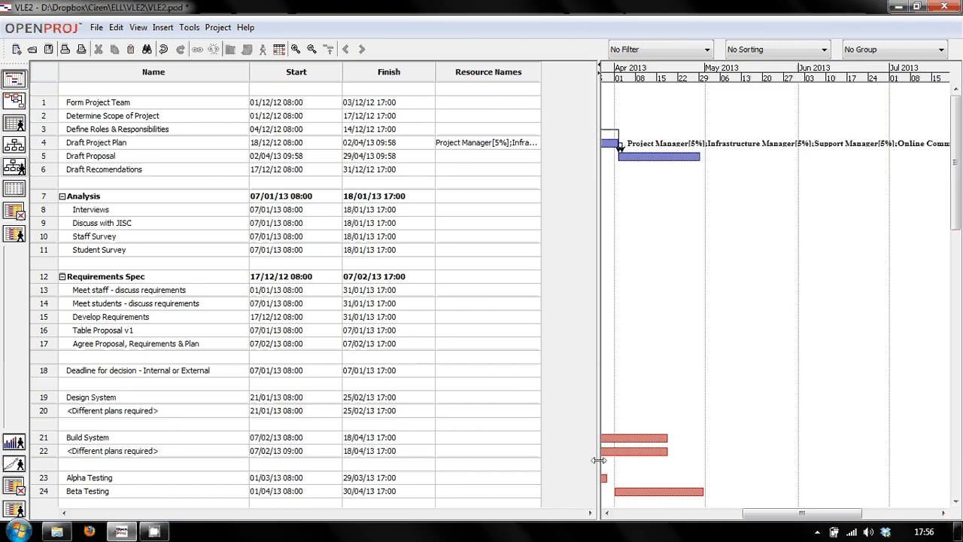
drag(599, 460, 452, 459)
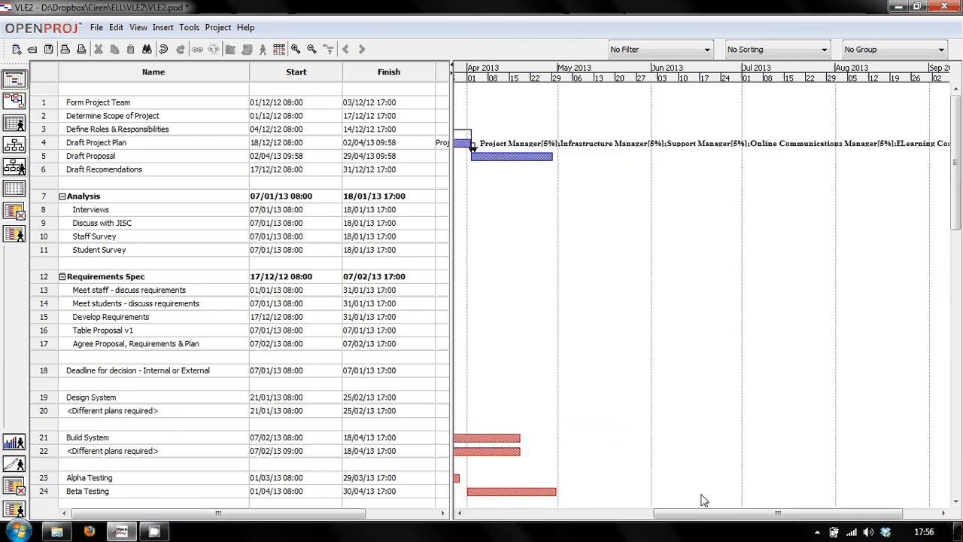
drag(707, 512, 530, 511)
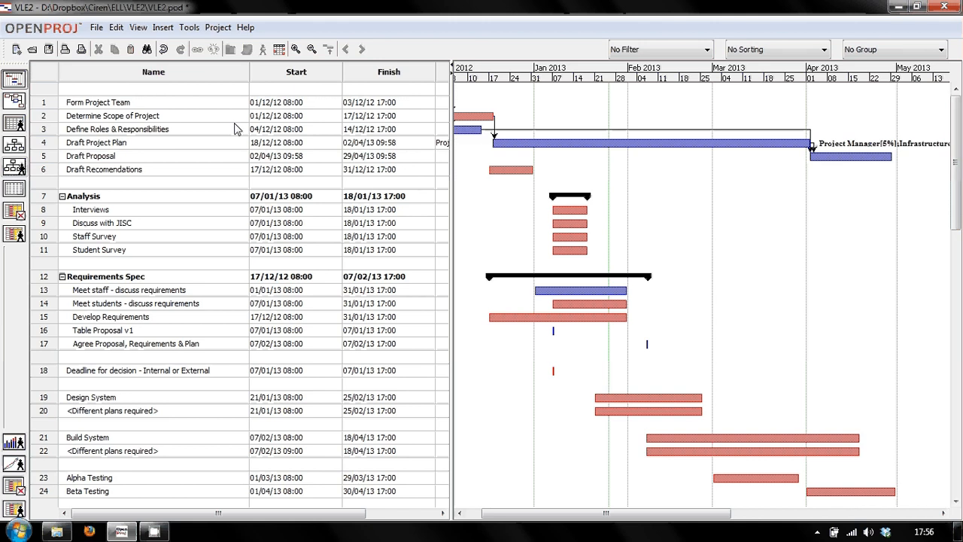
- Remove the dependencies from Form Project Team to Determine Scope of Project and to Define Roles & Responsibilities in the network diagram
click(13, 100)
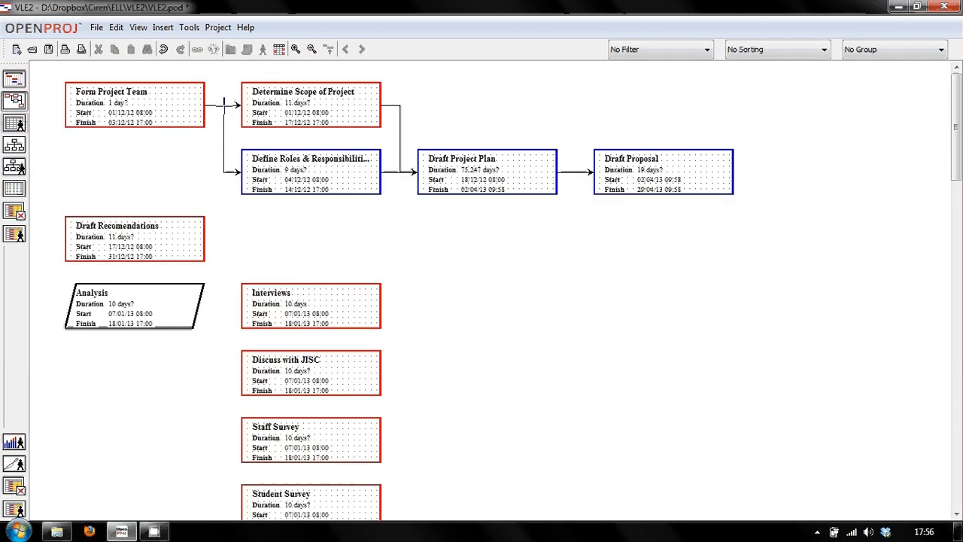
double_click(224, 103)
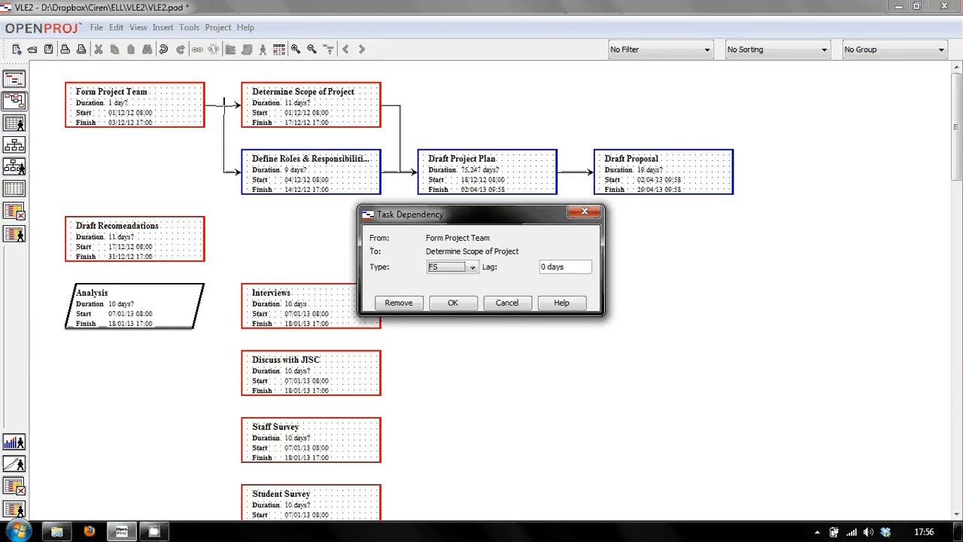
click(399, 302)
double_click(223, 155)
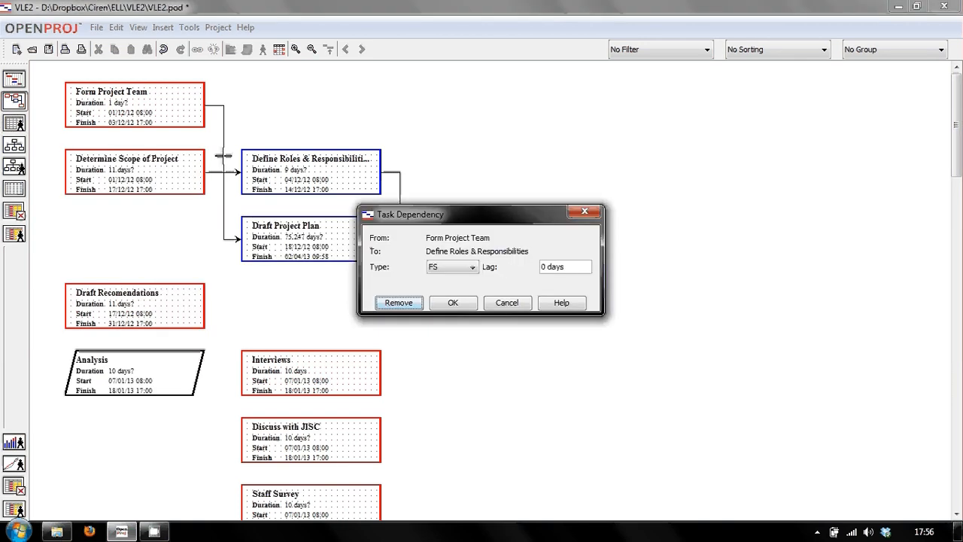
click(399, 302)
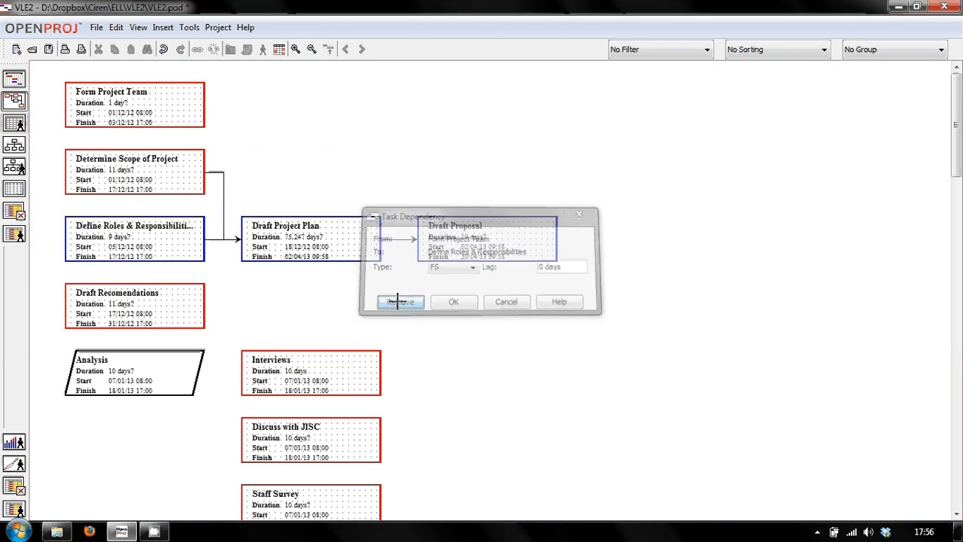
- Remove the dependency from Determine Scope of Project to Draft Project Plan and both dependencies leading into Draft Proposal
double_click(224, 217)
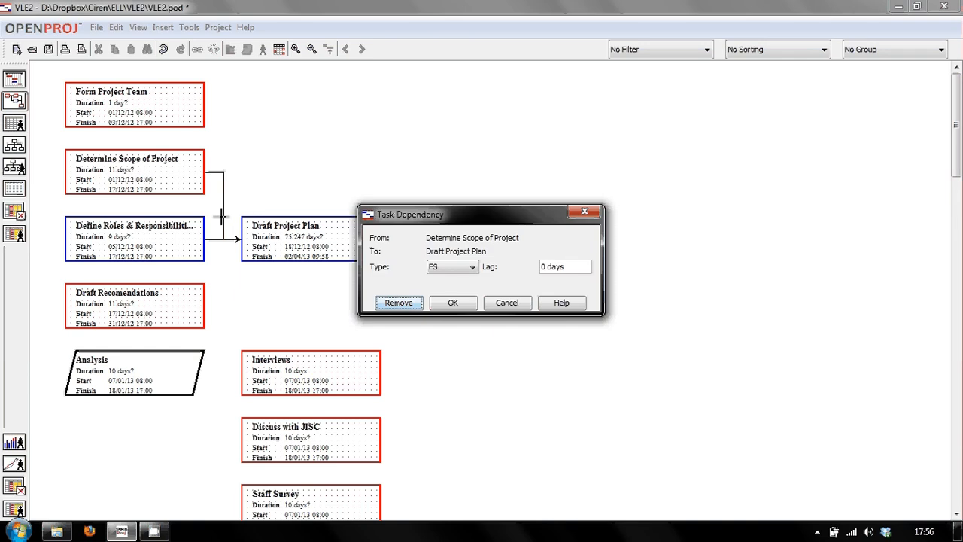
click(399, 303)
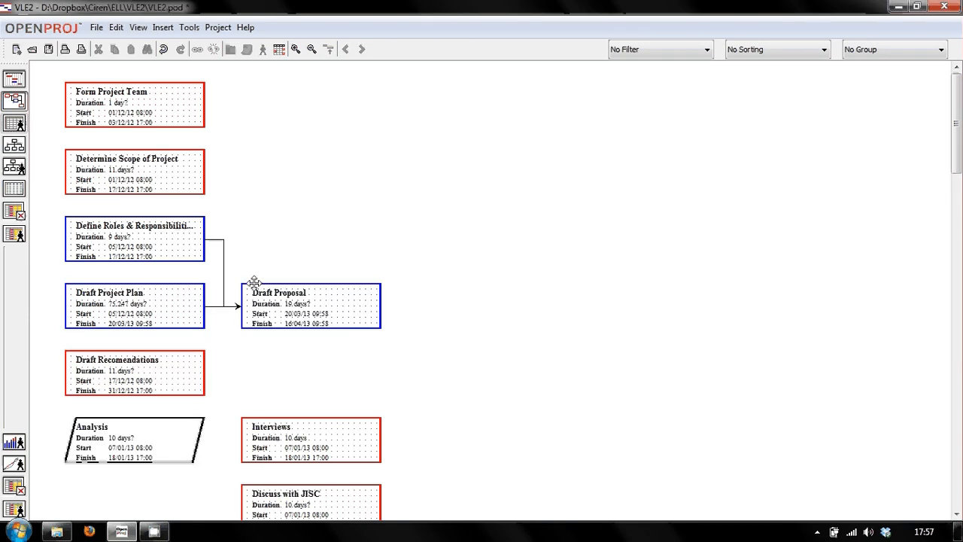
double_click(228, 310)
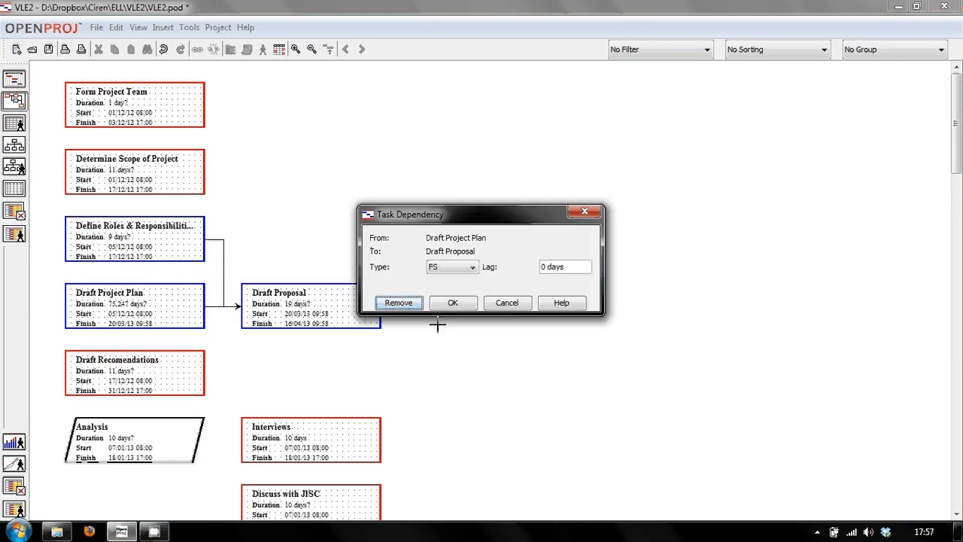
click(399, 302)
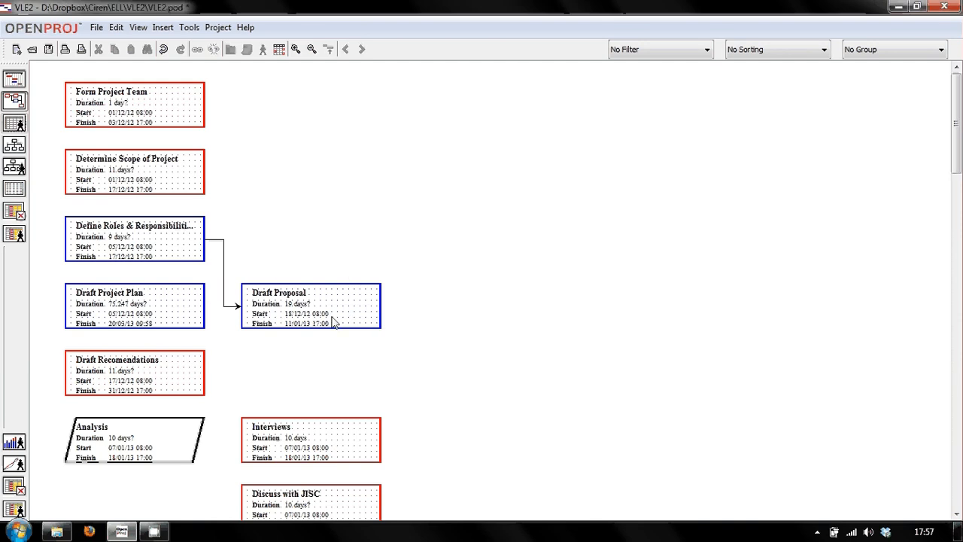
double_click(224, 258)
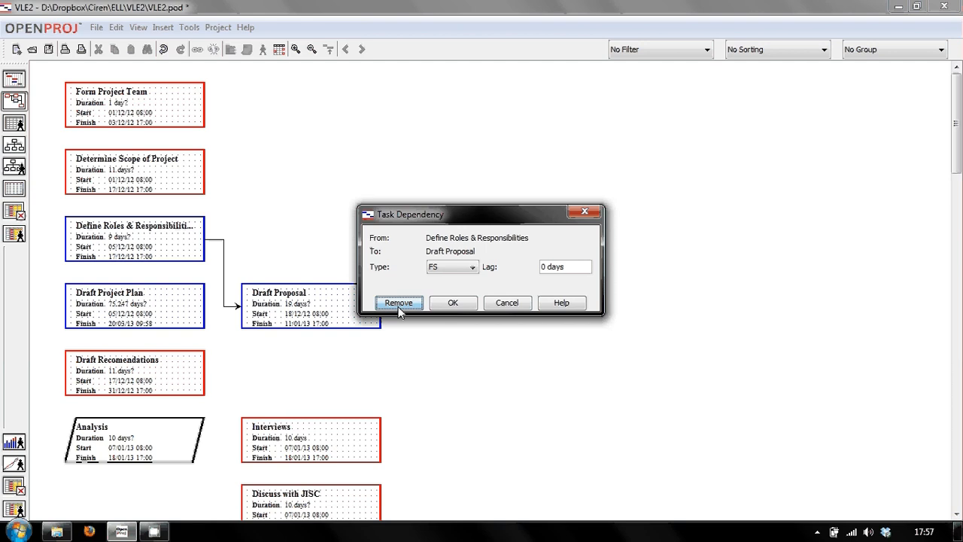
click(399, 303)
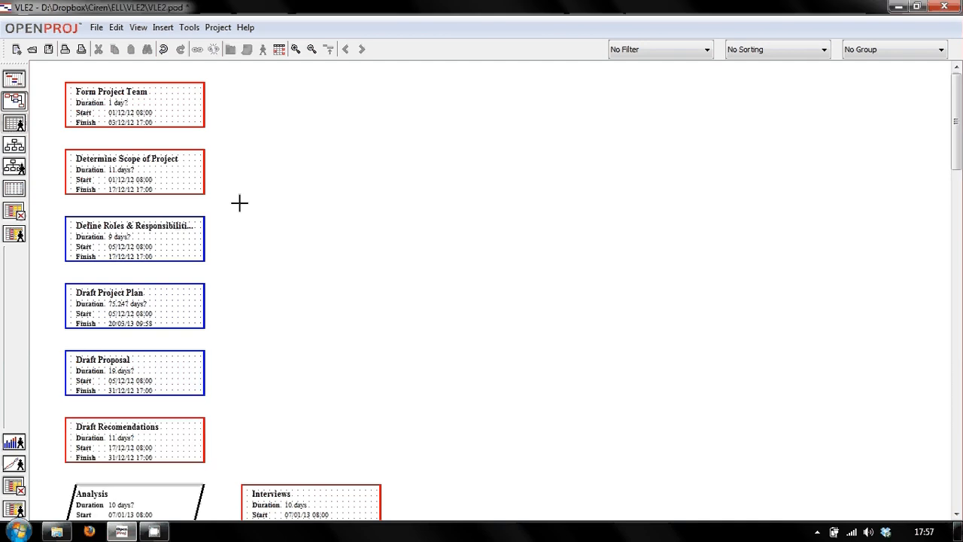
- Shorten Draft Project Plan's Gantt bar to finish on 17/12/12 and check the task's cost in the work breakdown structure
click(17, 81)
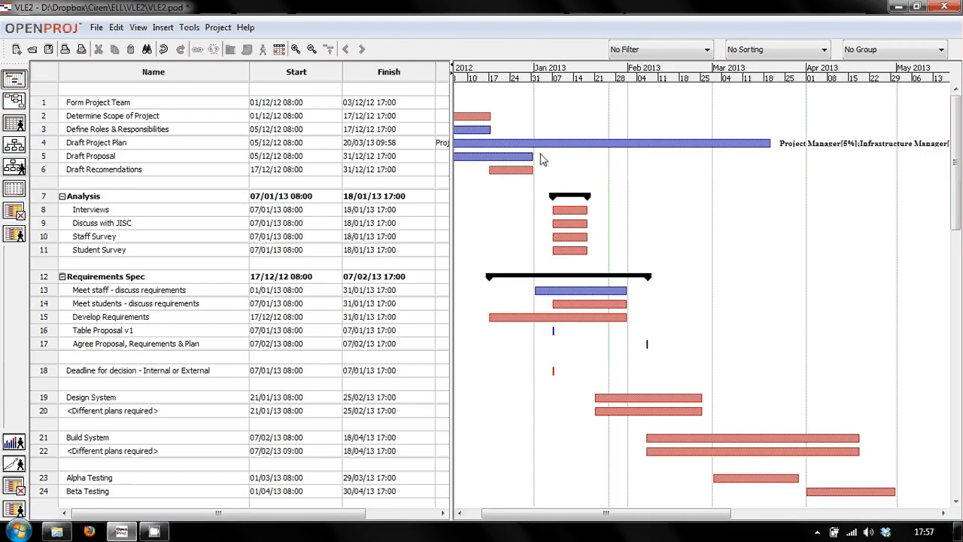
drag(610, 143, 518, 143)
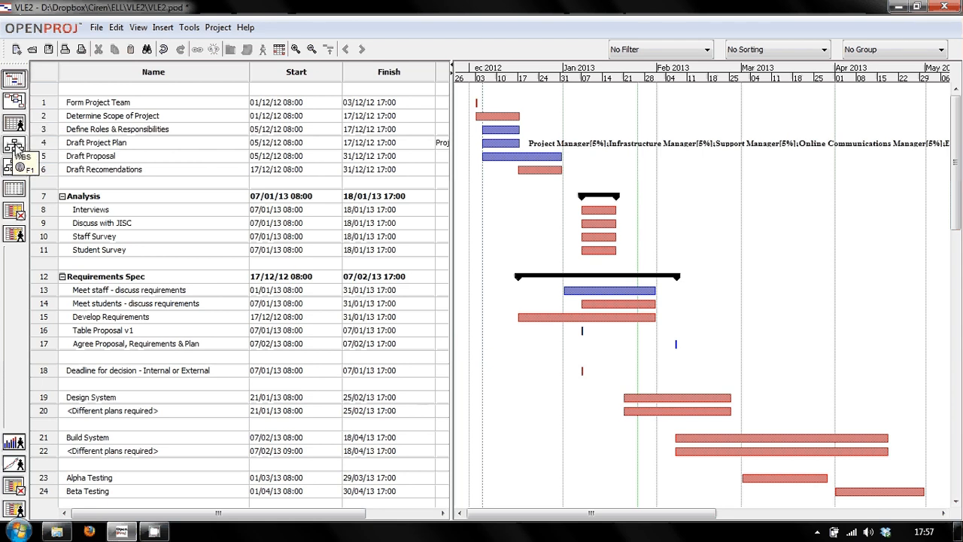
click(16, 148)
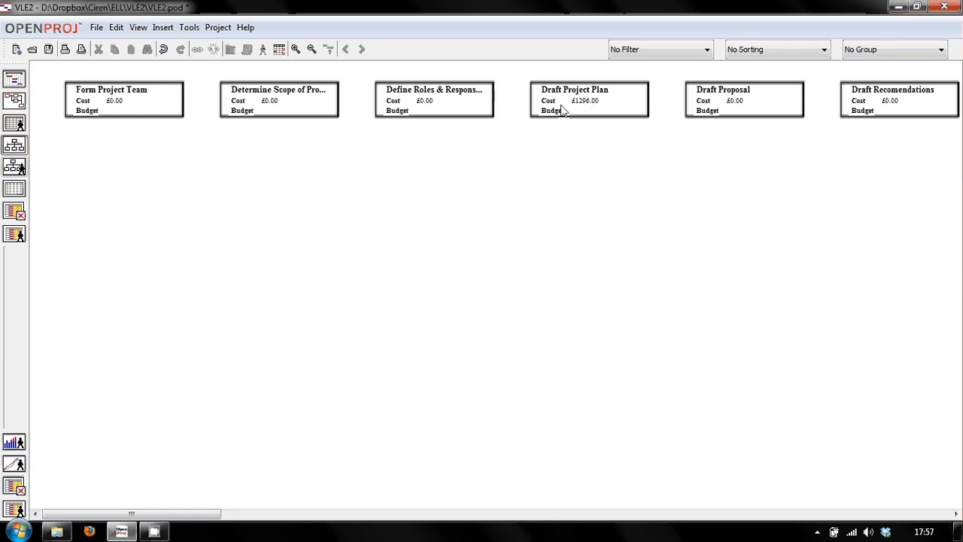
click(16, 83)
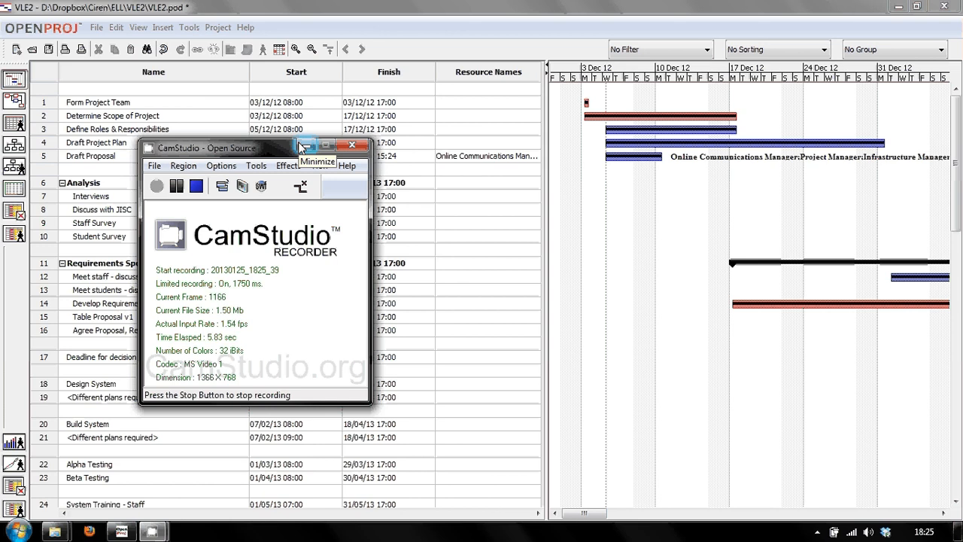
- Review the dates, duration, work and costs in the Project Details report, and return to the Gantt chart
click(302, 145)
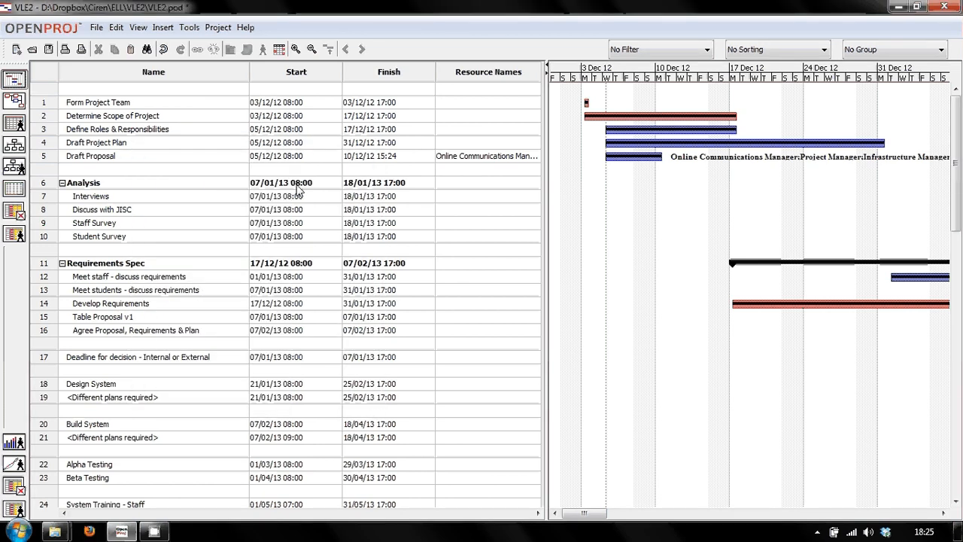
click(14, 189)
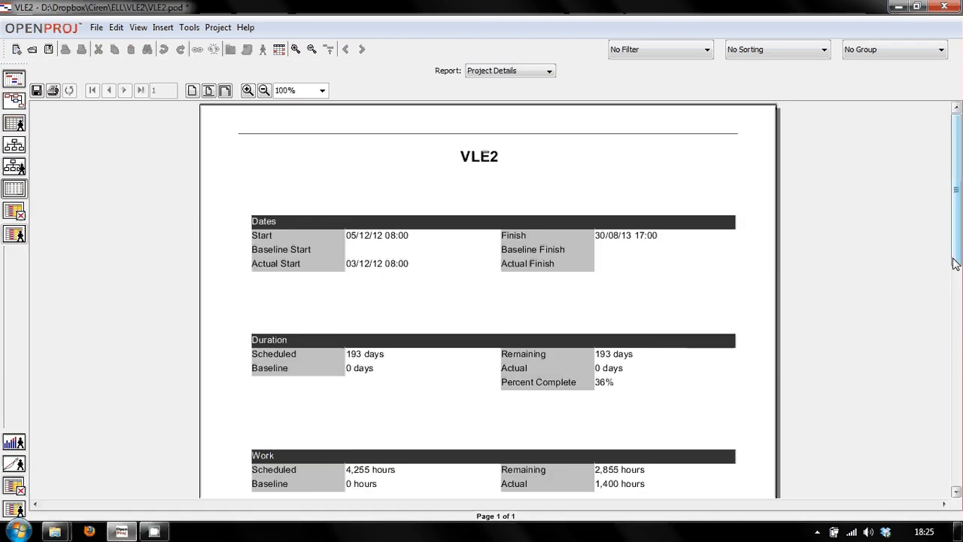
drag(957, 256, 959, 338)
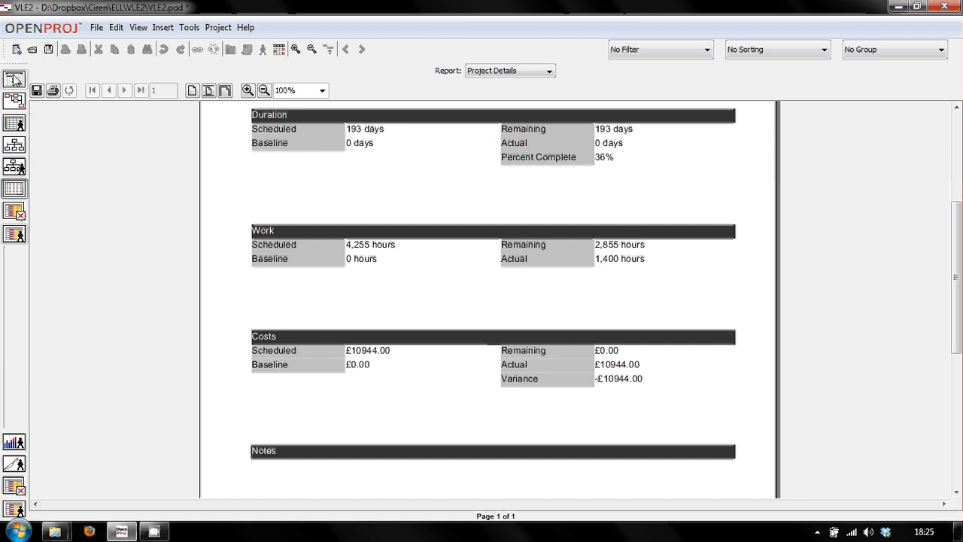
click(14, 80)
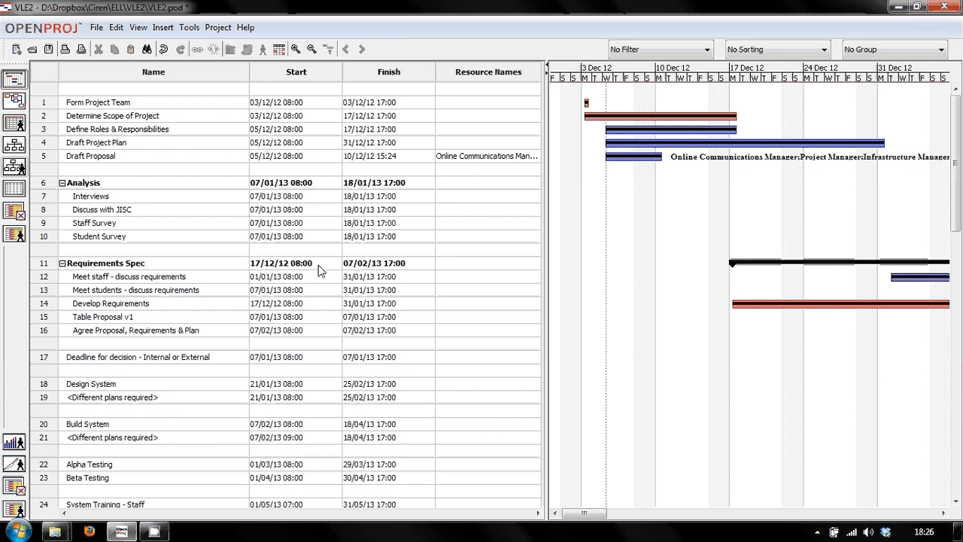
- Inspect the resource names assigned to the Draft Proposal task in the Gantt table
double_click(474, 161)
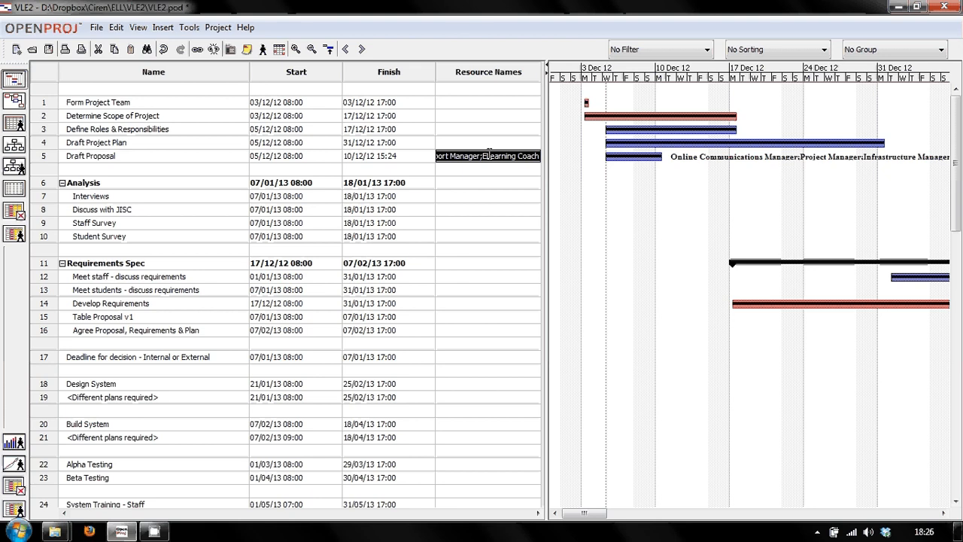
click(420, 160)
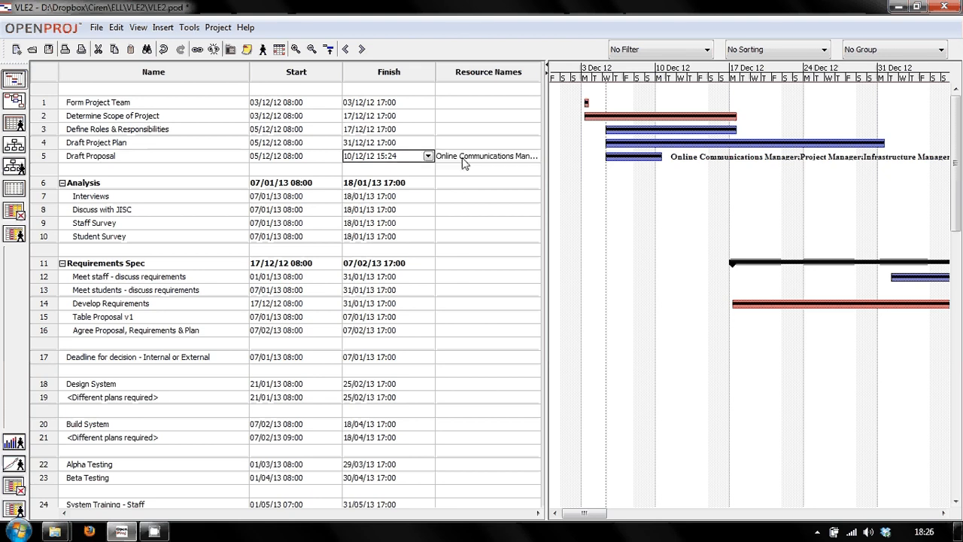
click(465, 158)
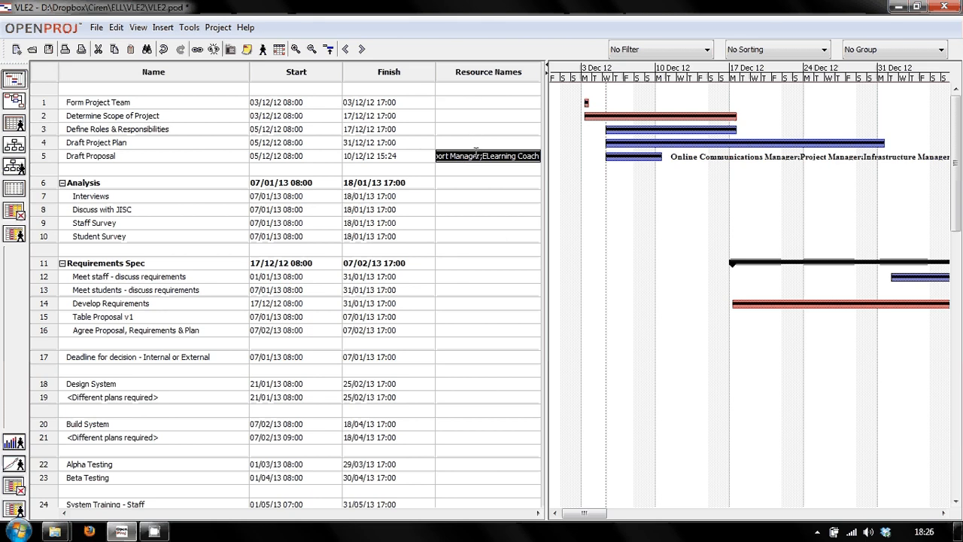
- Save a baseline named Baseline for the entire project
click(190, 29)
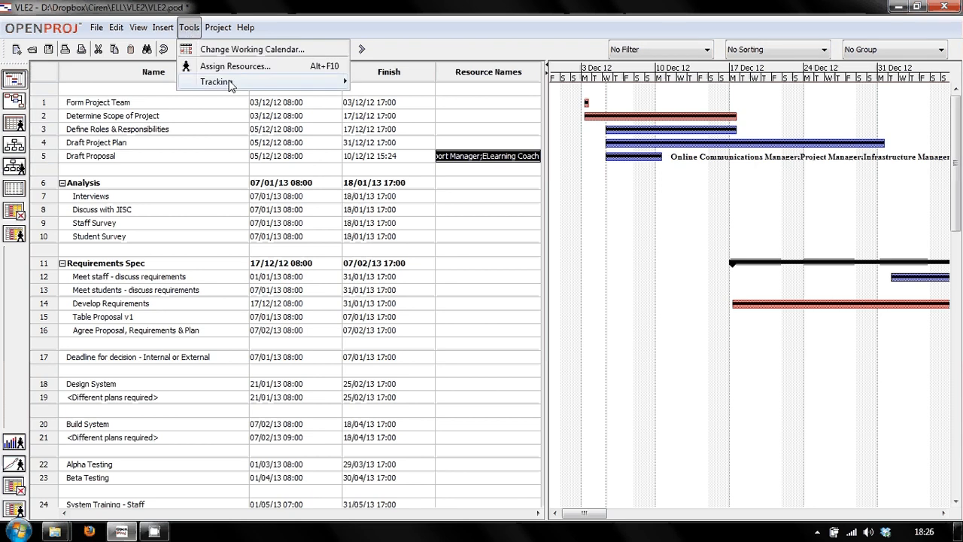
mouse_move(228, 83)
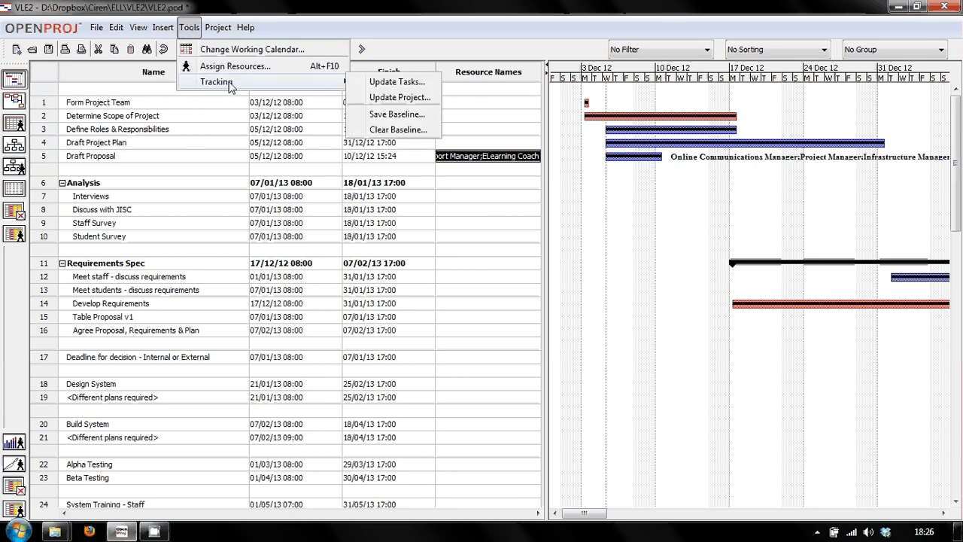
click(388, 114)
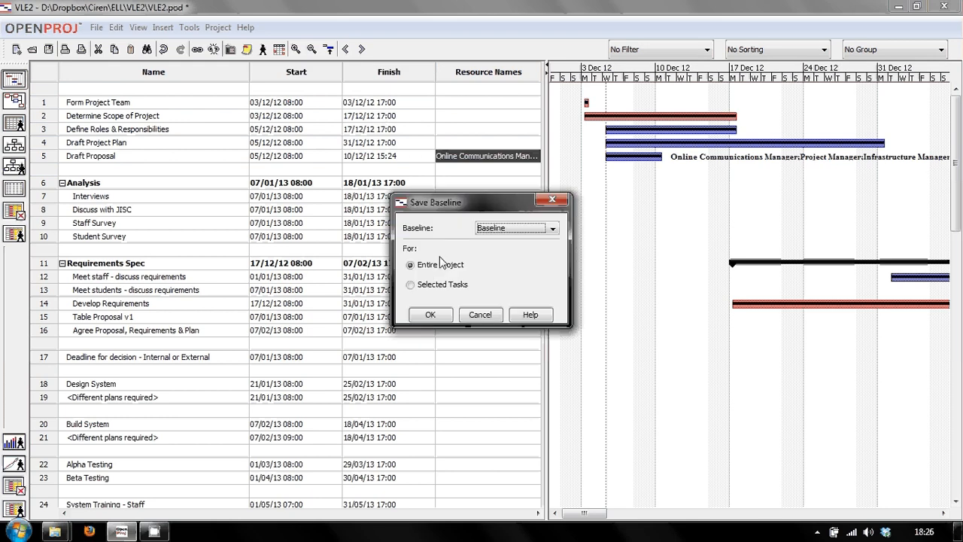
click(430, 315)
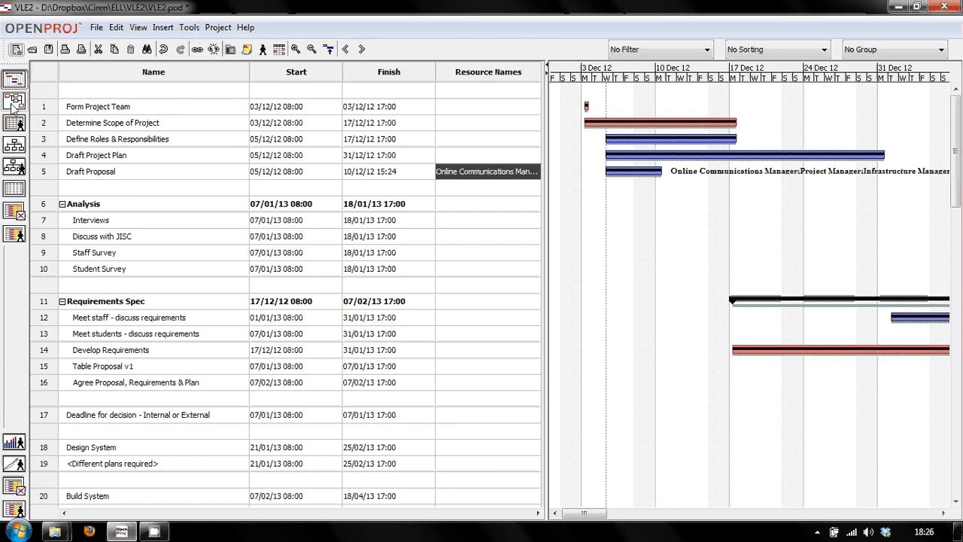
- Update the entire project's work as complete through 25/01/13, adjusting percent complete according to the date
click(191, 31)
mouse_move(226, 82)
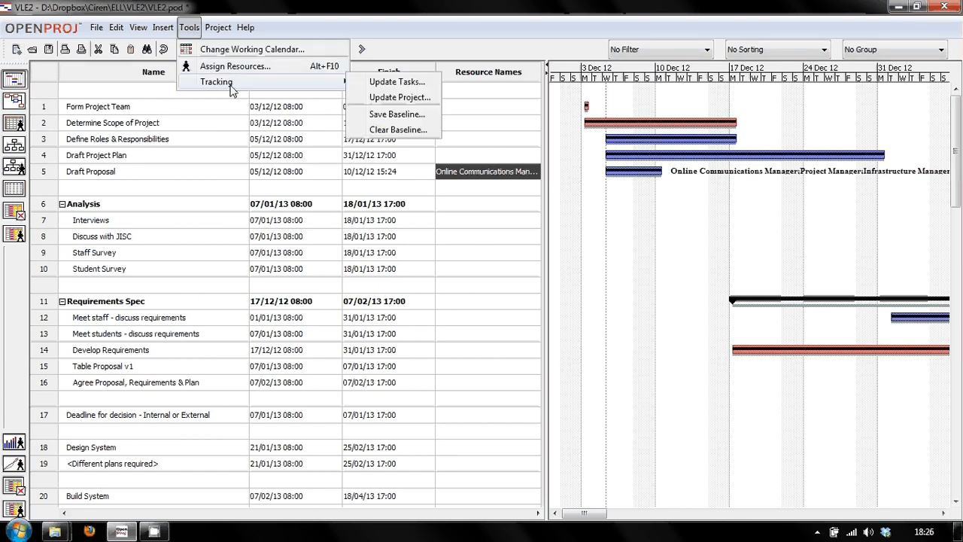
click(396, 98)
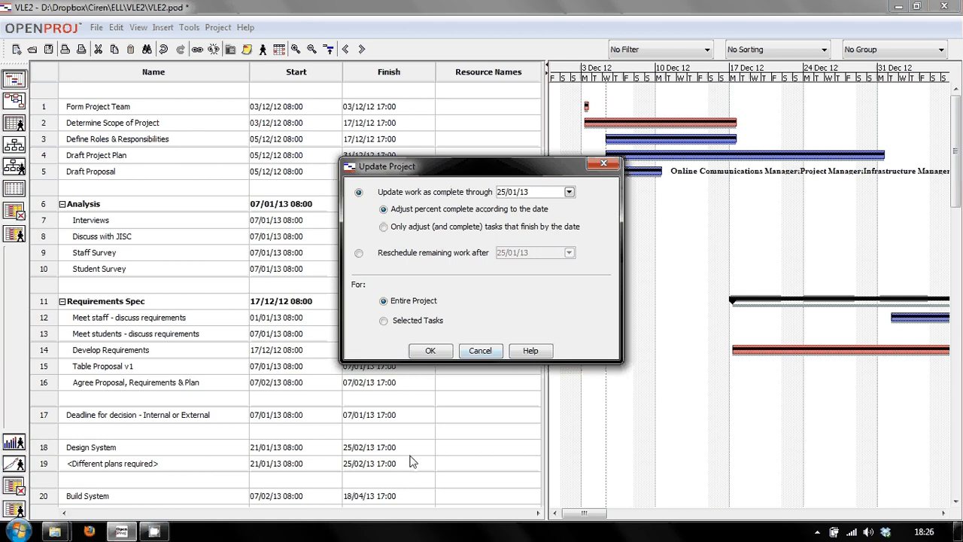
click(424, 352)
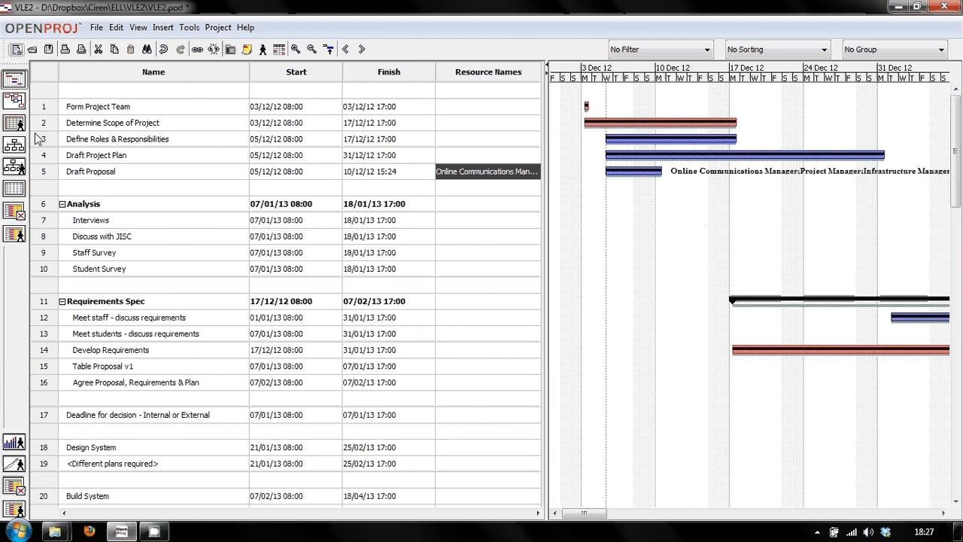
- Refresh the Project Details report by switching to Resource Information and back, and review its baseline dates, duration, work and costs
click(14, 234)
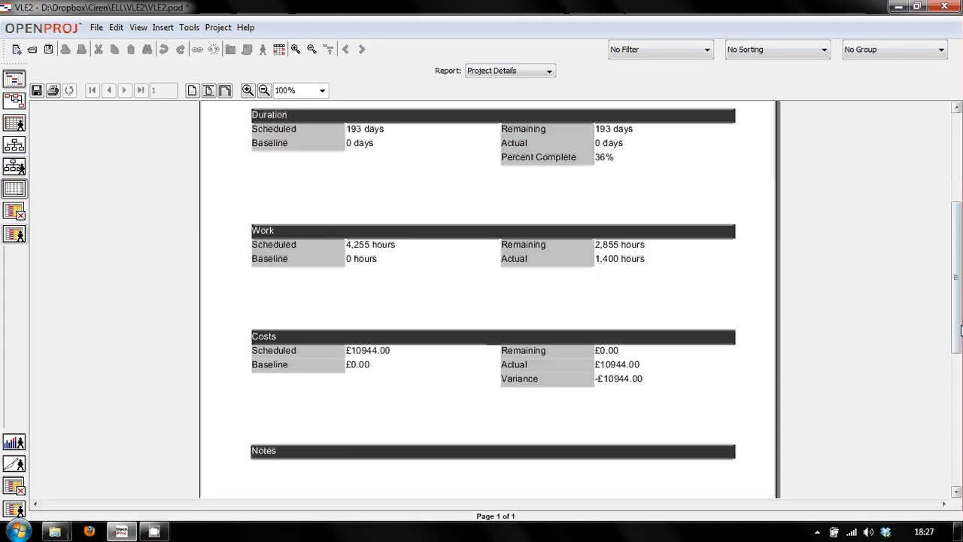
drag(959, 334, 958, 243)
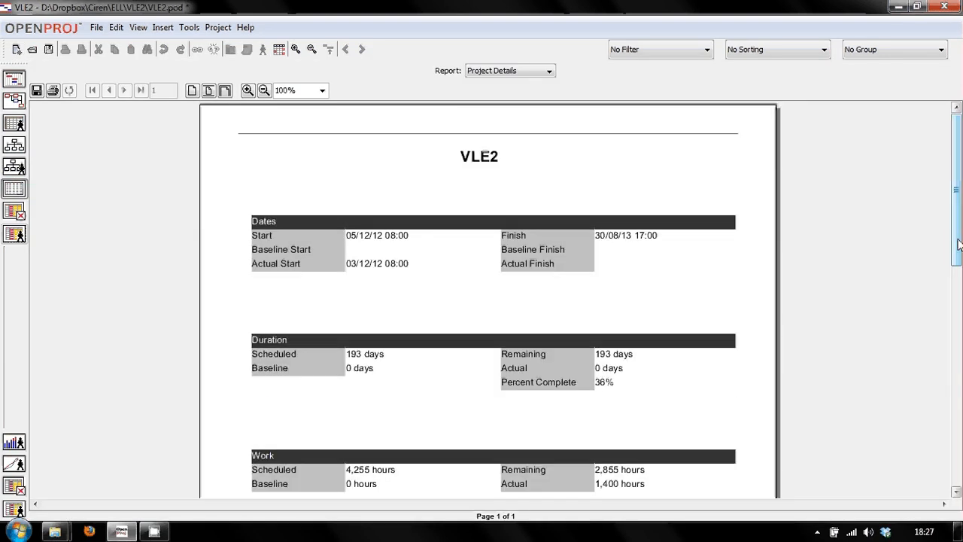
click(548, 71)
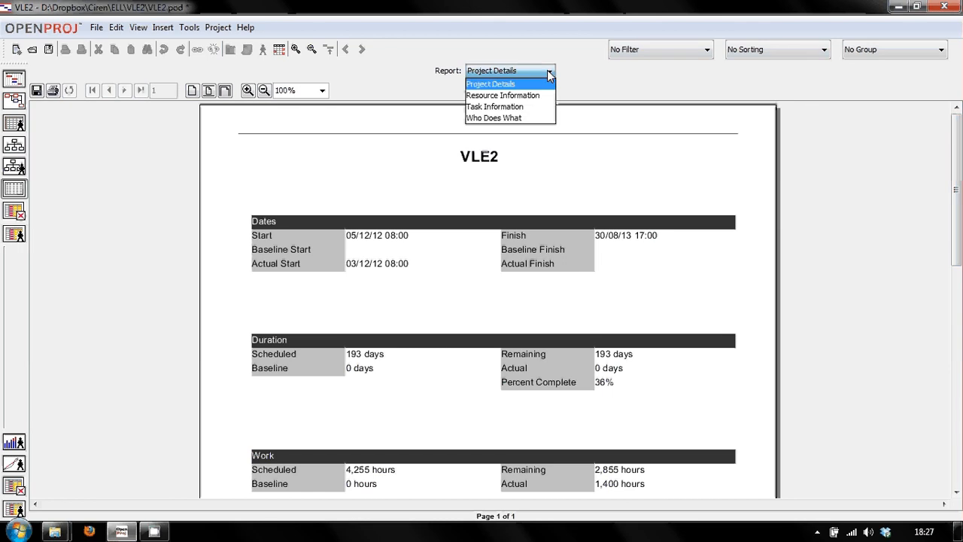
click(539, 96)
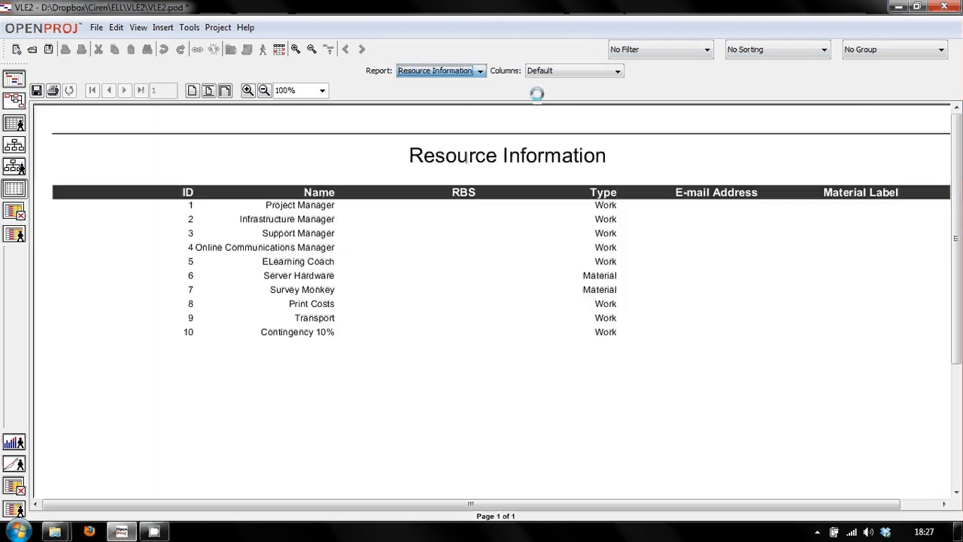
click(468, 75)
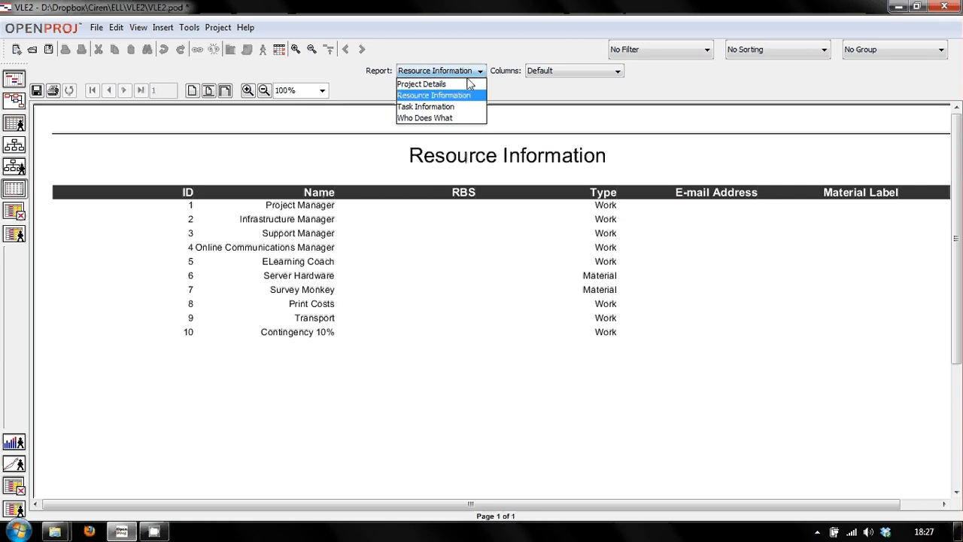
click(468, 85)
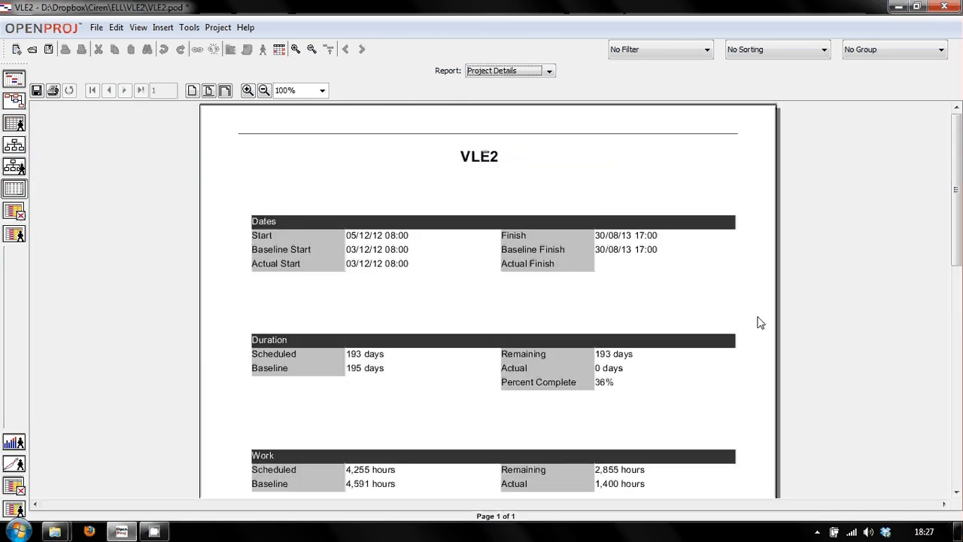
scroll(956, 259, down, 3)
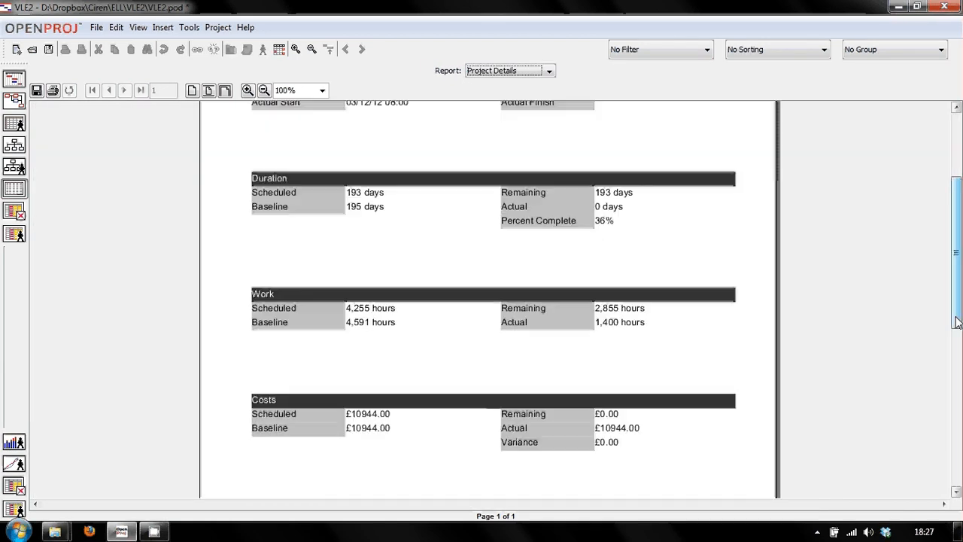
scroll(956, 180, up, 3)
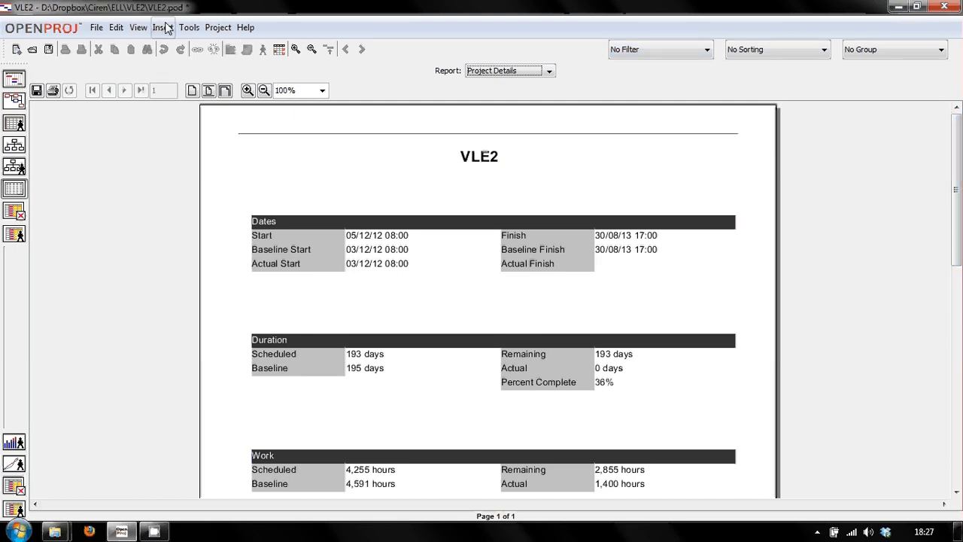
click(189, 27)
mouse_move(225, 82)
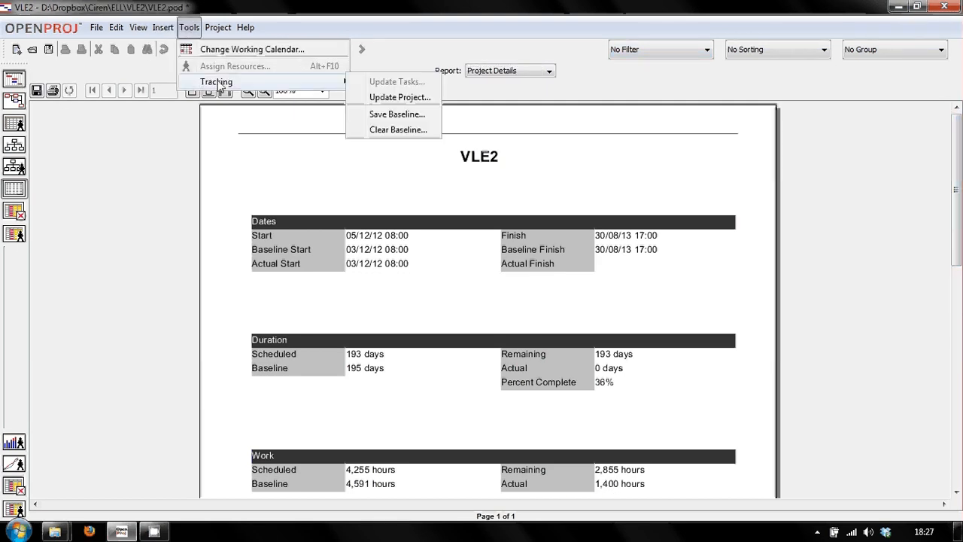
click(416, 97)
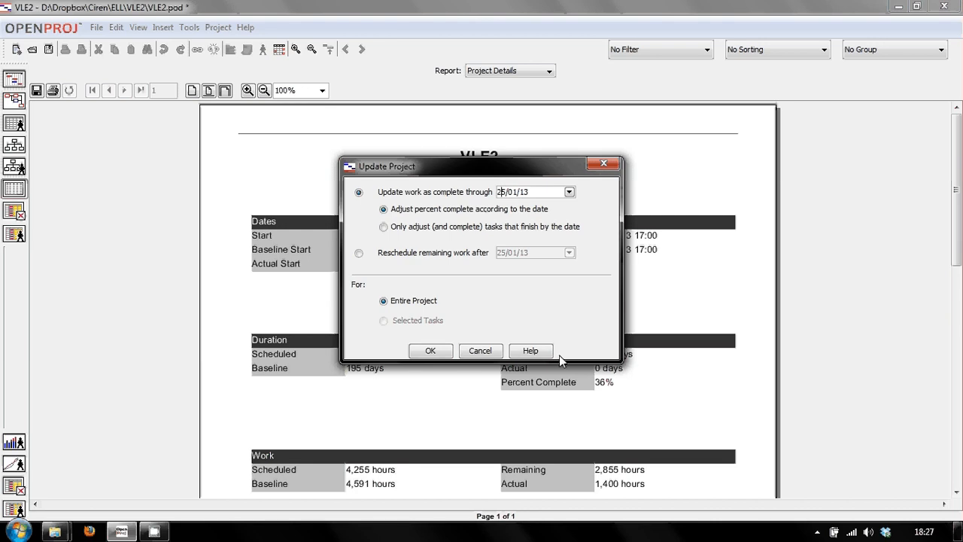
click(480, 350)
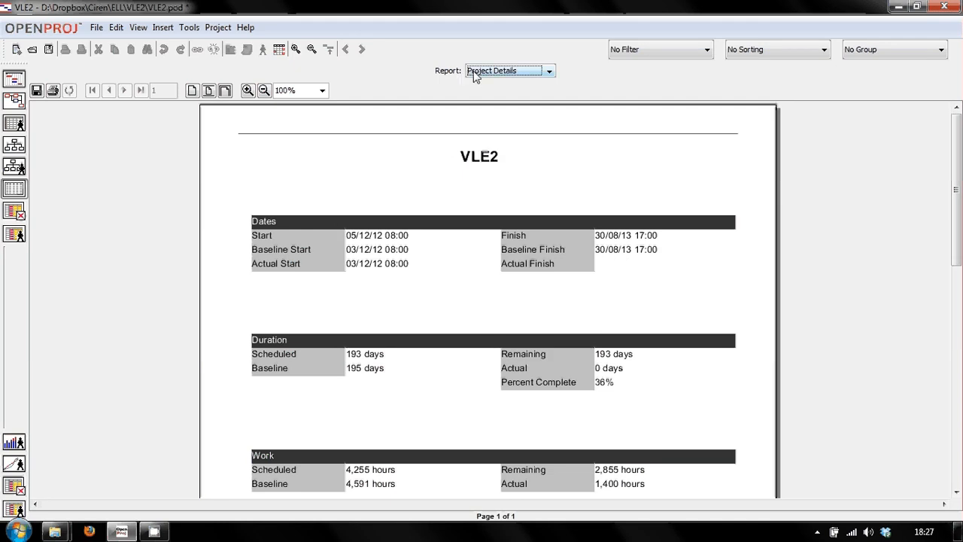
- Update the entire project's work as complete through 25/03/13, adjusting percent complete according to the date
click(189, 27)
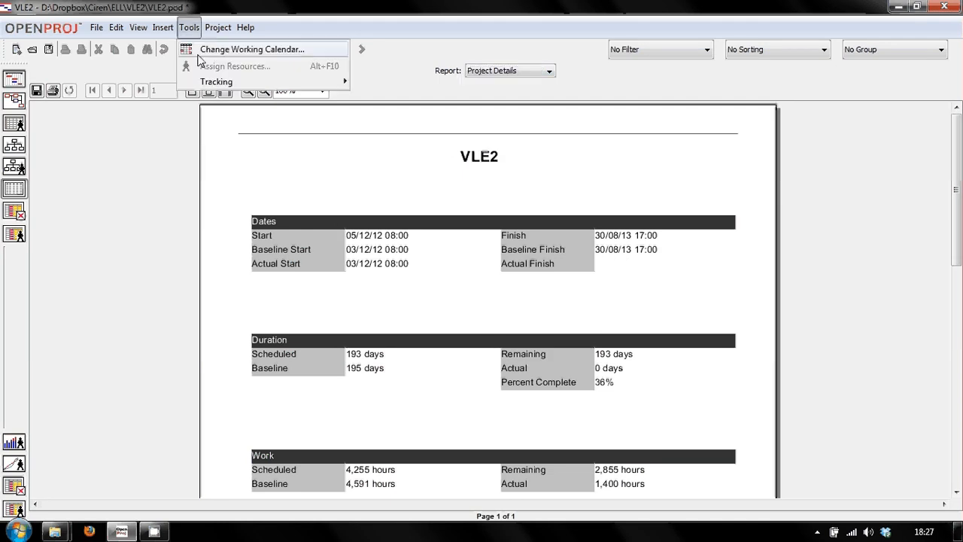
mouse_move(230, 86)
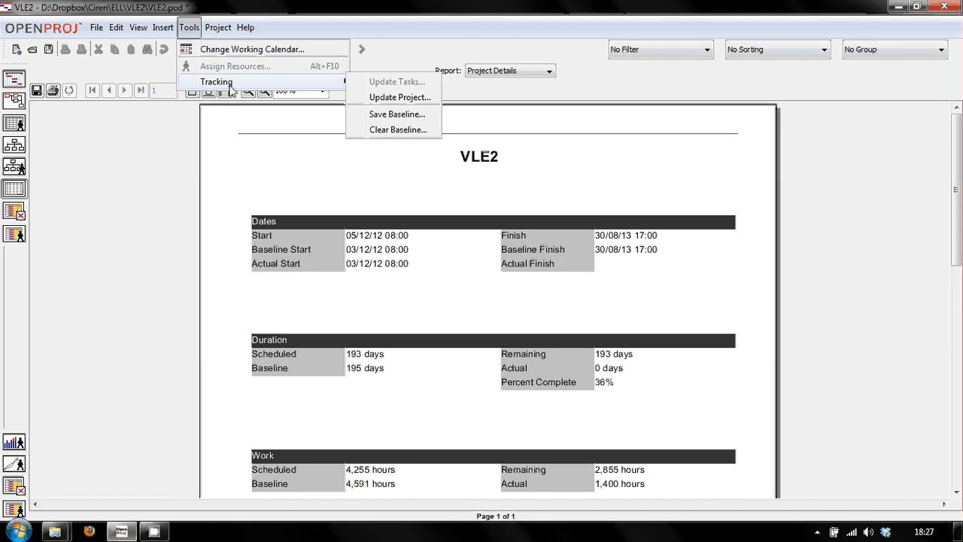
click(416, 103)
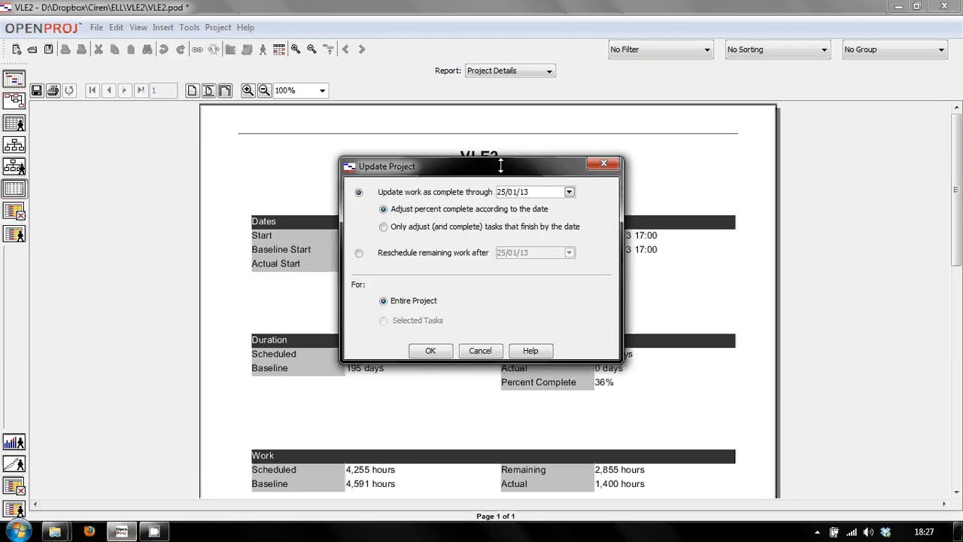
click(515, 192)
key(BackSpace)
text(3)
click(431, 350)
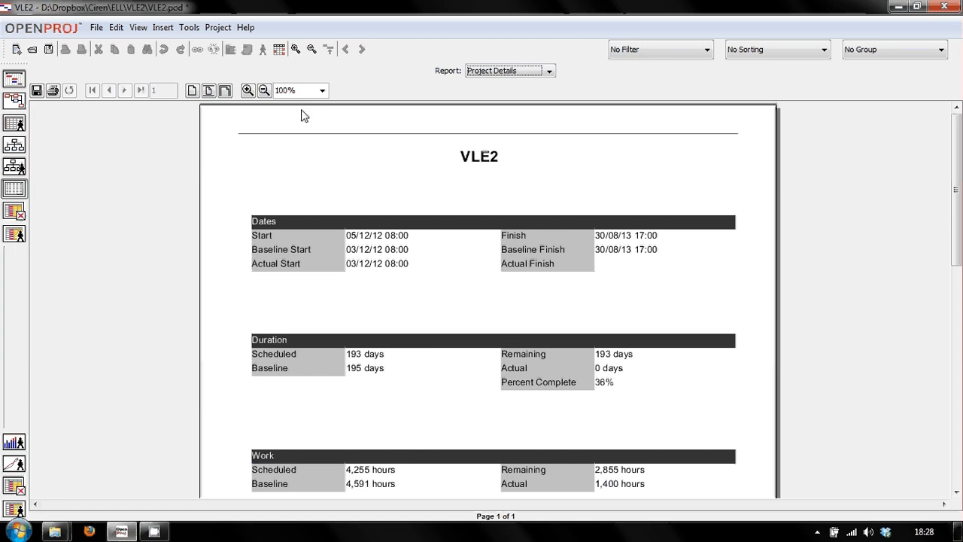
- Reload the Project Details report via Resource Information and check the updated actual dates, percent complete, work and costs
click(486, 74)
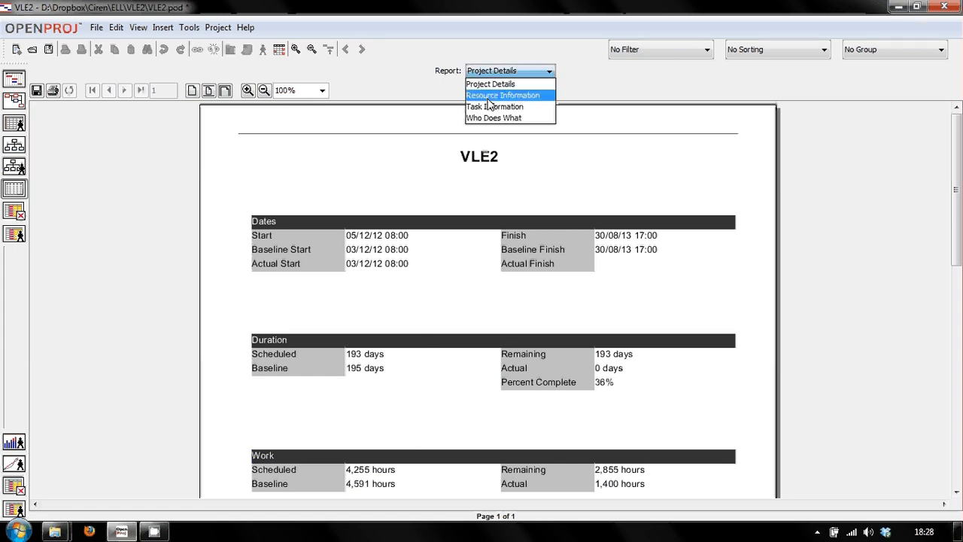
click(490, 96)
click(470, 69)
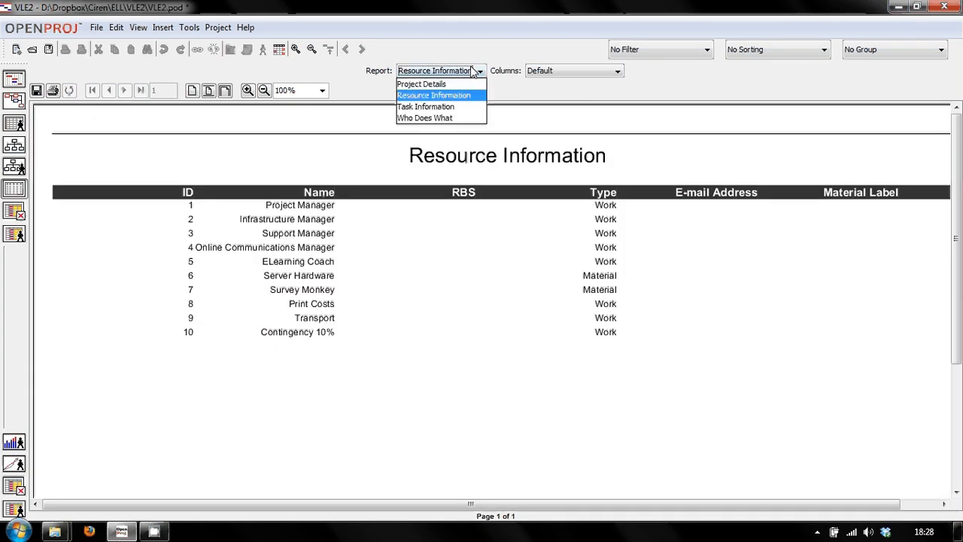
click(467, 84)
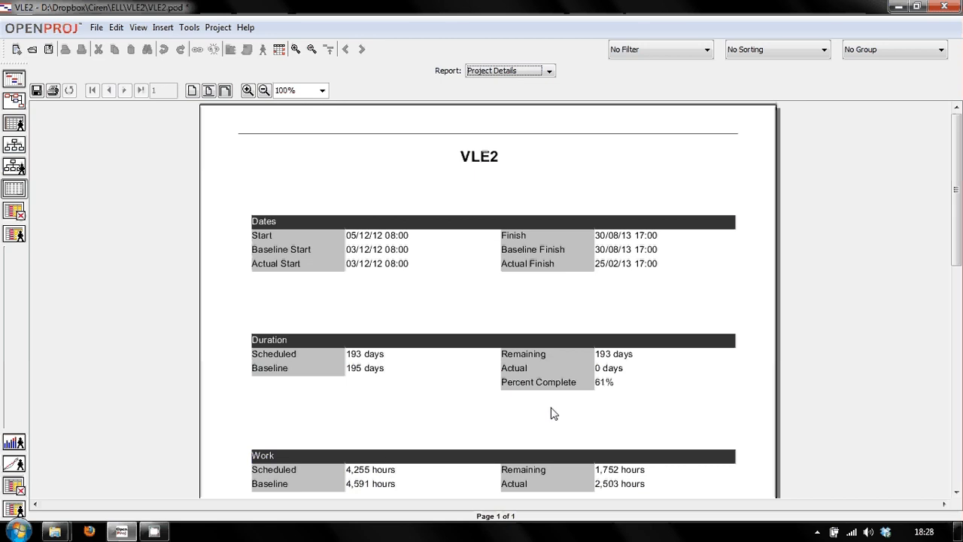
scroll(550, 412, down, 3)
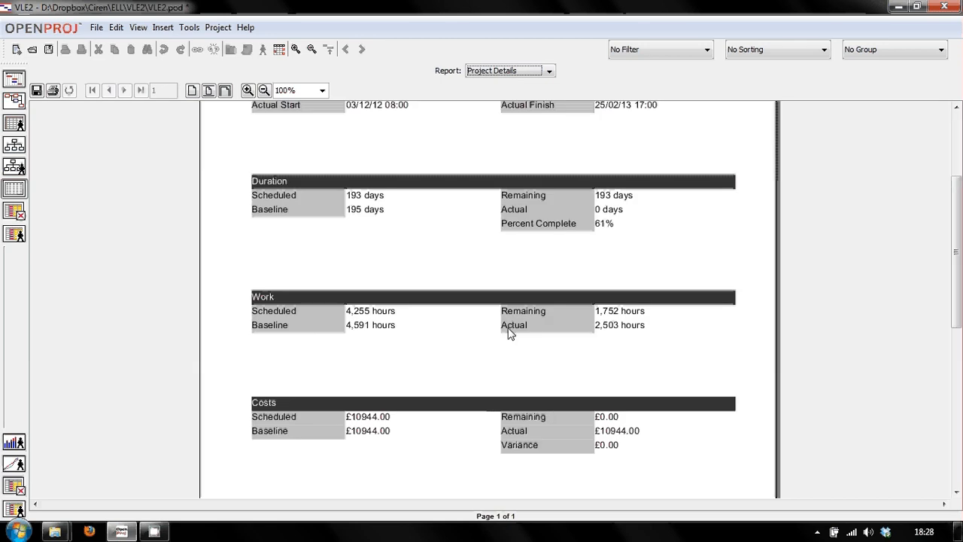
scroll(508, 333, down, 3)
scroll(509, 333, up, 6)
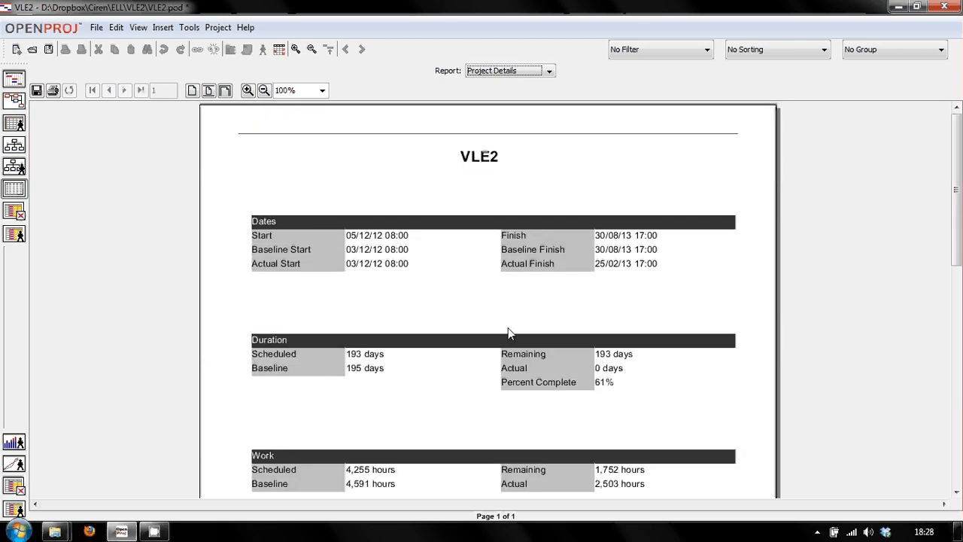
- Look over the task dates in the Gantt chart and the network diagram, and return to the Gantt chart
click(19, 80)
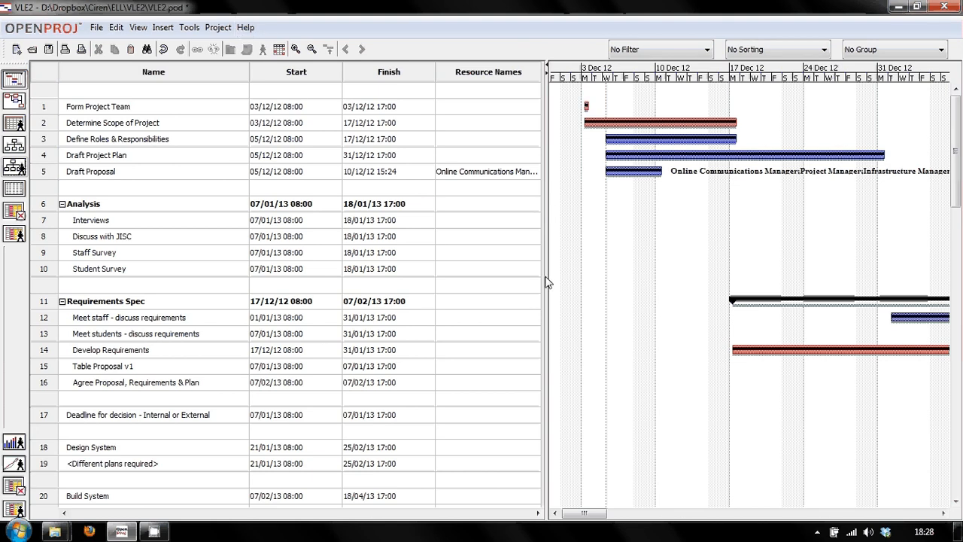
mouse_move(546, 280)
mouse_down()
mouse_move(632, 284)
mouse_move(551, 281)
mouse_up()
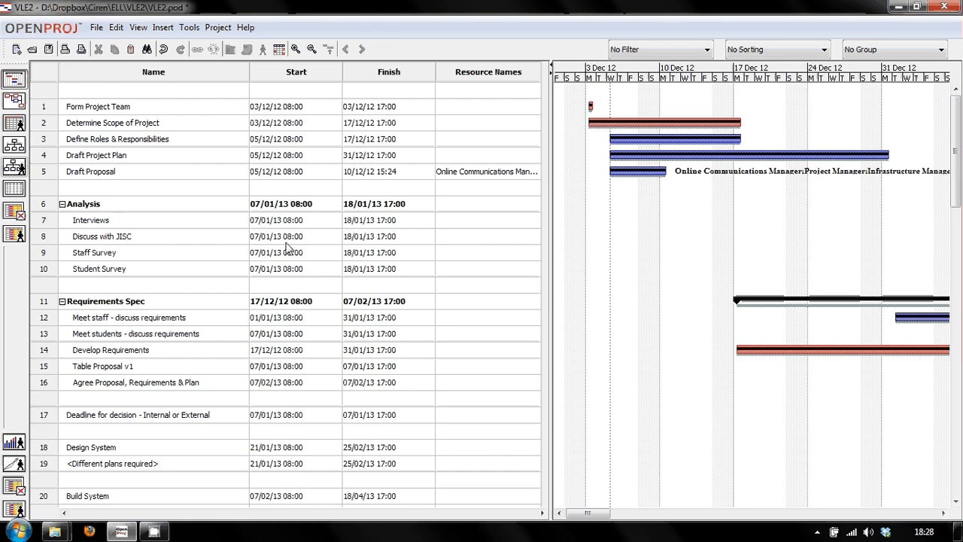
click(367, 241)
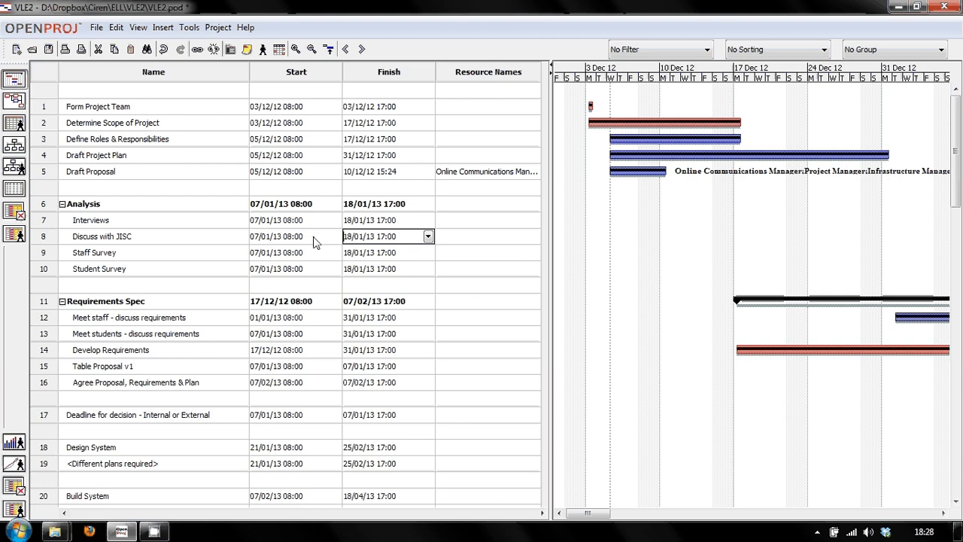
click(15, 100)
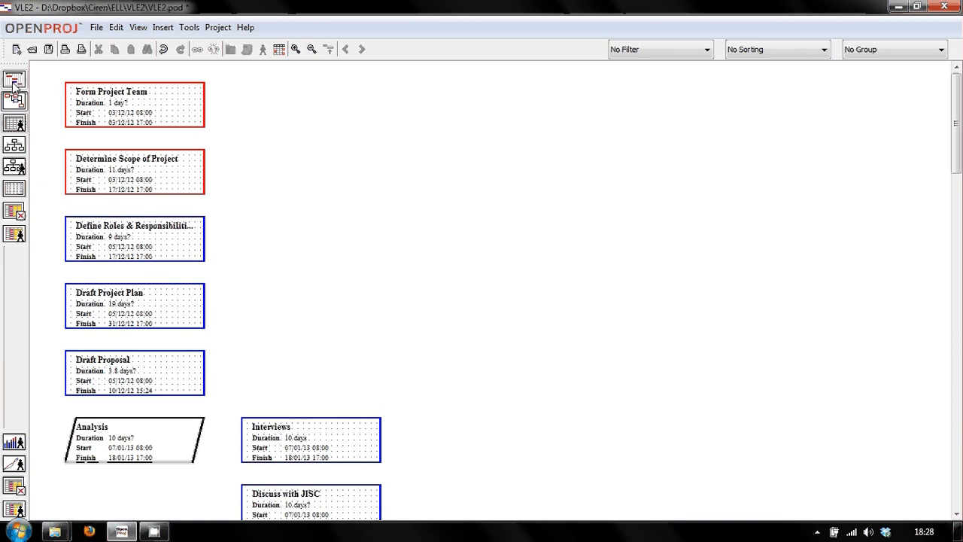
click(14, 81)
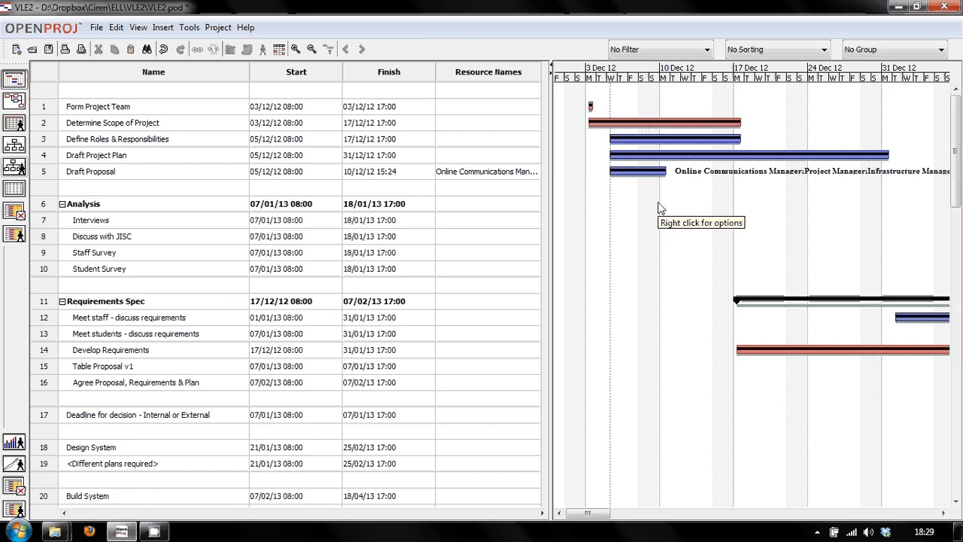
click(817, 532)
click(816, 465)
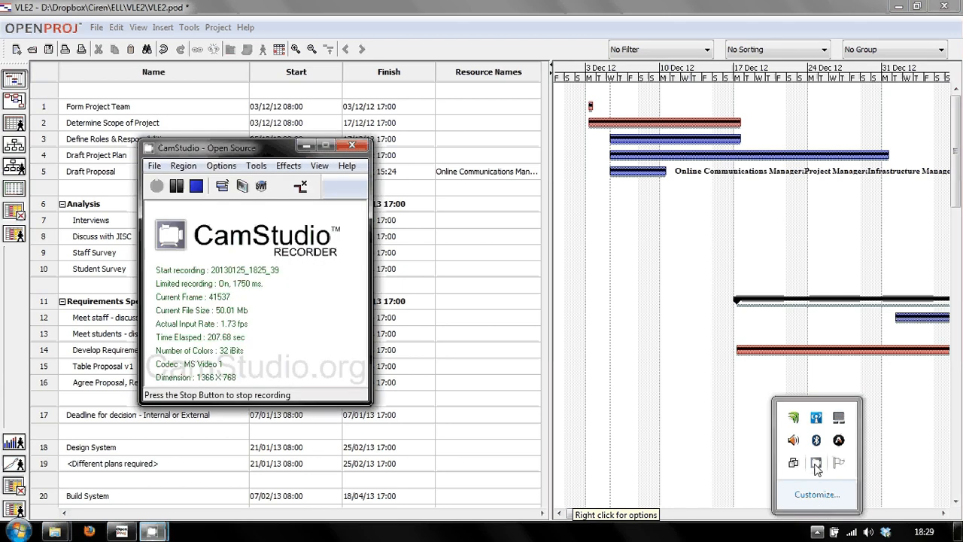
drag(259, 153, 598, 226)
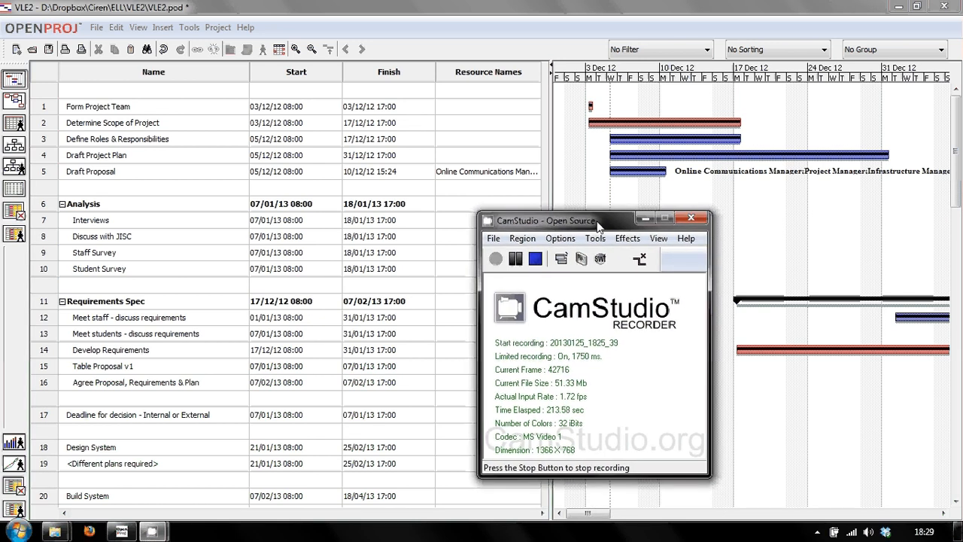